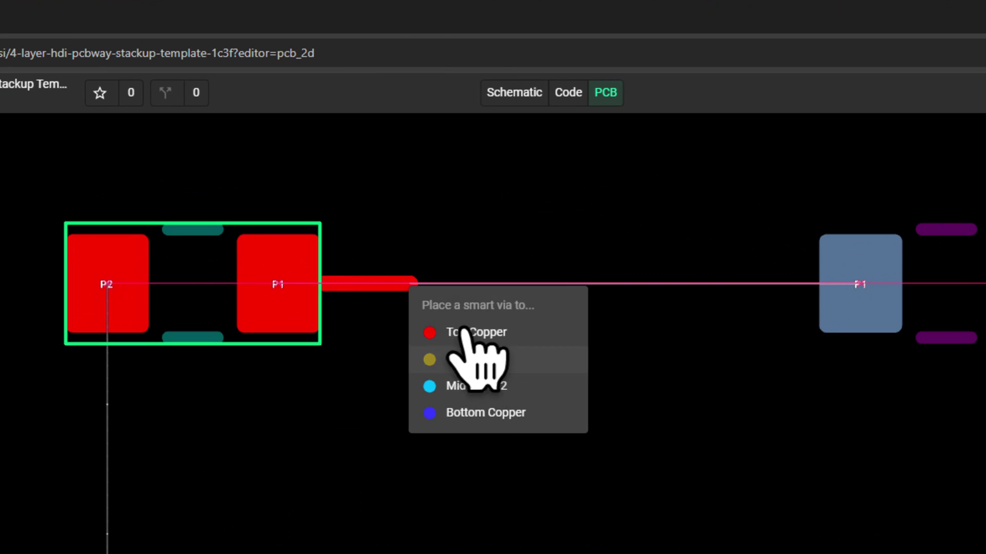
Route Net 1 via Mid-Layer 1 and Mid-Layer 2 smart vias to R3, then Net 2 to R3's P1
click(463, 356)
click(461, 282)
click(529, 377)
click(505, 284)
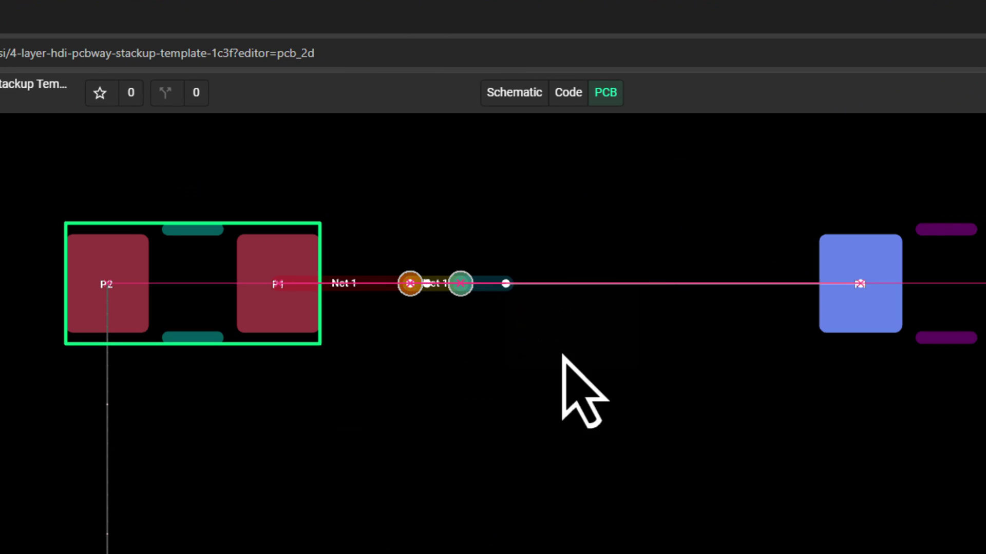
click(844, 283)
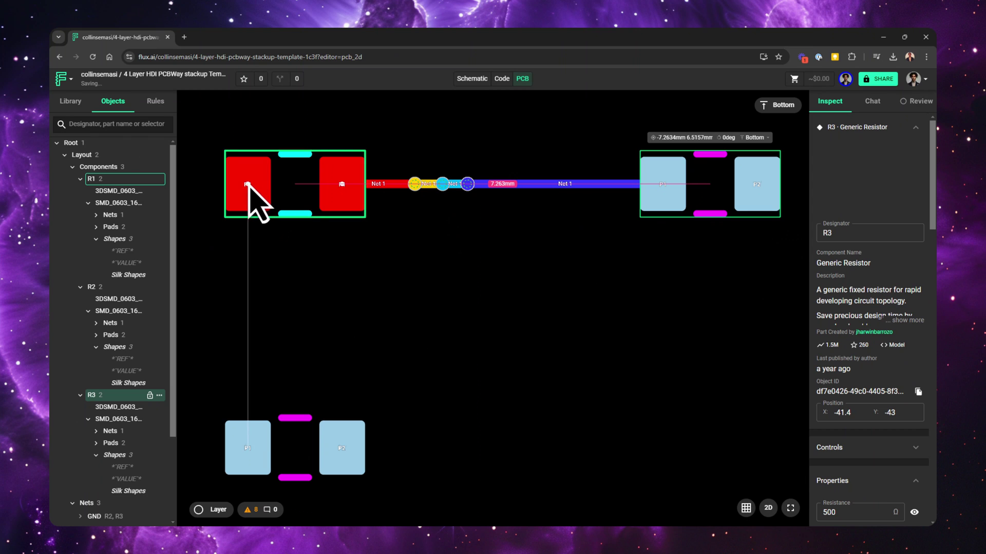
drag(248, 184, 249, 275)
click(260, 341)
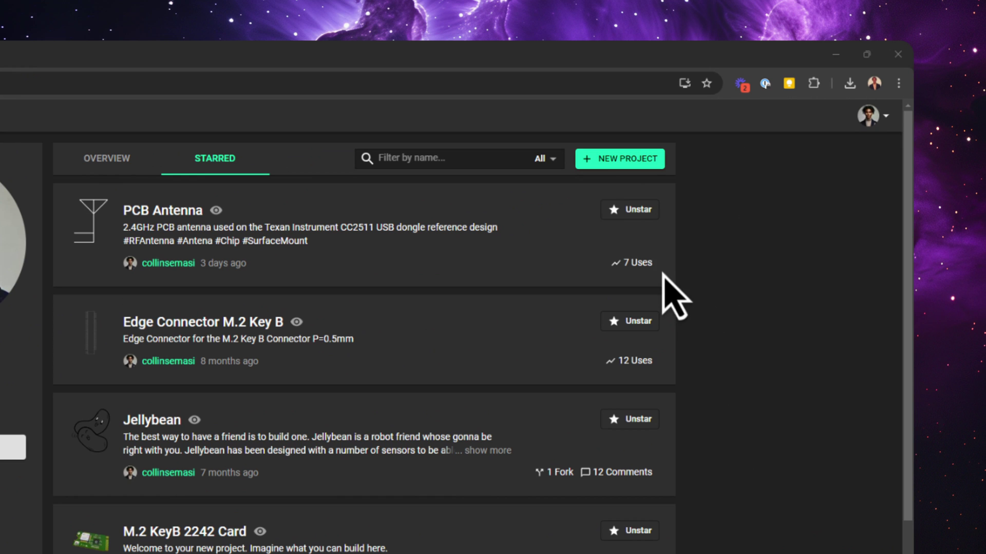
Create a blank project and place a Generic Resistor, Generic Capacitor, power net portal and ground
click(618, 159)
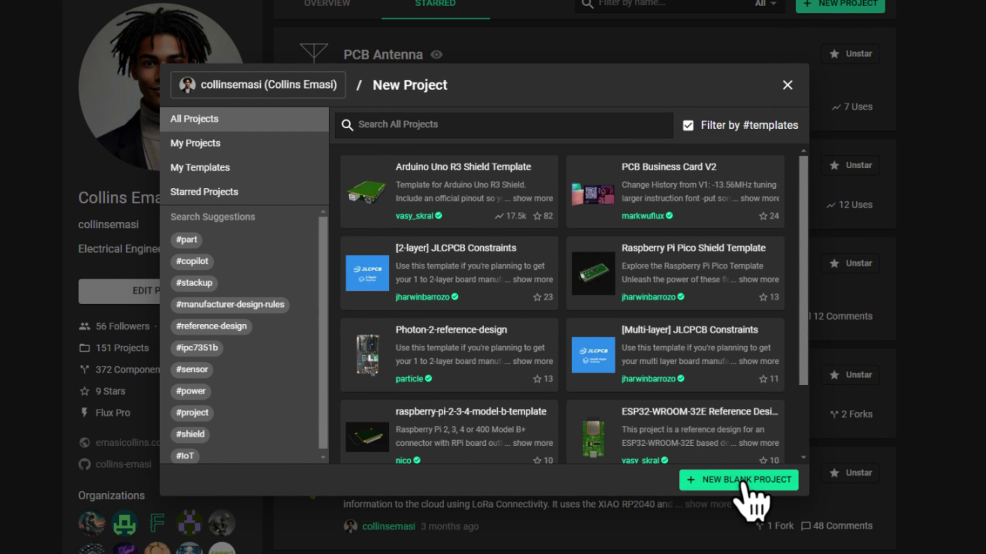
click(742, 484)
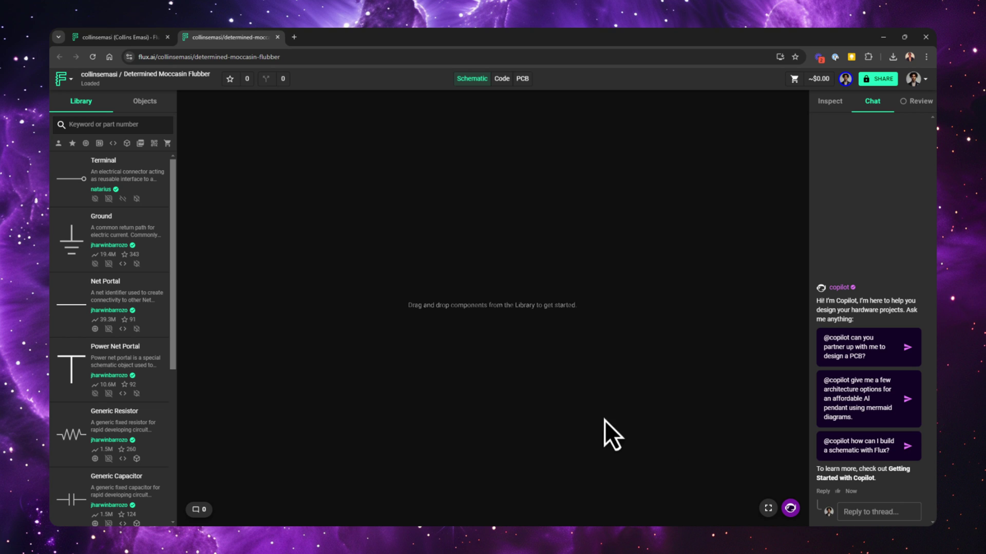
drag(72, 437, 421, 291)
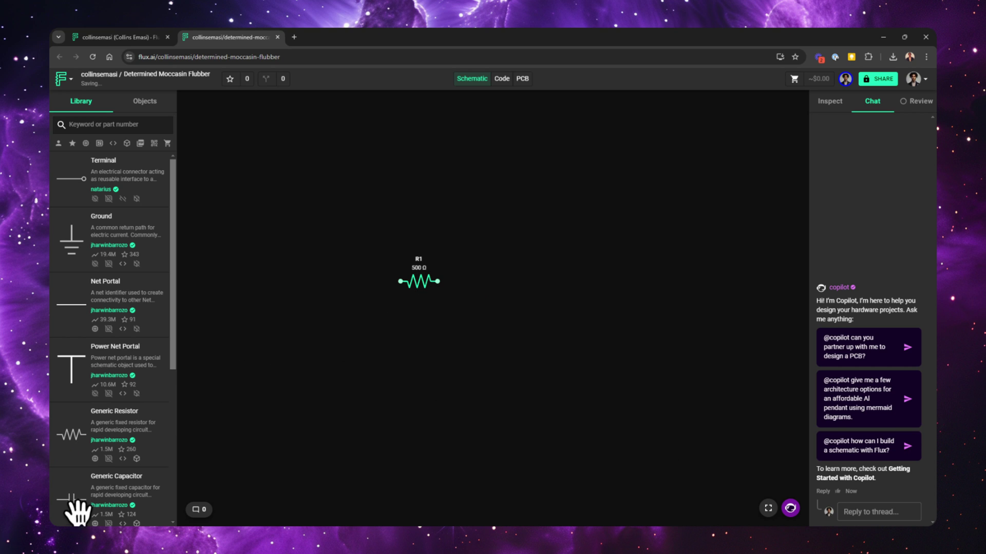
drag(71, 505, 419, 336)
drag(108, 369, 349, 235)
drag(88, 246, 482, 382)
Wire R1 and C1 in parallel between PowerNet1 and ground
drag(482, 371, 436, 281)
drag(442, 322, 483, 324)
drag(404, 321, 342, 238)
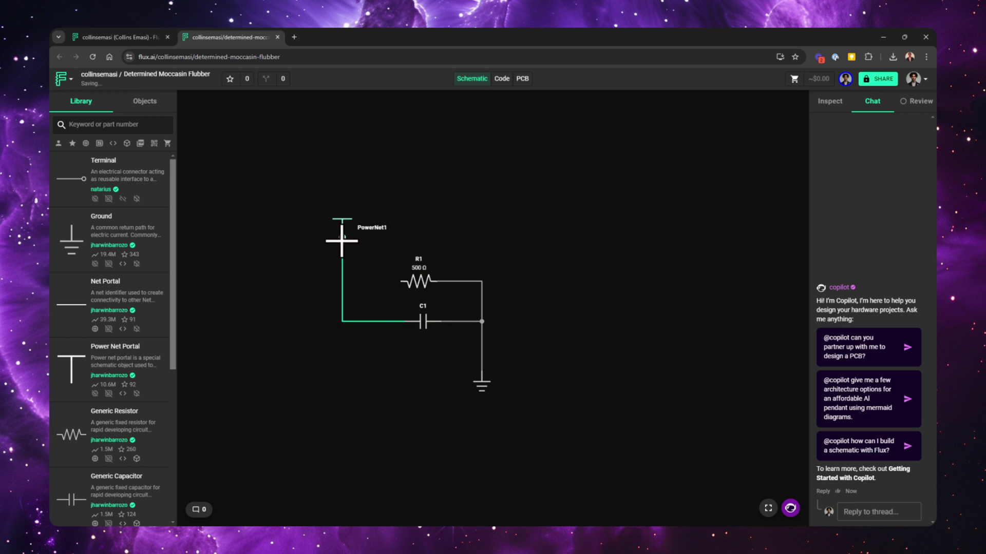
drag(401, 282, 342, 281)
Switch to the PCB layout and move C1 up closer to R1
click(522, 78)
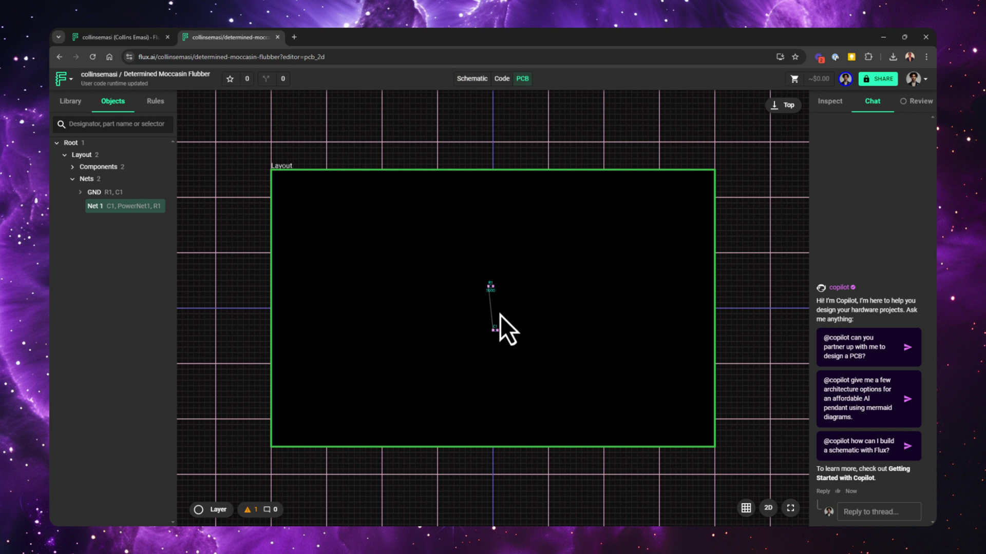
scroll(500, 312, up, 5)
drag(482, 385, 460, 357)
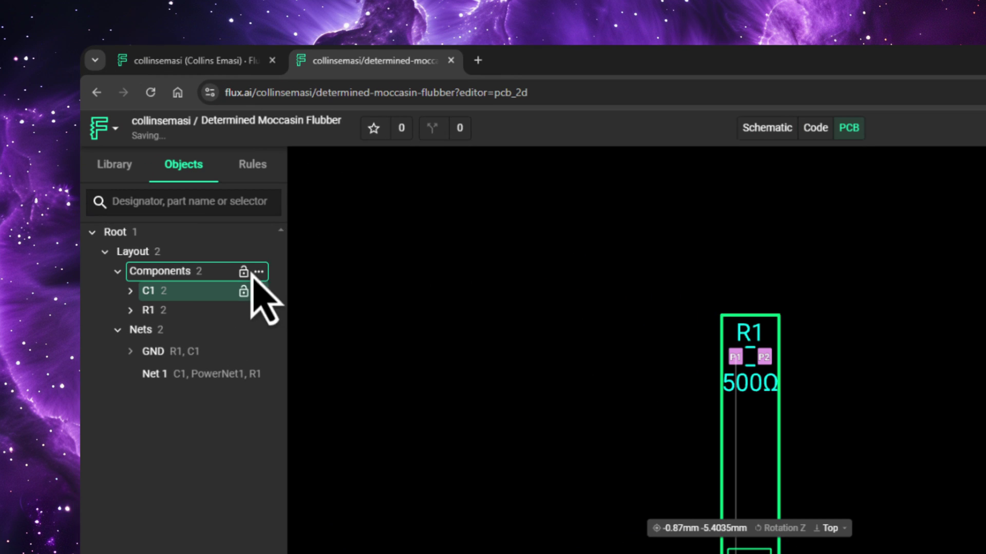
Add a Stackup object-specific rule to the board layout
click(114, 155)
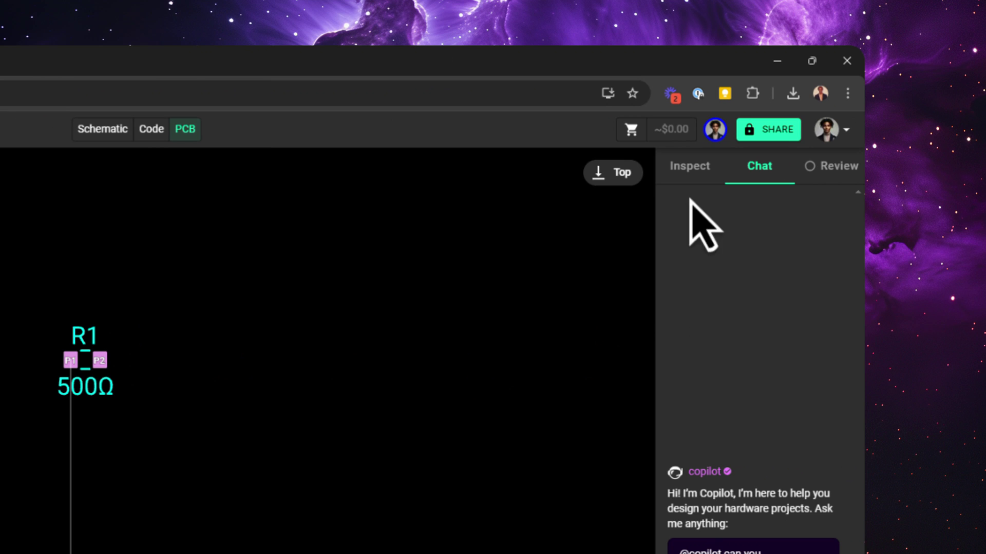
click(689, 170)
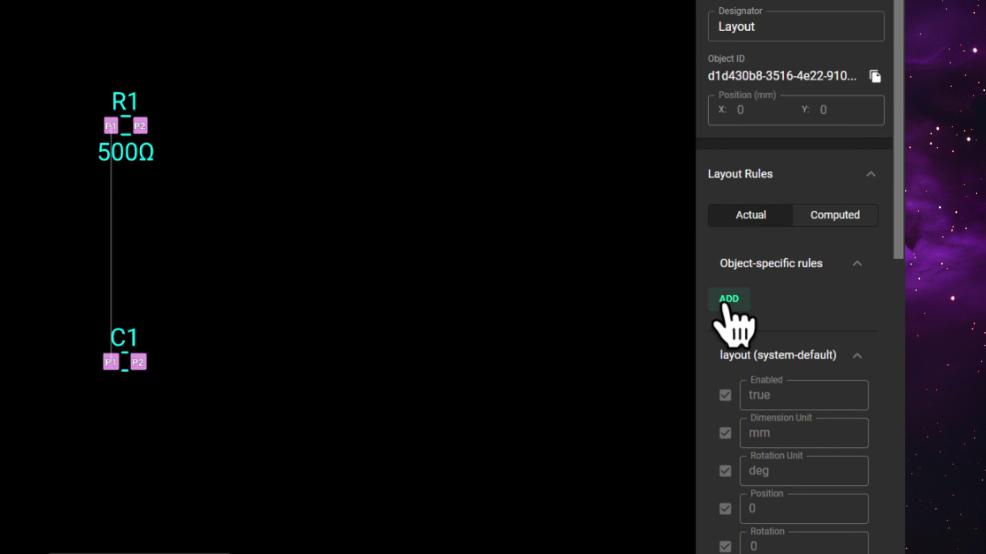
click(725, 303)
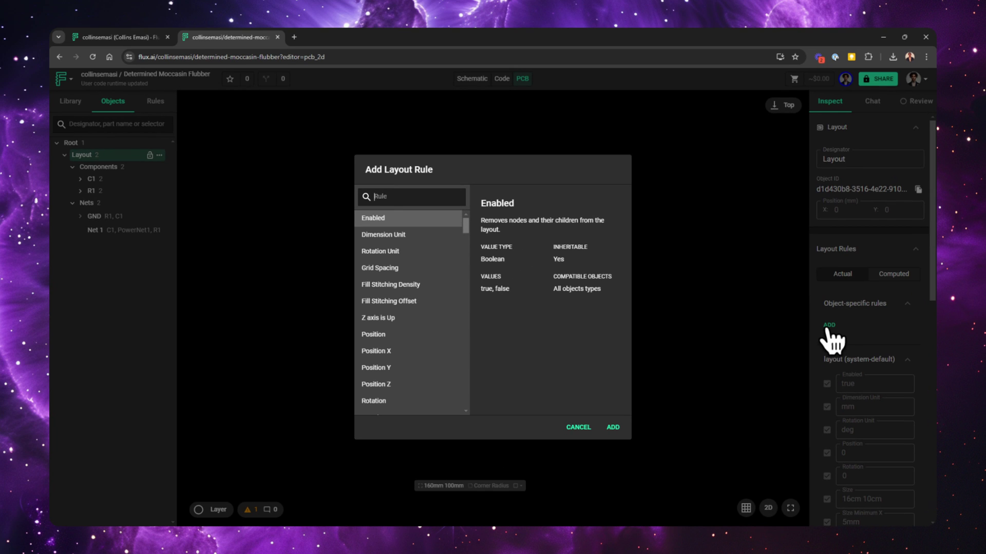
text(stack)
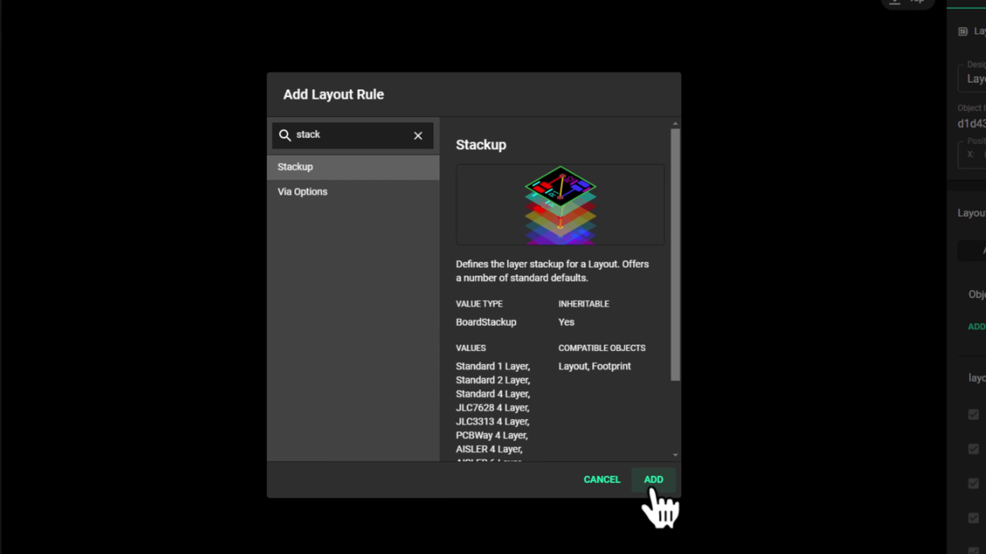
click(613, 427)
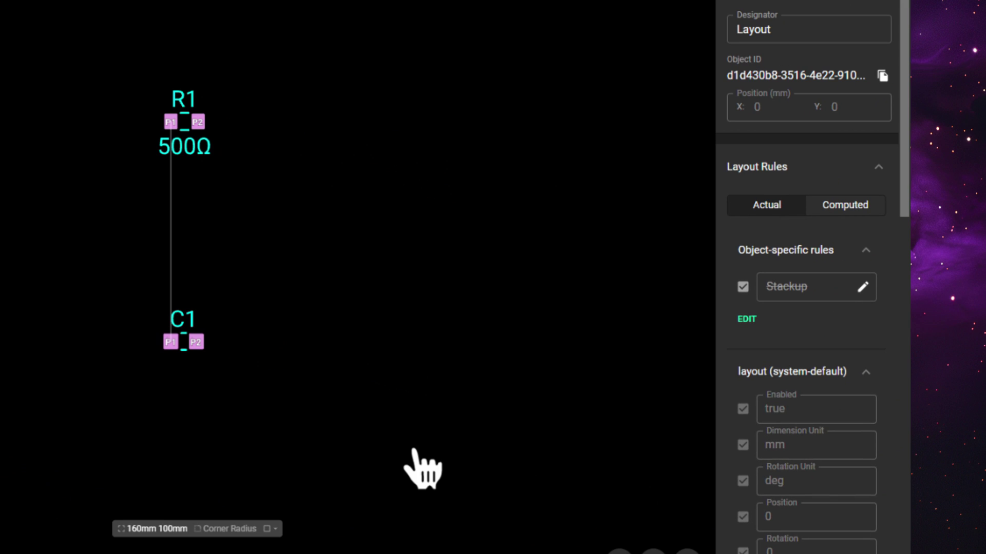
Set the layout's stackup rule to JLC7628 4 Layer
click(810, 286)
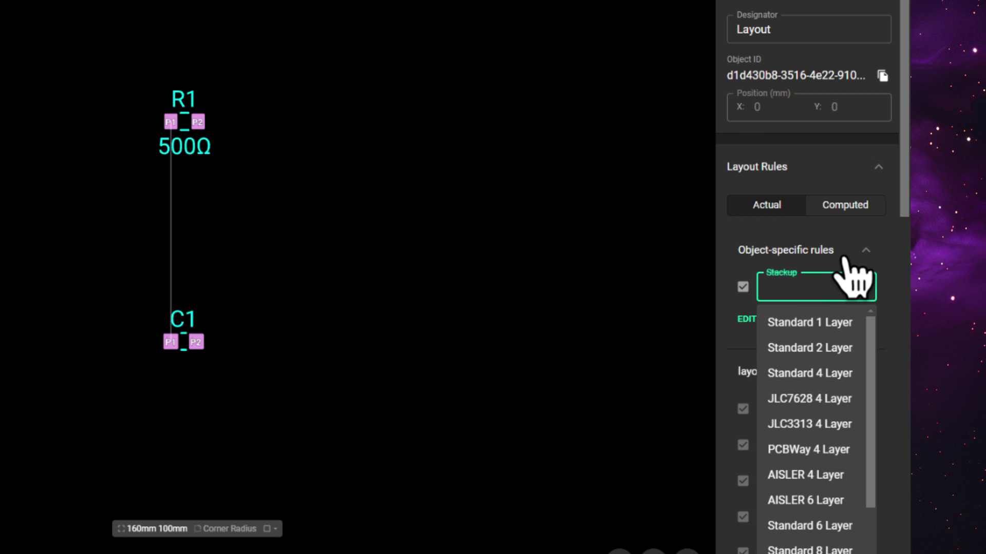
click(898, 255)
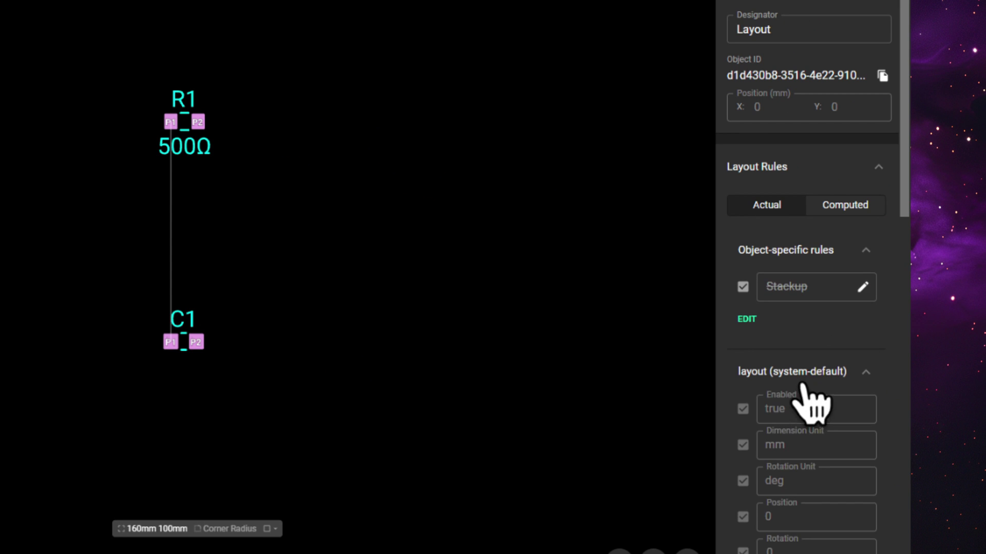
scroll(810, 406, down, 15)
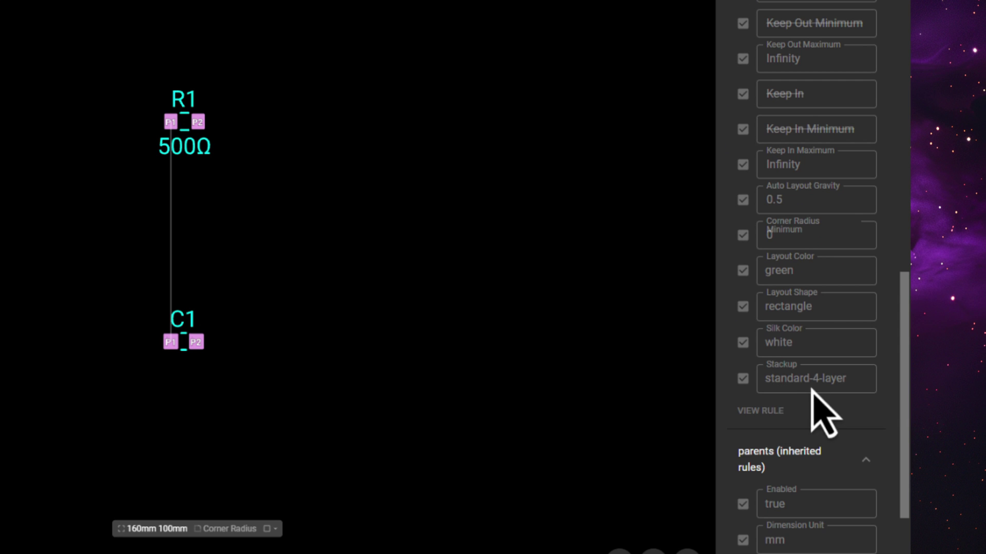
scroll(806, 392, up, 15)
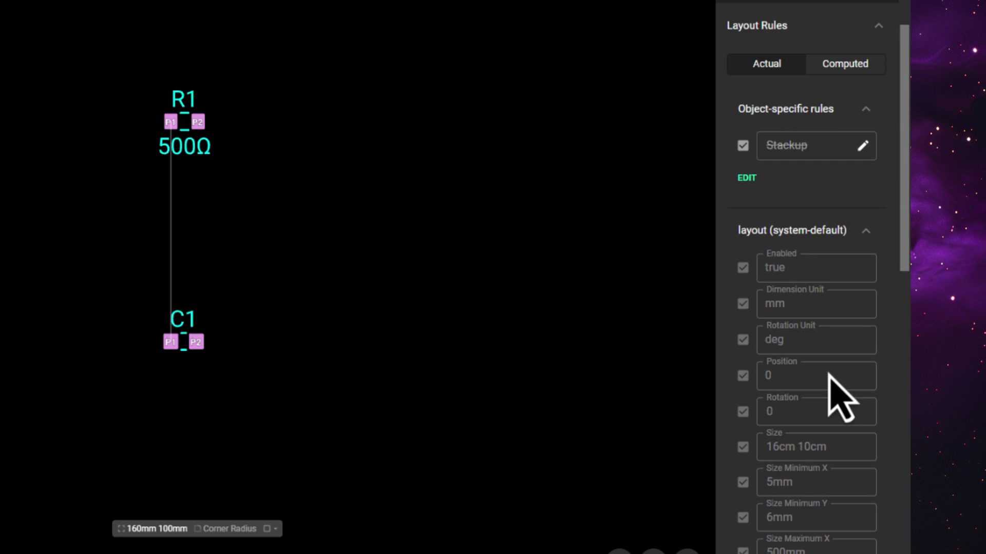
click(796, 150)
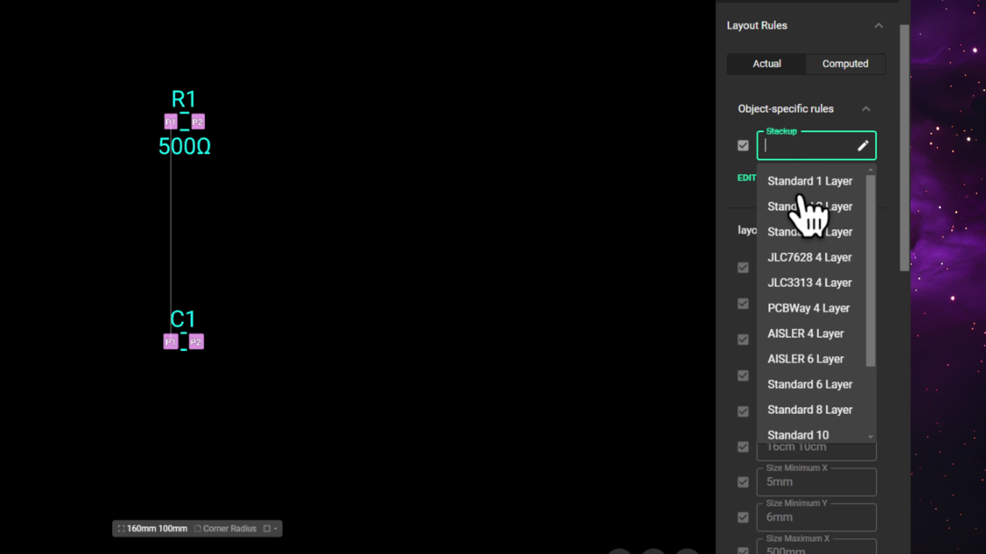
click(805, 259)
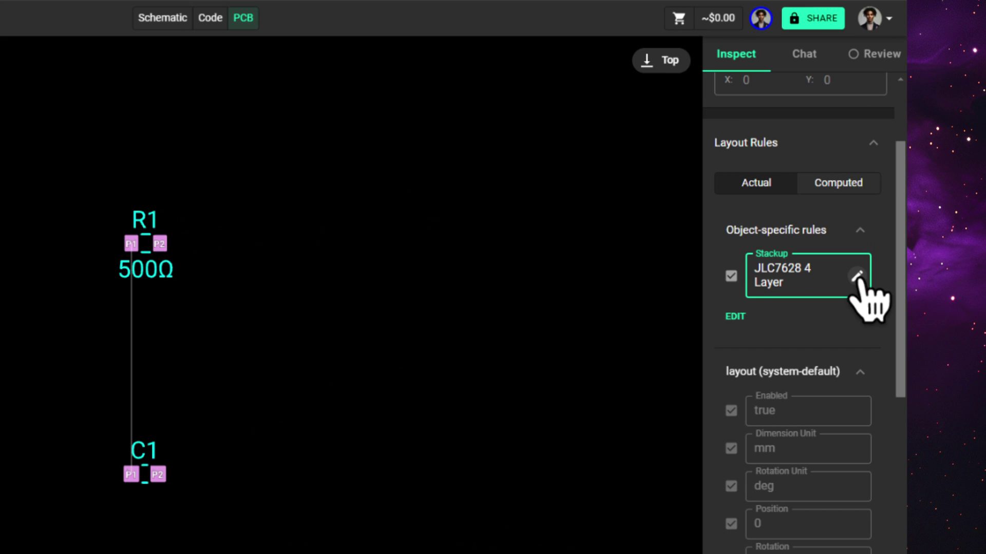
In the Stackup Editor, delete Bottom Copper and add a new layer above Bottom Solder Mask
click(905, 240)
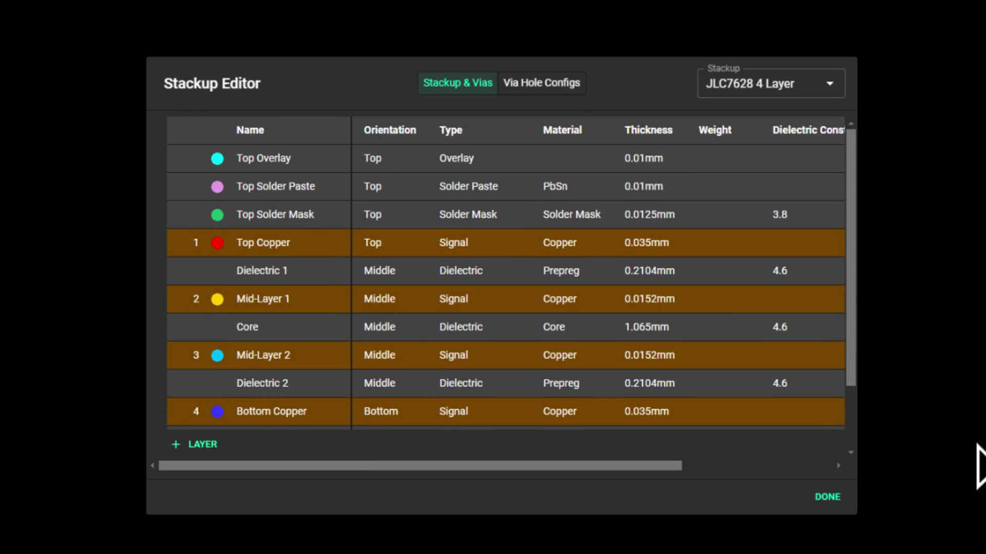
drag(466, 467, 847, 440)
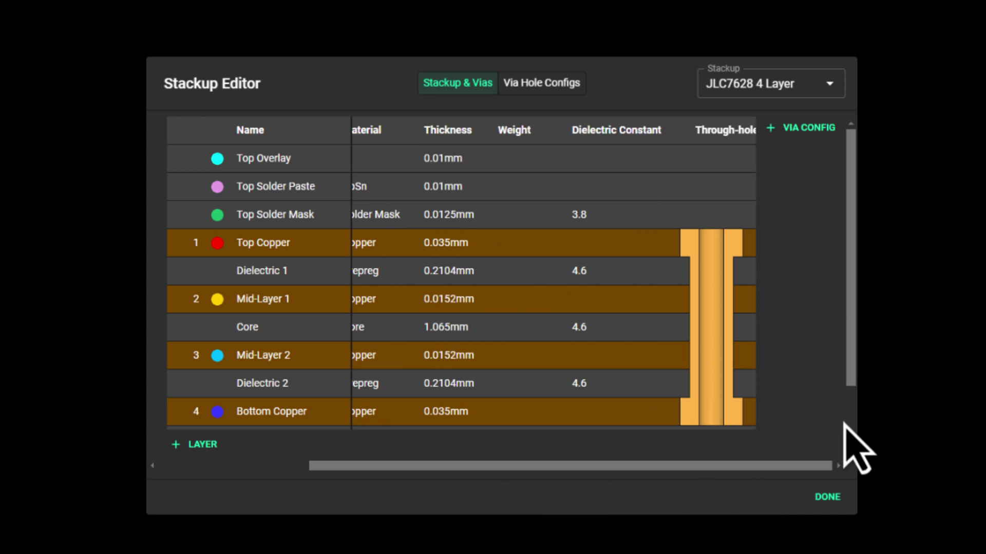
drag(852, 345, 849, 369)
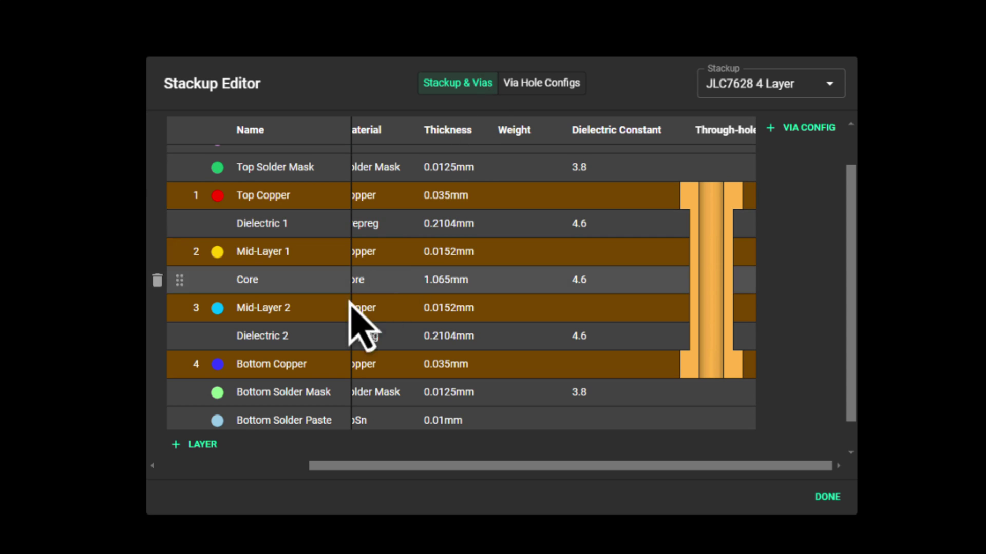
scroll(298, 337, down, 1)
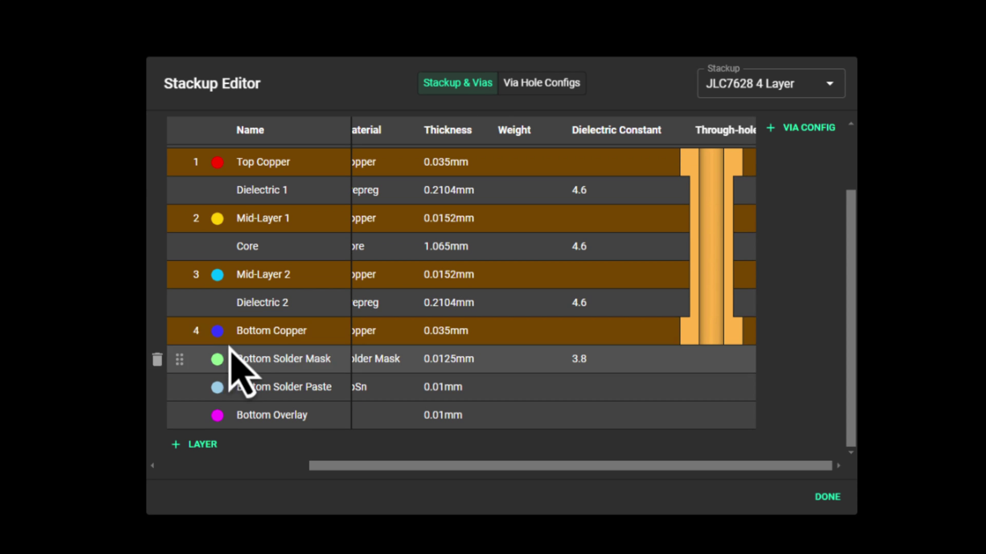
click(157, 331)
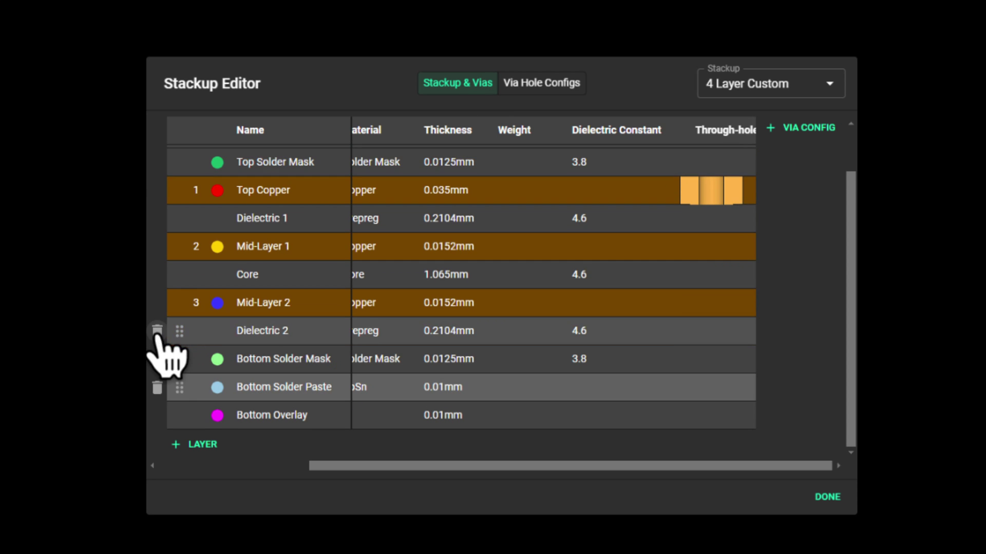
click(200, 444)
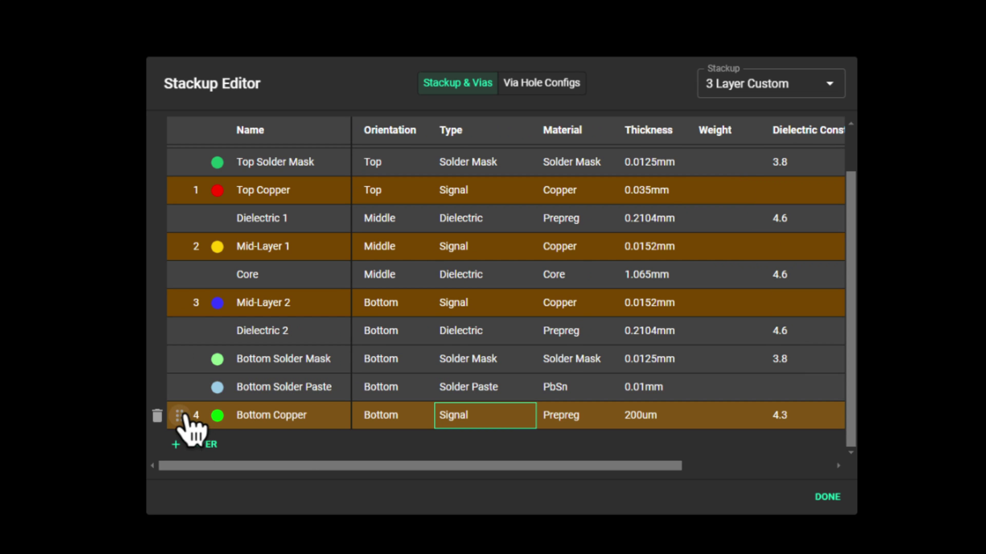
drag(186, 412, 191, 360)
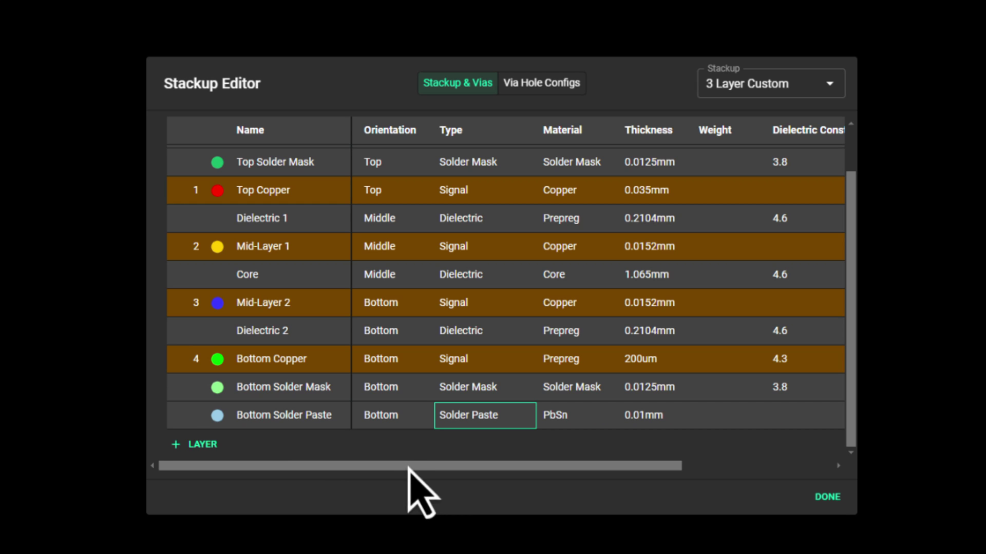
drag(411, 465, 654, 468)
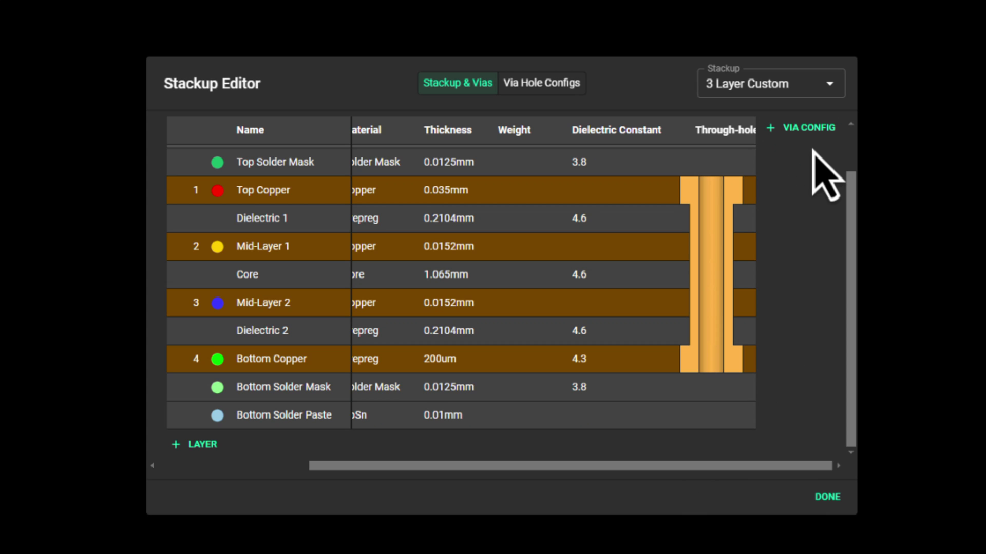
Set up Mechanical Drill and Laser Drill rows in Via Hole Configs, removing an extra third row
click(543, 88)
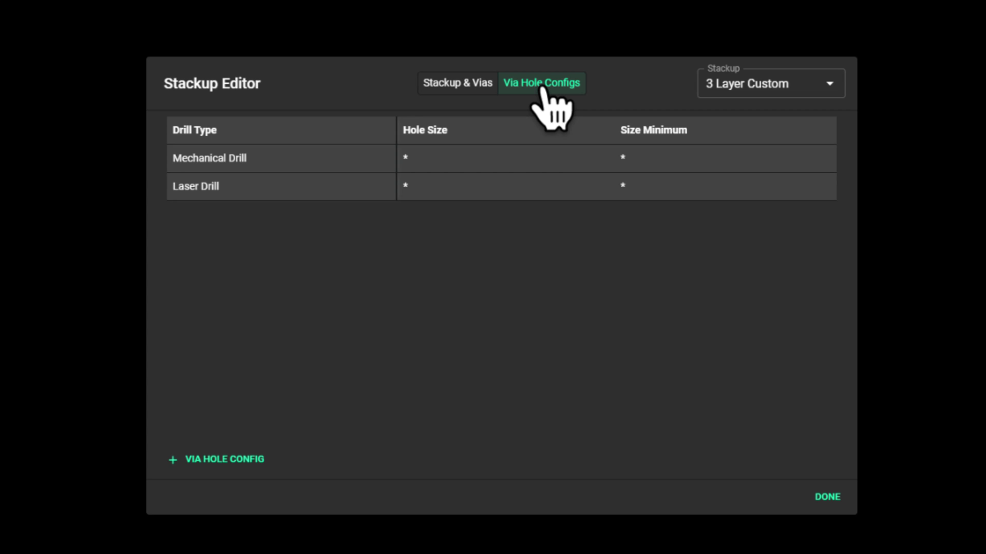
click(220, 460)
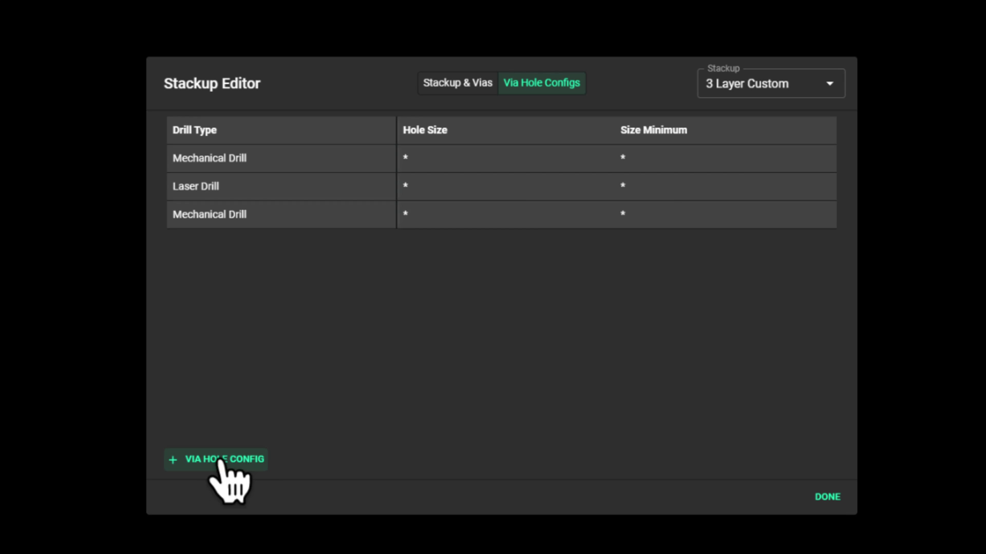
click(273, 220)
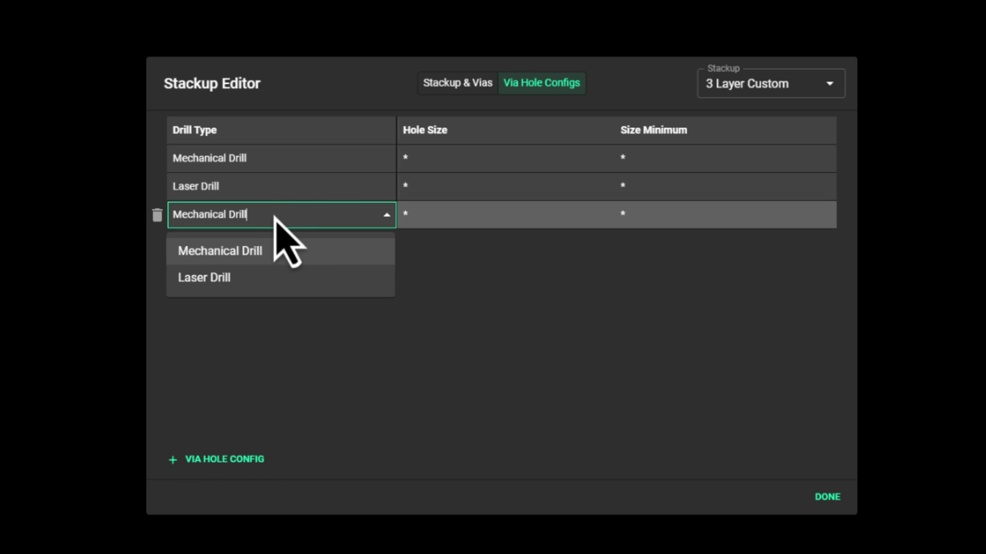
click(247, 281)
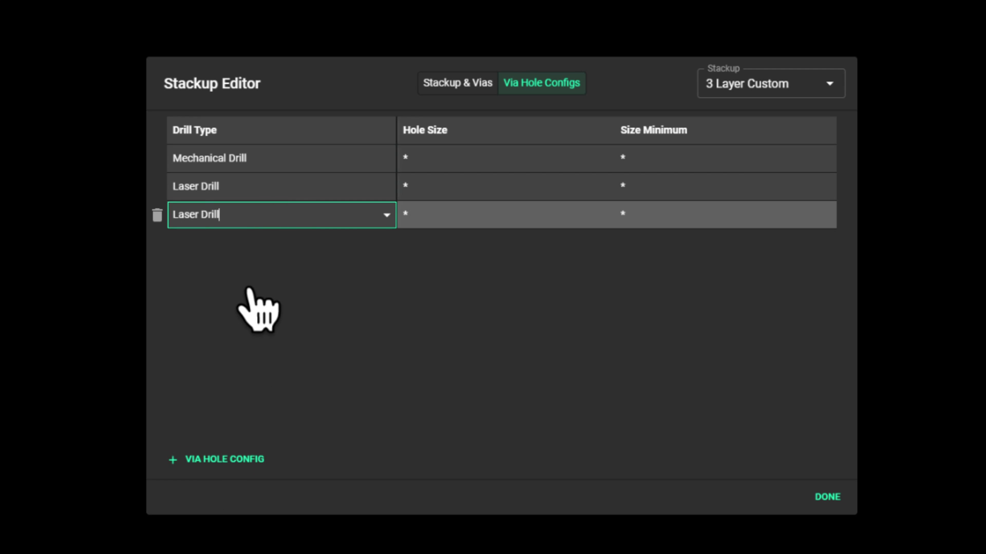
click(269, 214)
click(262, 254)
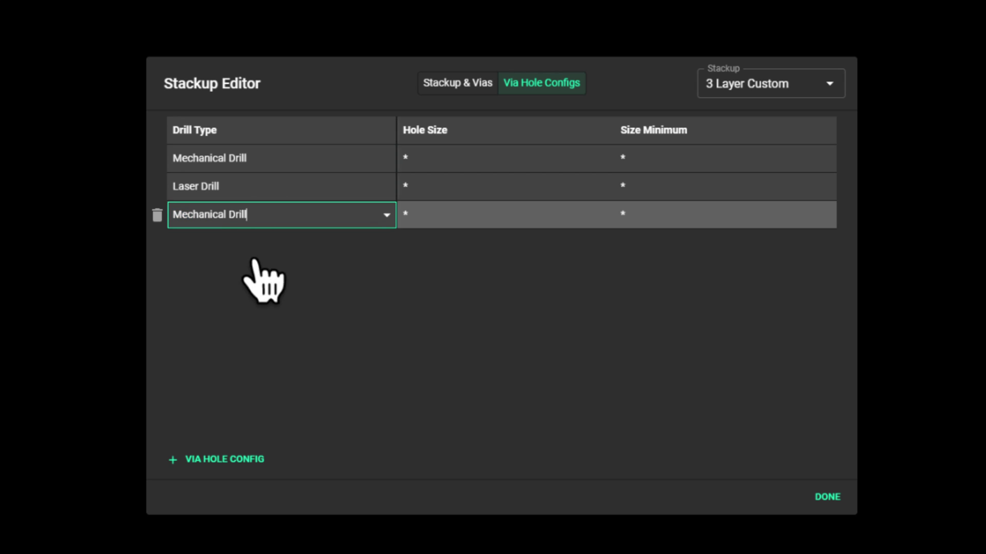
click(427, 218)
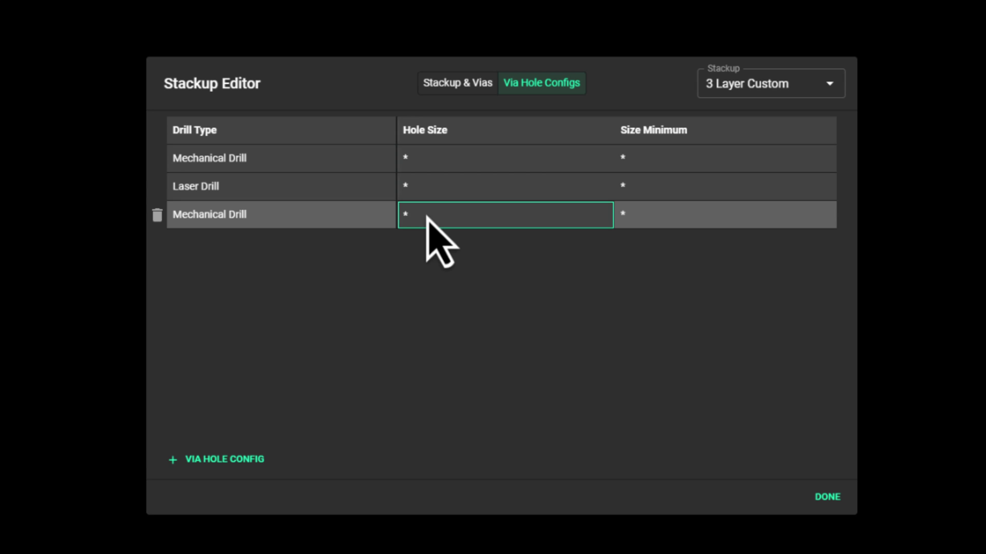
text(4mil)
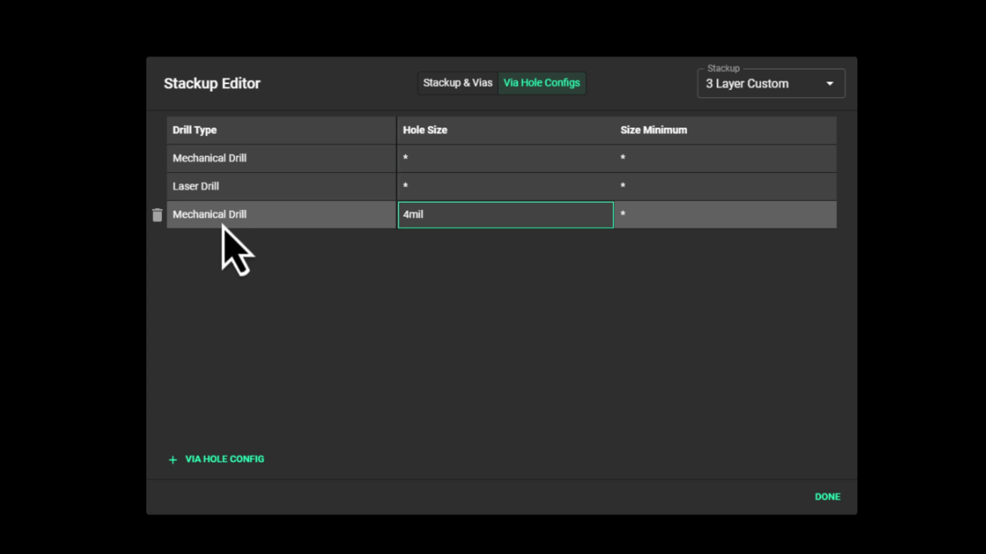
click(157, 215)
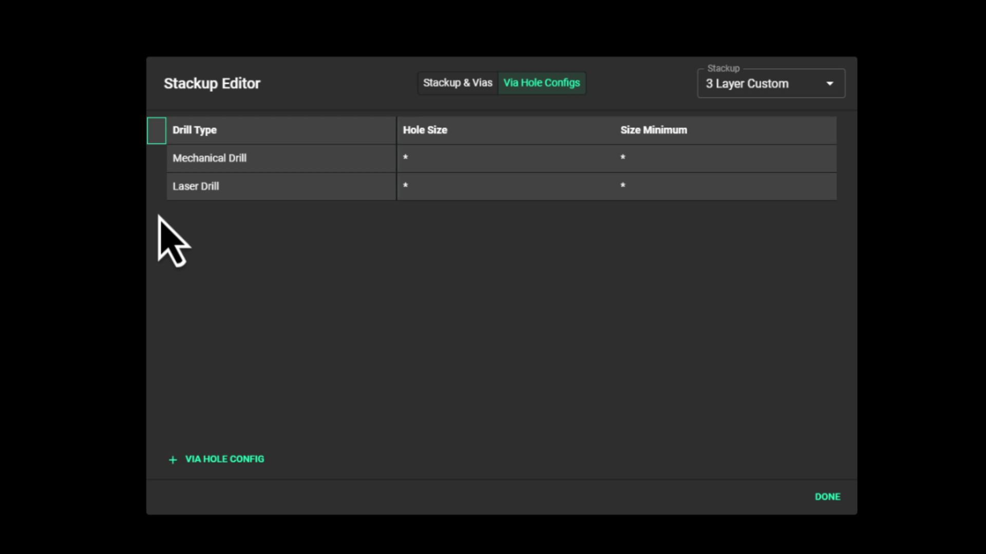
Enter Mechanical Drill 6mil hole, 8mil minimum and Laser Drill 4mil hole, 6mil minimum
click(491, 163)
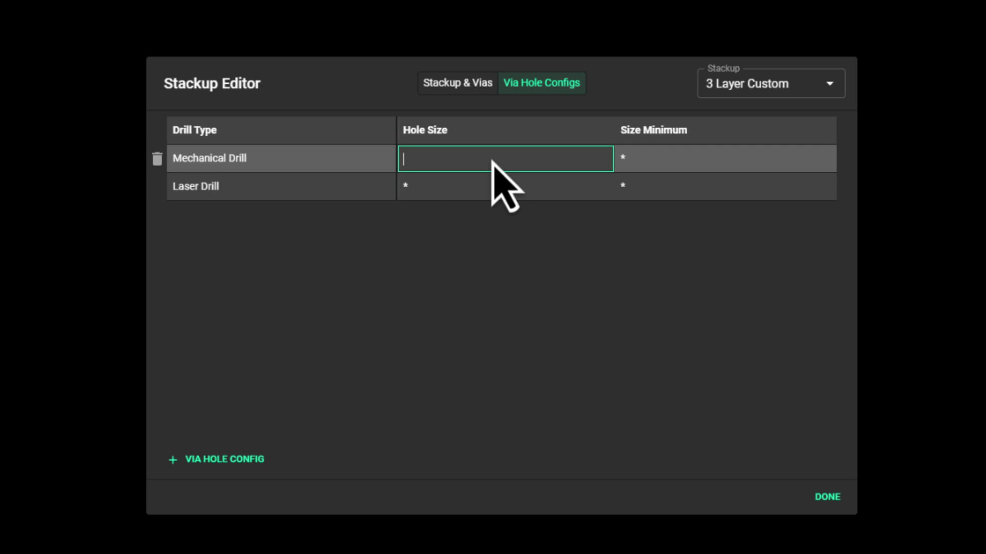
text(6mil)
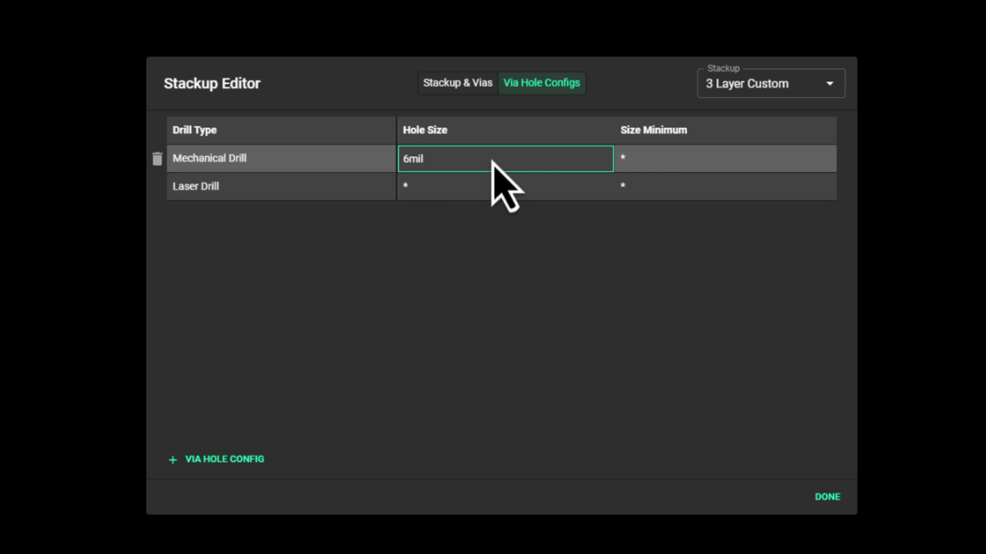
click(697, 167)
text(8mil)
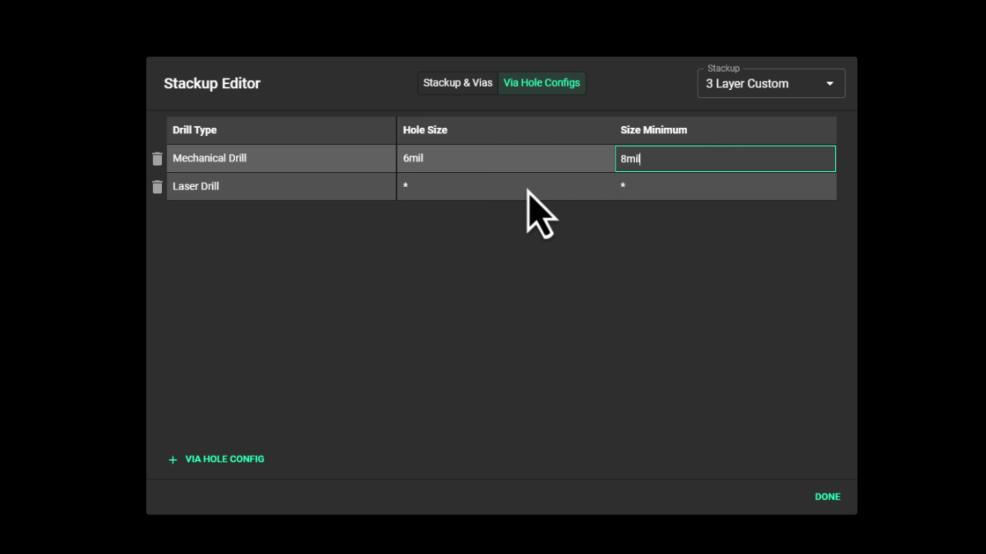
click(525, 186)
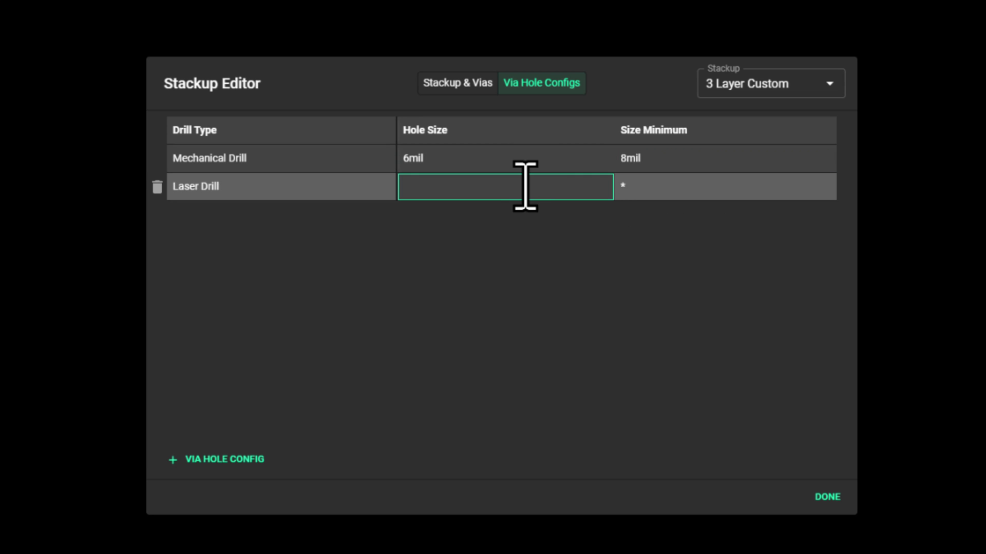
text(4mil)
click(723, 191)
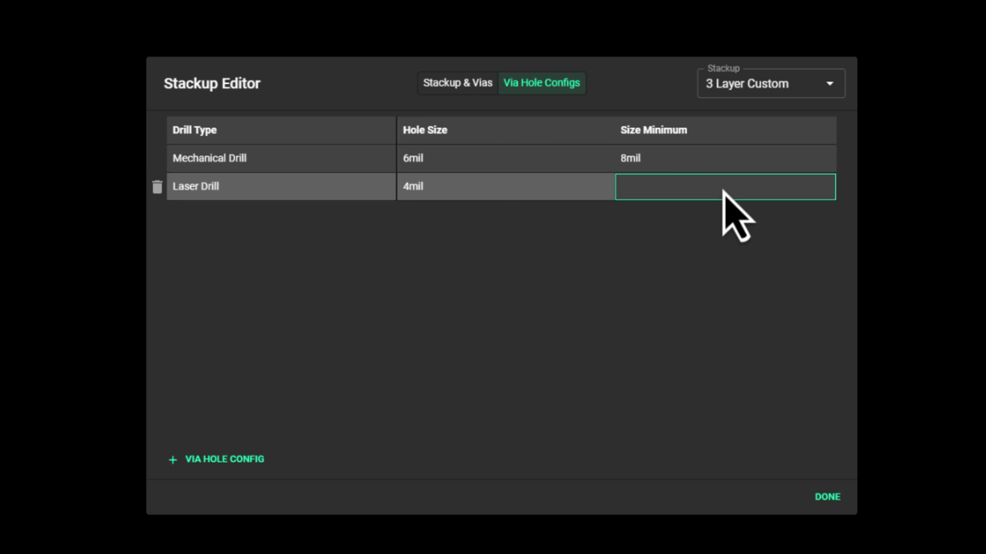
text(6mil)
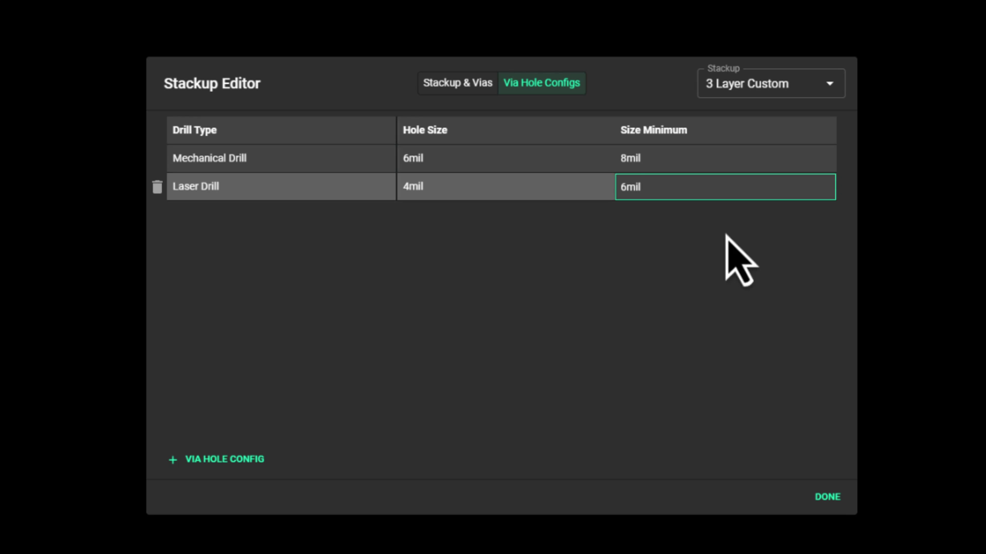
Add a Via 2 config with a via from Top Copper to Mid-Layer 1
click(458, 87)
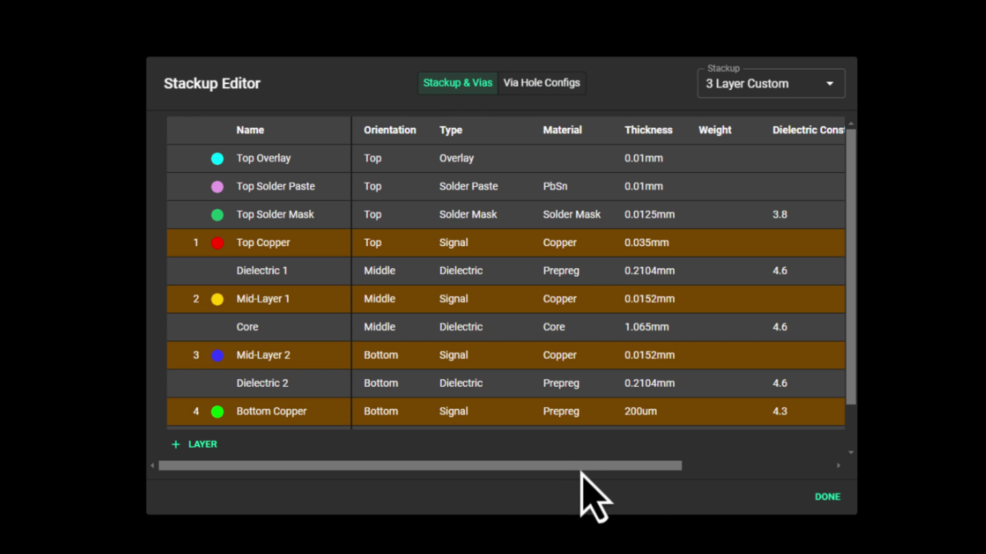
drag(583, 468, 761, 477)
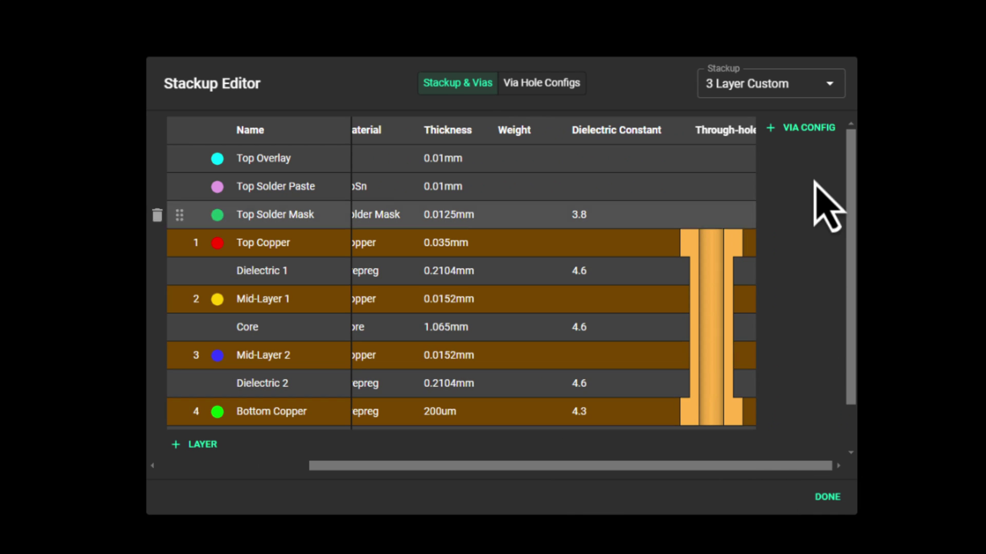
click(807, 129)
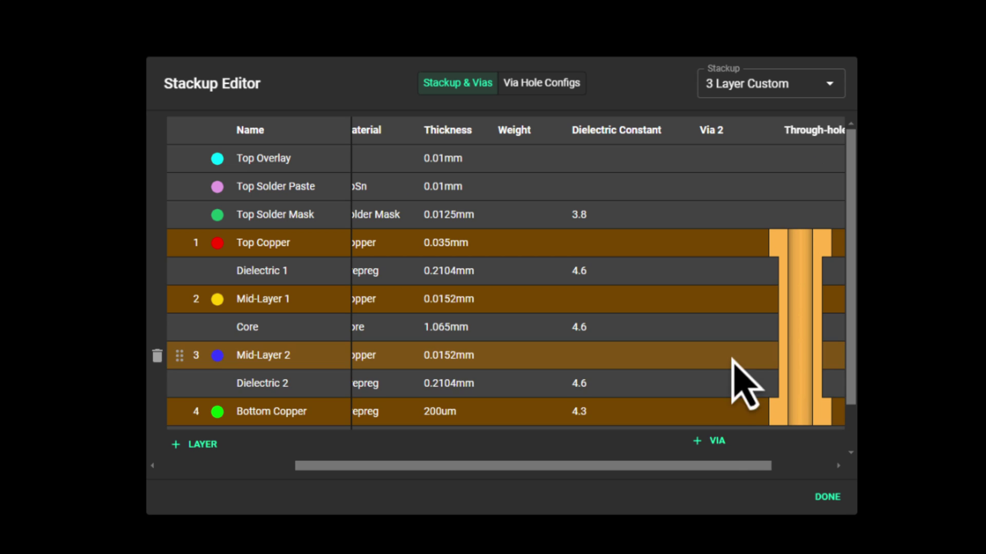
click(707, 449)
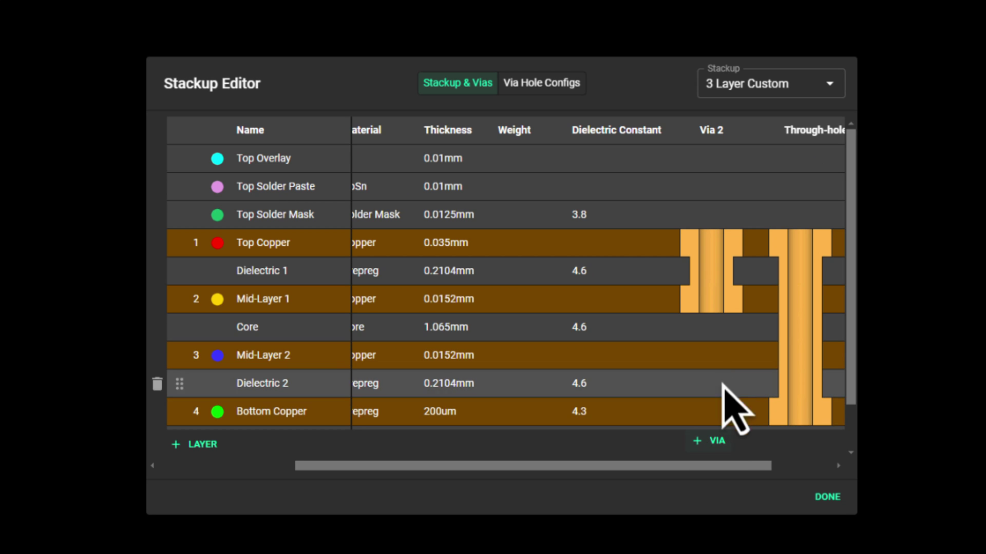
click(722, 293)
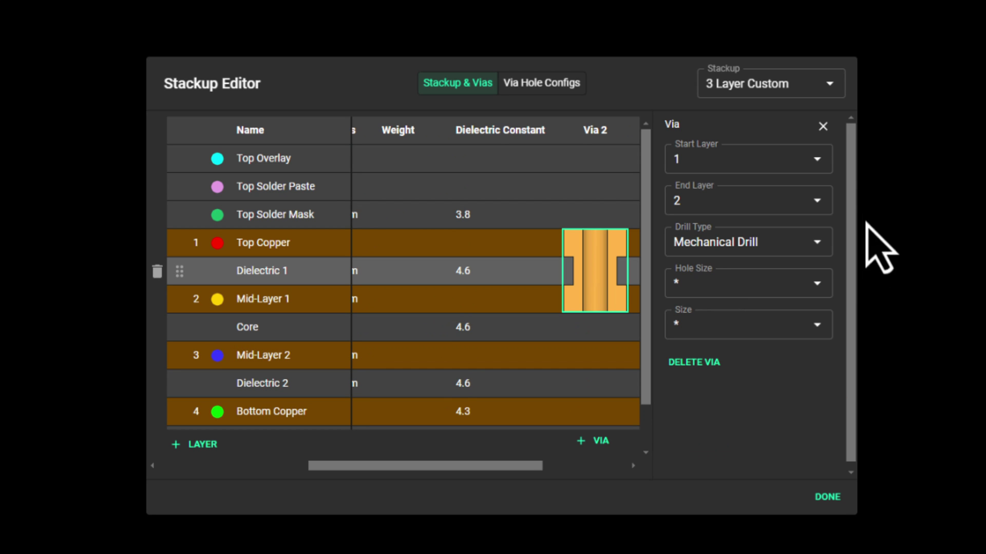
Keep the via on layers 1–2 with Mechanical Drill, reviewing the hole and size options
click(817, 159)
click(821, 218)
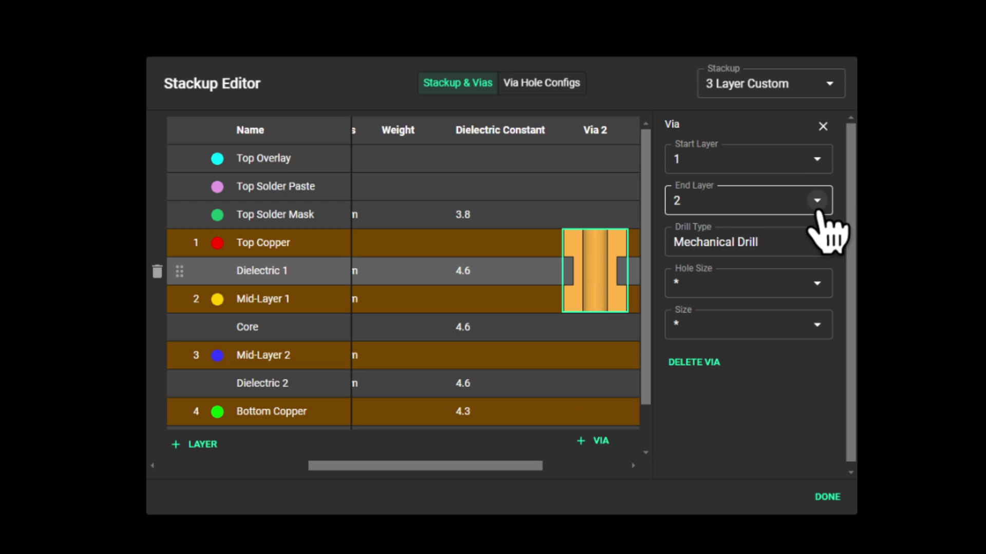
click(816, 200)
click(816, 264)
click(816, 242)
click(770, 277)
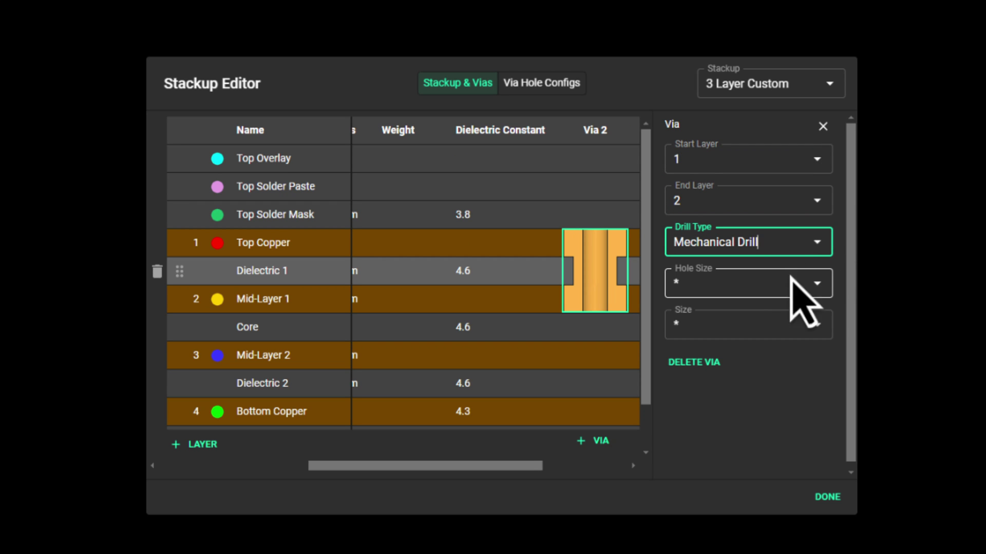
click(816, 289)
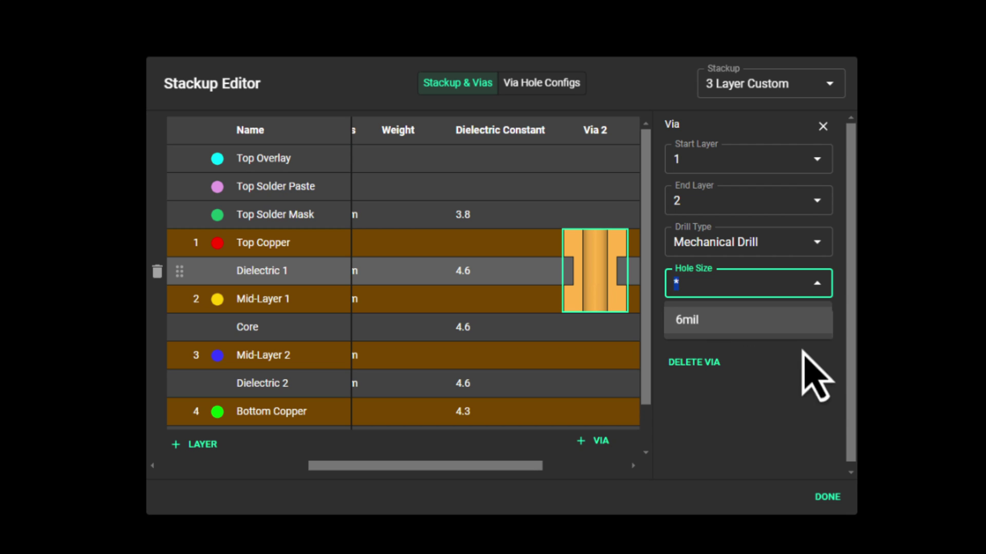
click(815, 386)
click(821, 329)
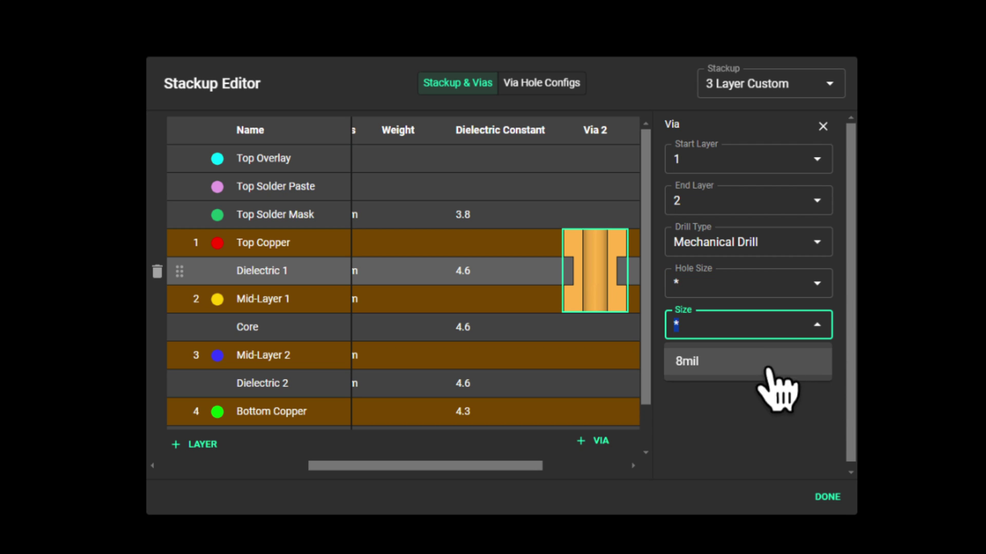
click(800, 401)
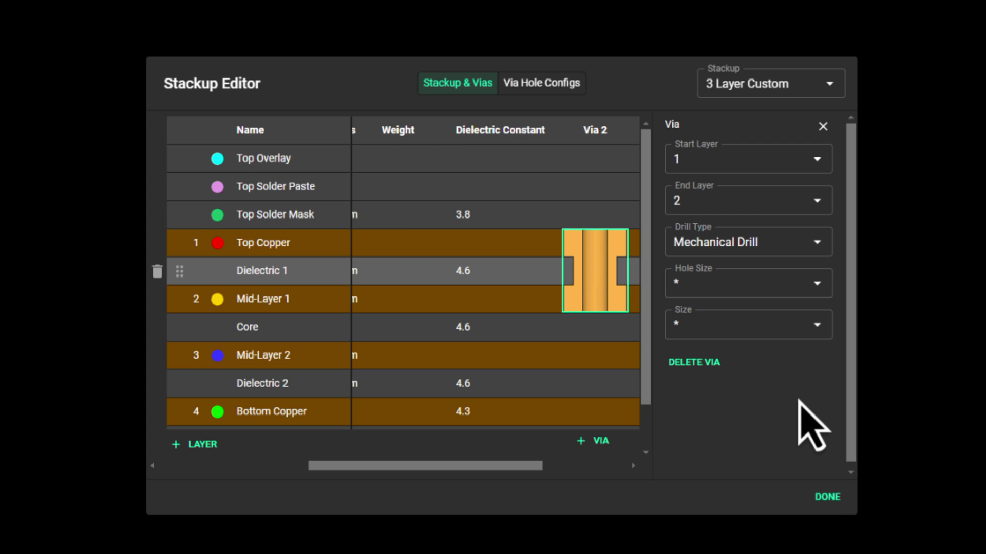
Set the via's hole size to 6mil and size to 8mil
click(817, 287)
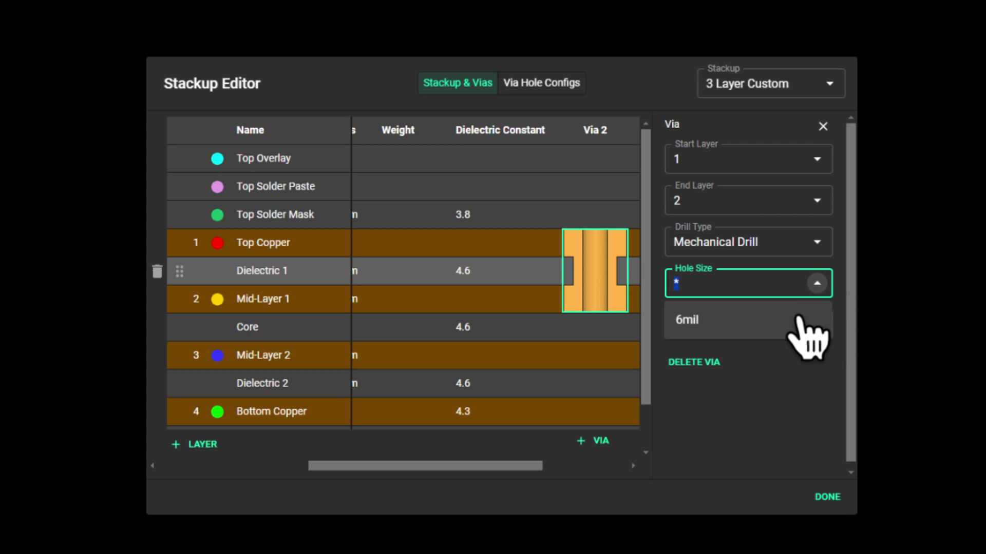
click(793, 326)
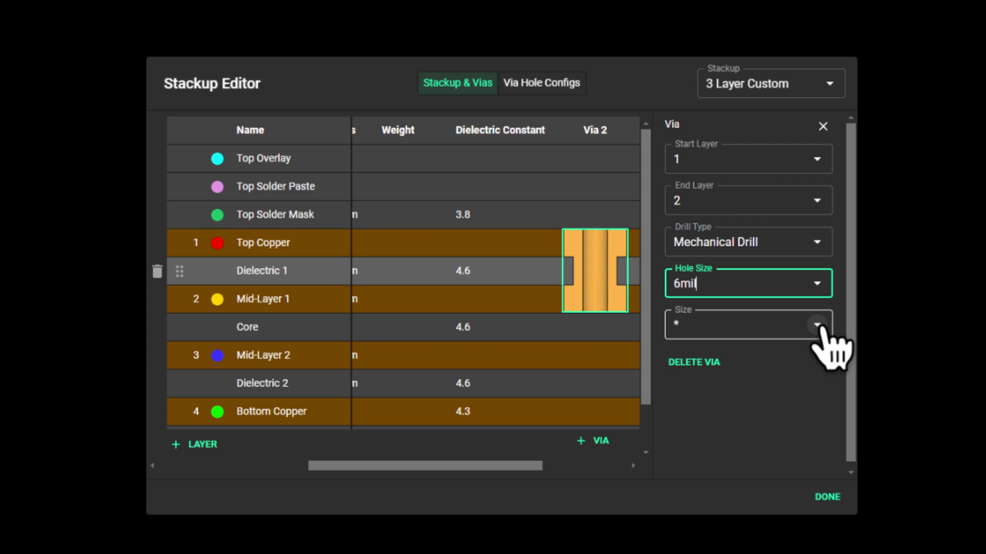
click(818, 327)
click(773, 370)
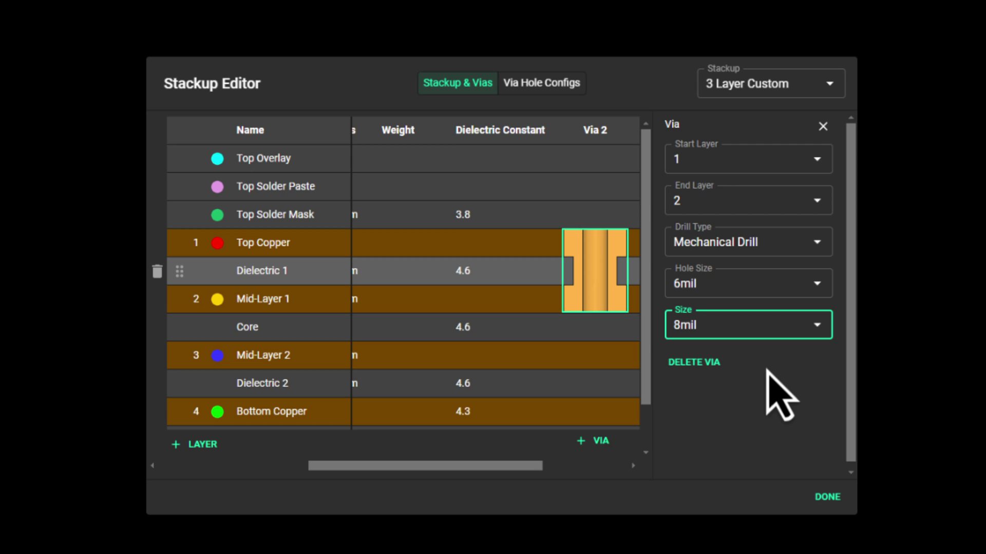
drag(517, 467, 614, 467)
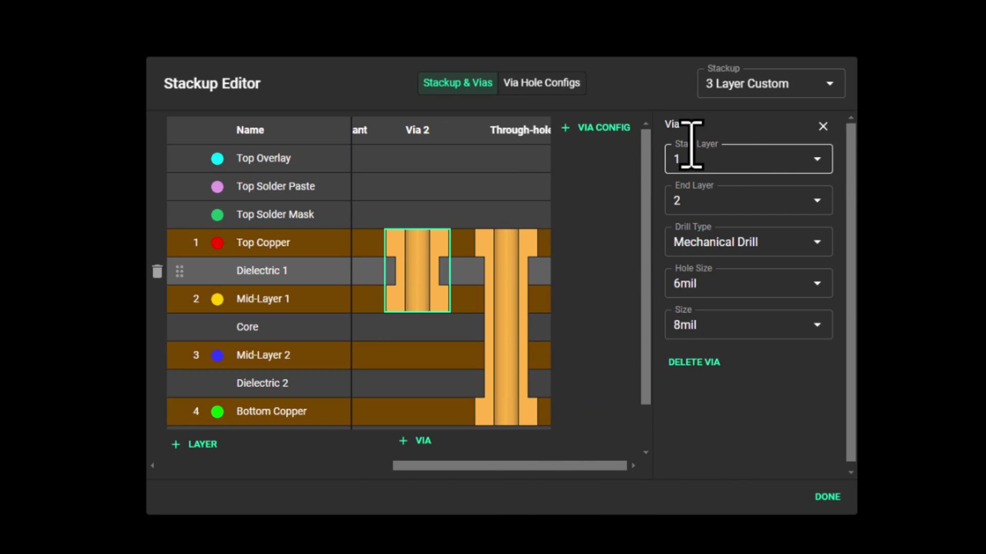
Add Via 3 with a via spanning layers 2 to 3
click(822, 127)
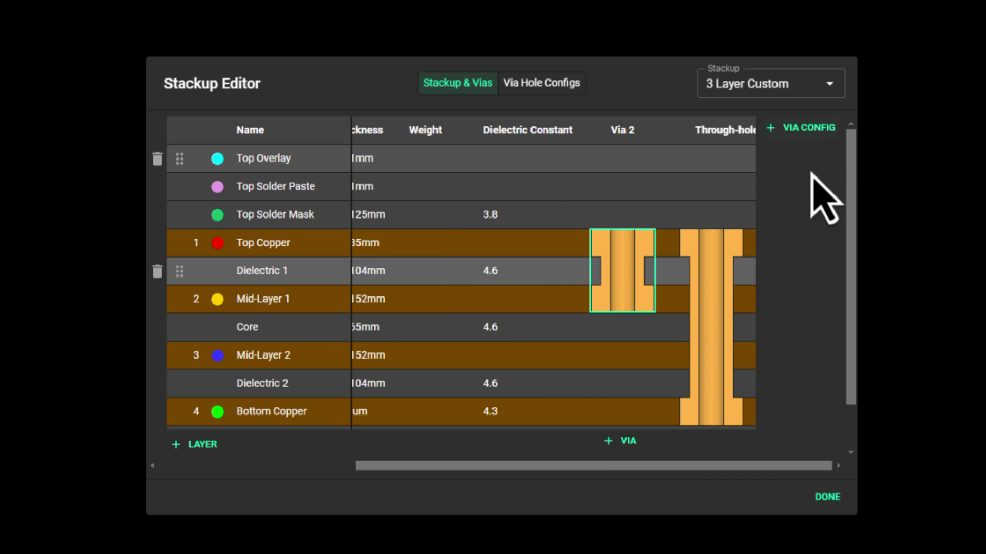
click(810, 130)
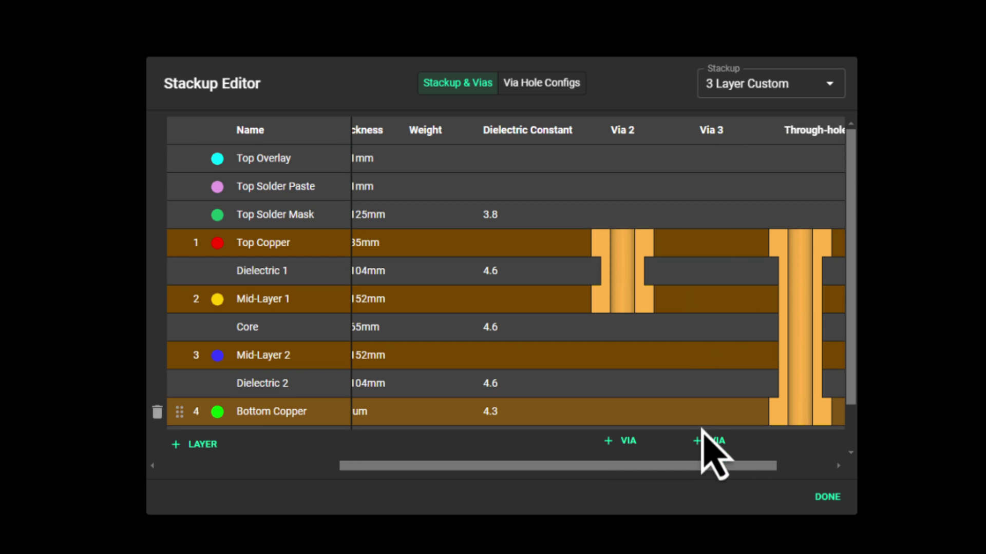
click(712, 442)
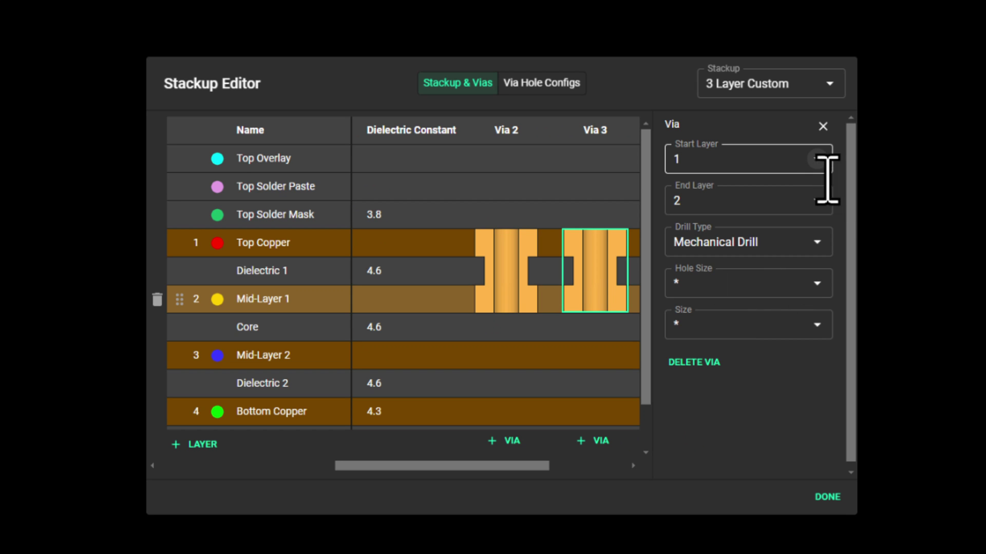
click(816, 203)
click(774, 290)
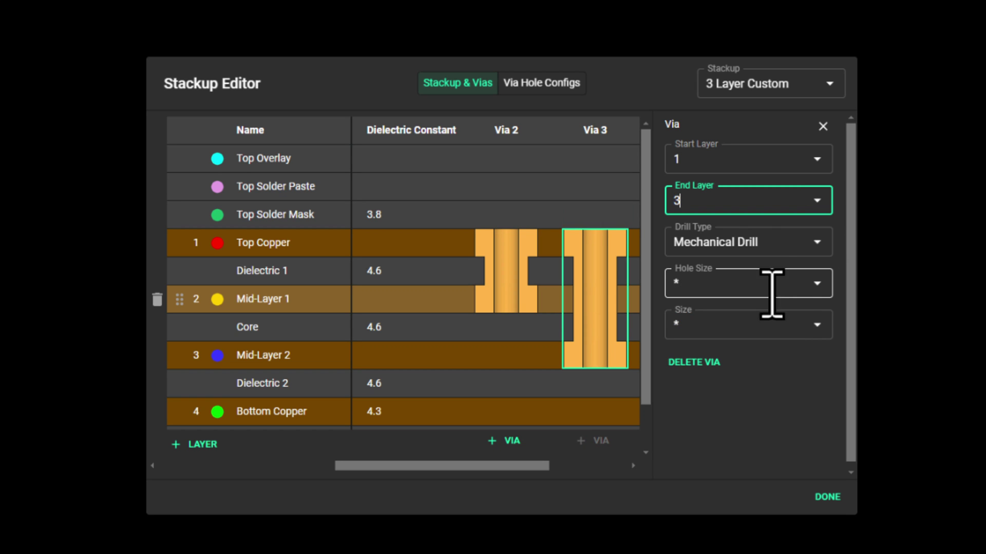
click(814, 158)
click(780, 220)
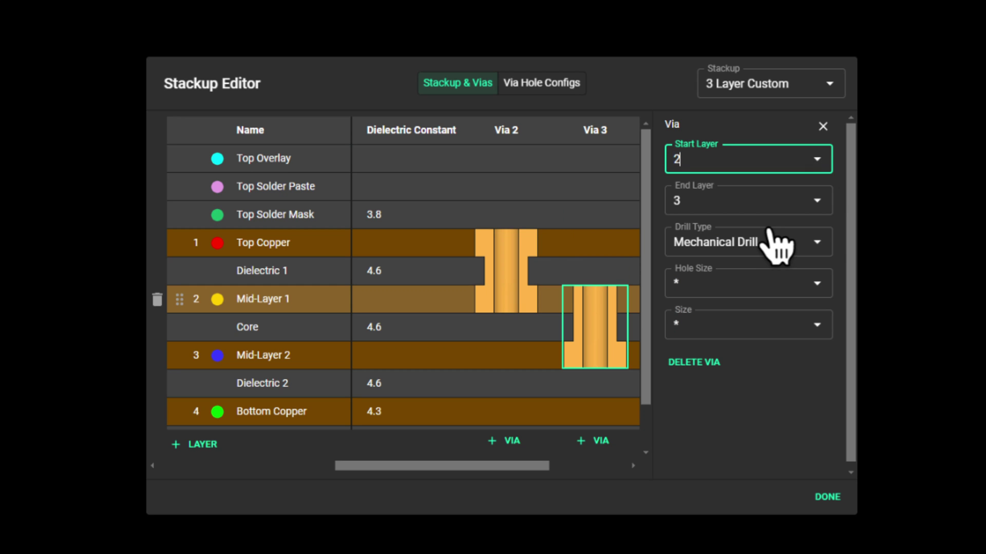
drag(509, 469, 612, 297)
Add Via 4 with a via from layer 3 to layer 4
click(610, 134)
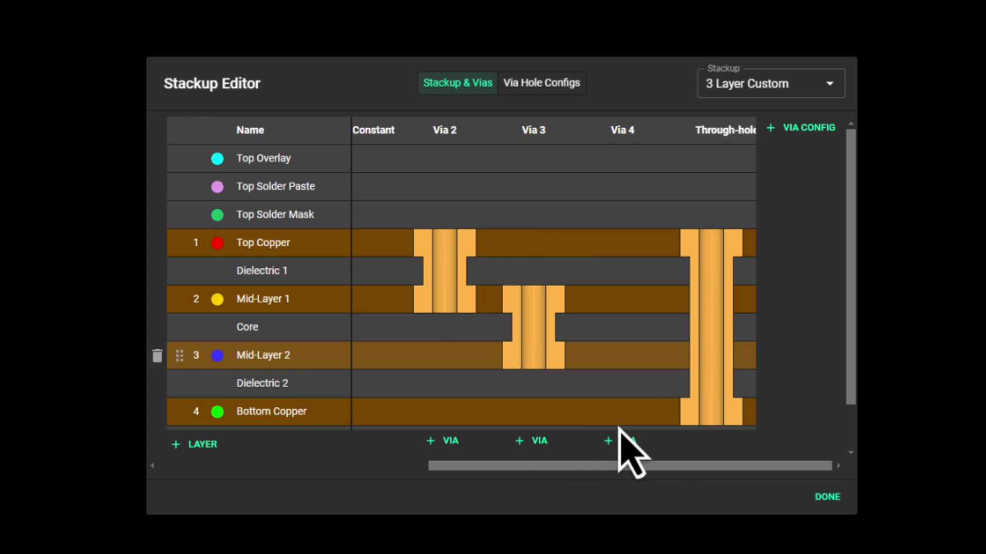
click(626, 440)
click(641, 303)
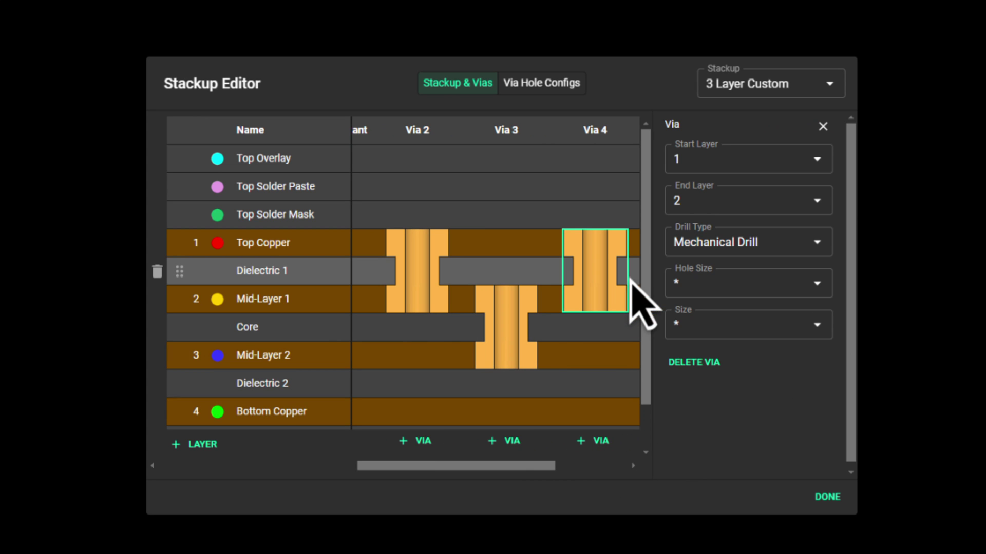
click(818, 220)
click(748, 323)
click(750, 159)
click(727, 252)
Make Via 4 laser drilled with a 4mil hole and 6mil size
click(820, 246)
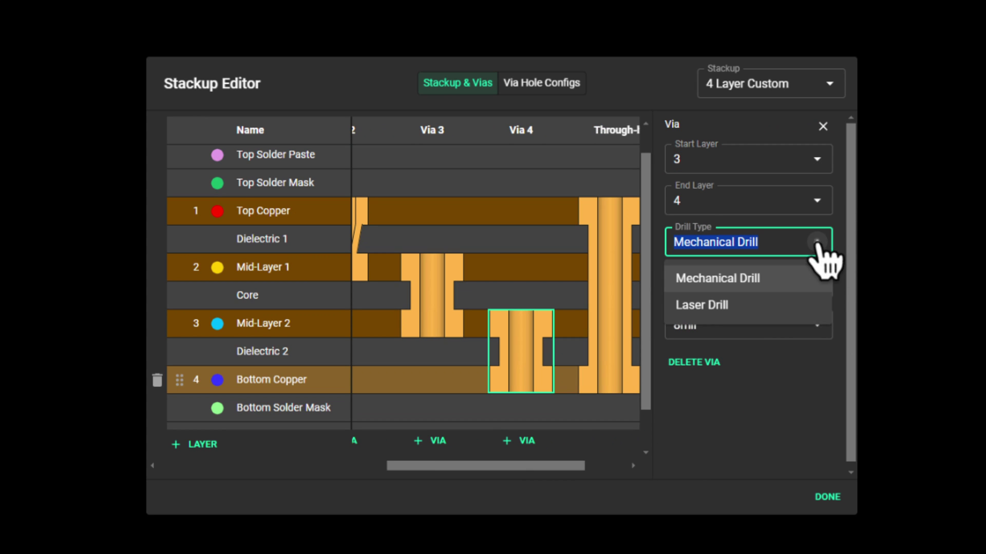
click(744, 308)
click(816, 284)
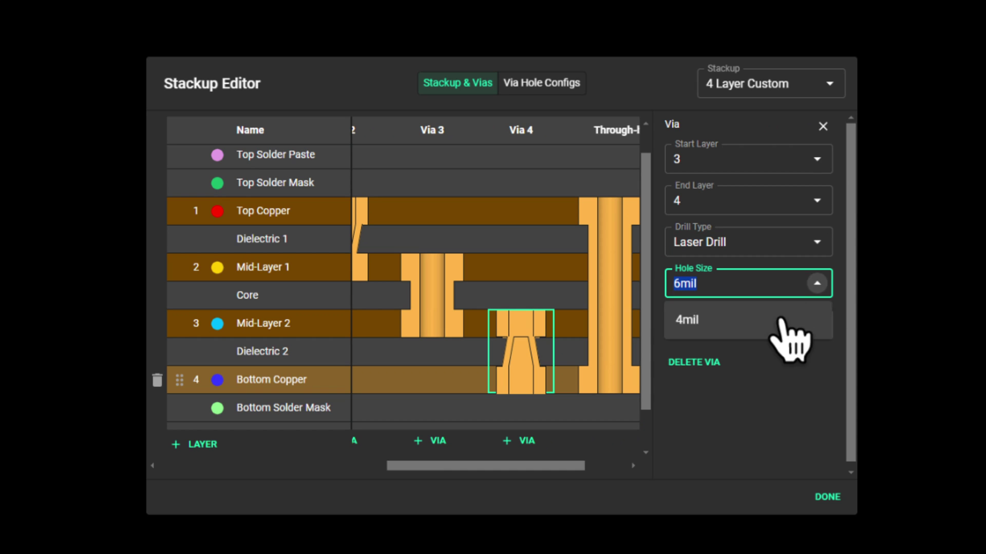
click(788, 323)
click(796, 325)
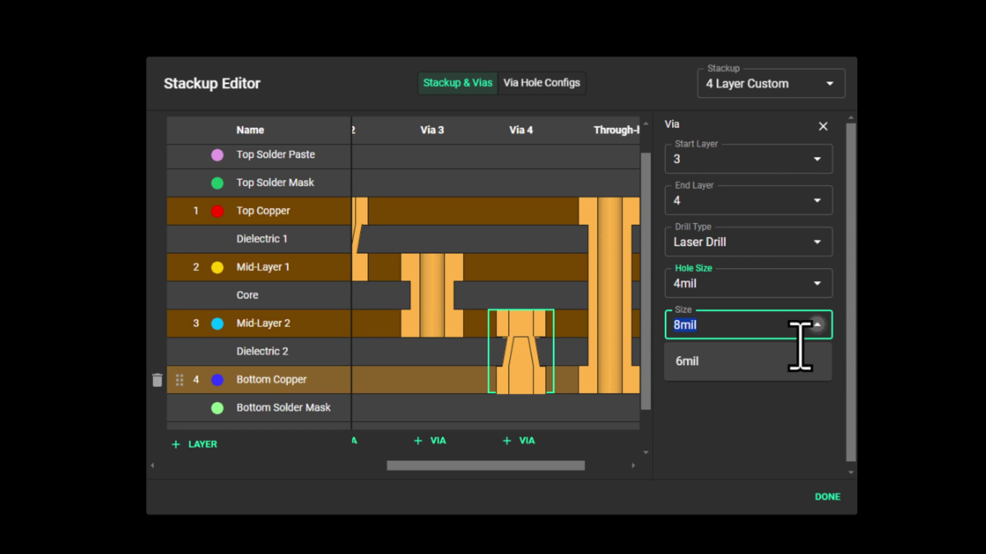
click(742, 371)
Add Via 5 with three stacked vias spanning layers 1–2, 2–3 and 3–4
click(611, 465)
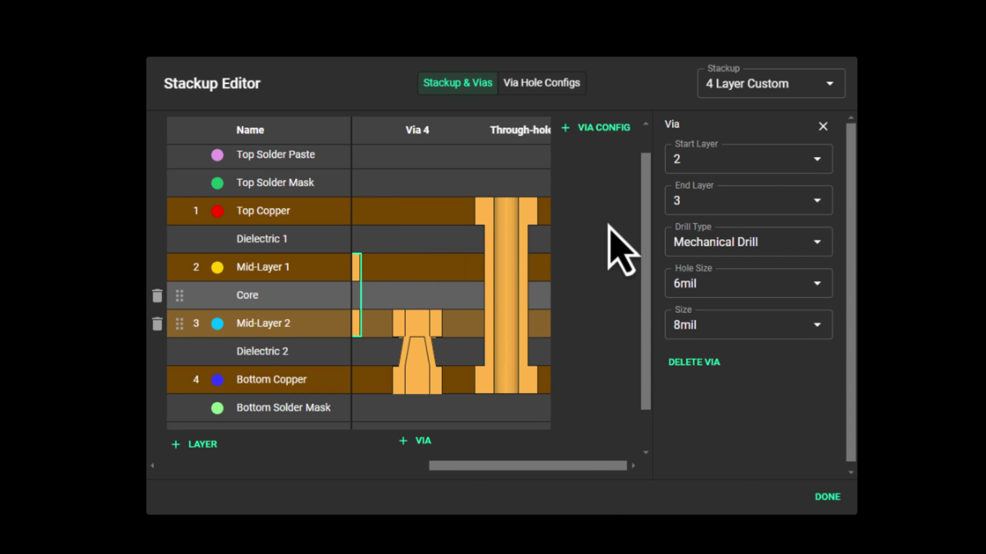
click(598, 136)
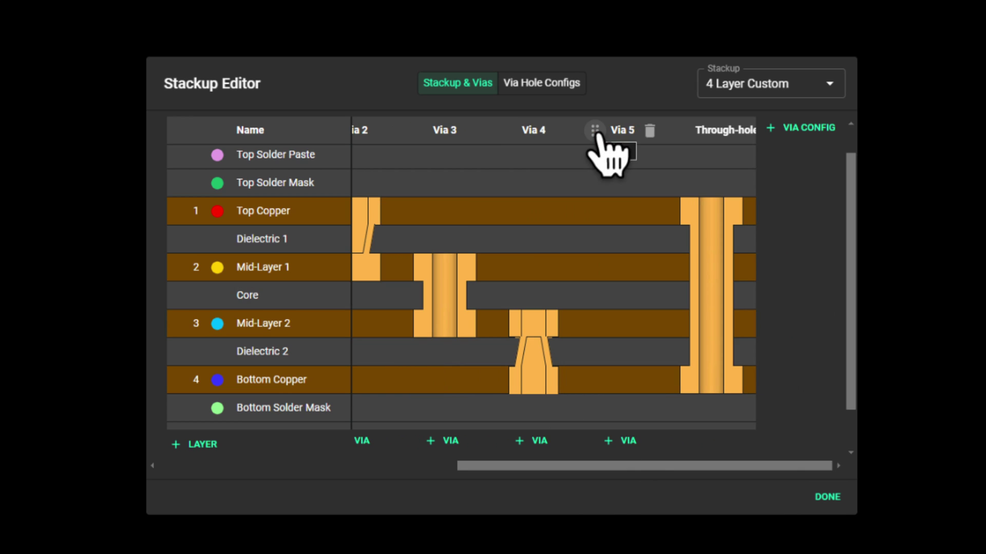
click(623, 443)
click(625, 442)
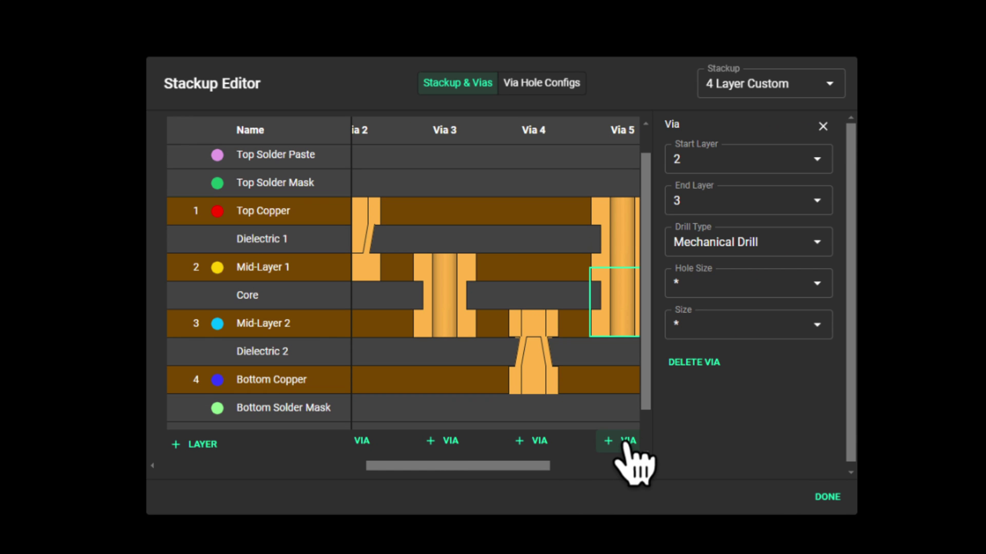
click(625, 442)
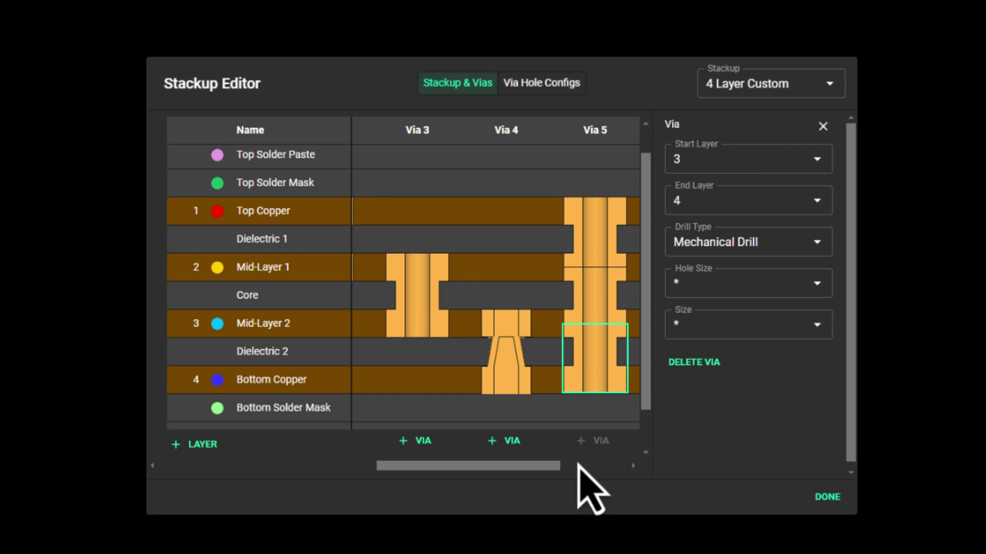
drag(550, 467, 568, 466)
Set Via 5's top and bottom vias to Laser Drill
click(534, 218)
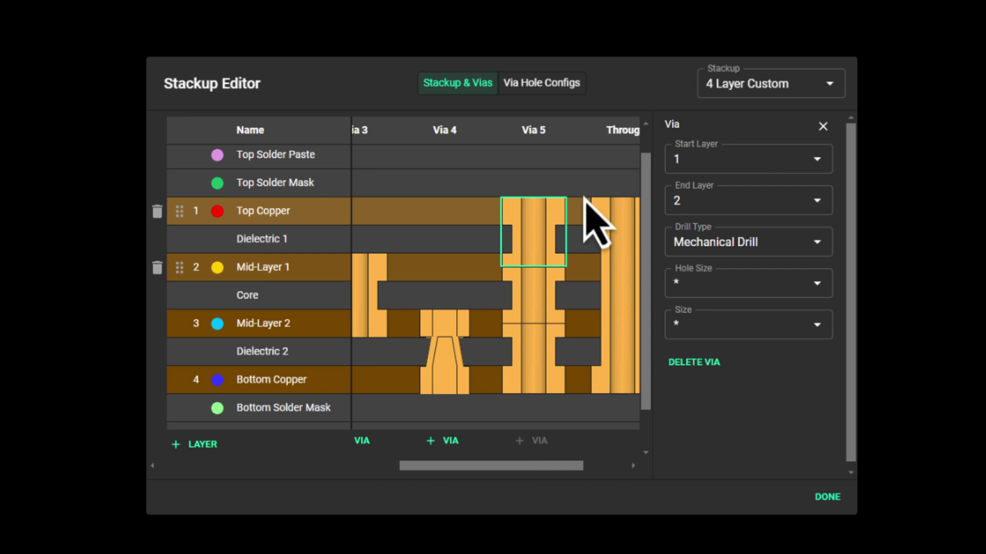
click(816, 246)
click(749, 306)
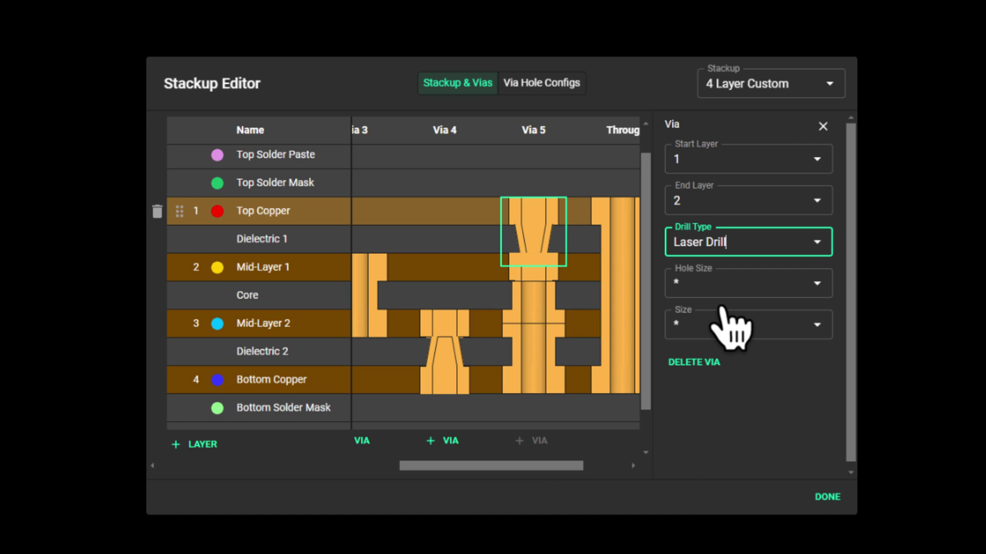
click(550, 378)
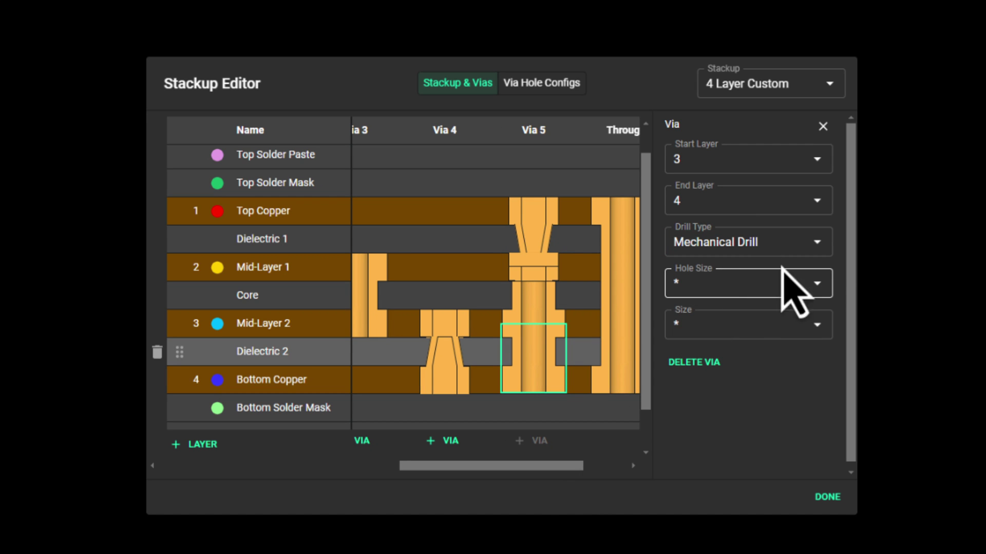
click(824, 250)
click(739, 307)
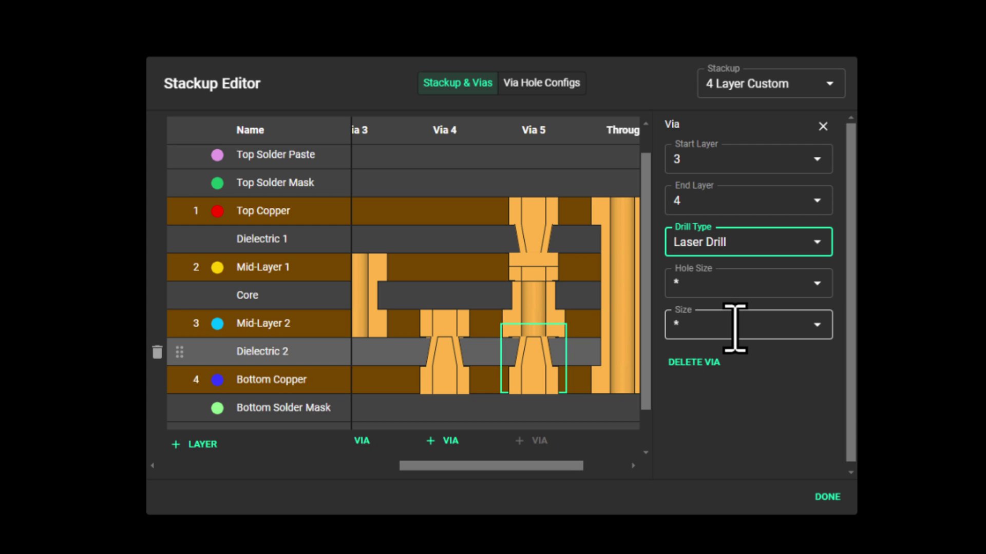
Rename Via 2 to uVia 1:2 and Via 3 to Buried 2:3
drag(561, 466, 493, 451)
click(473, 137)
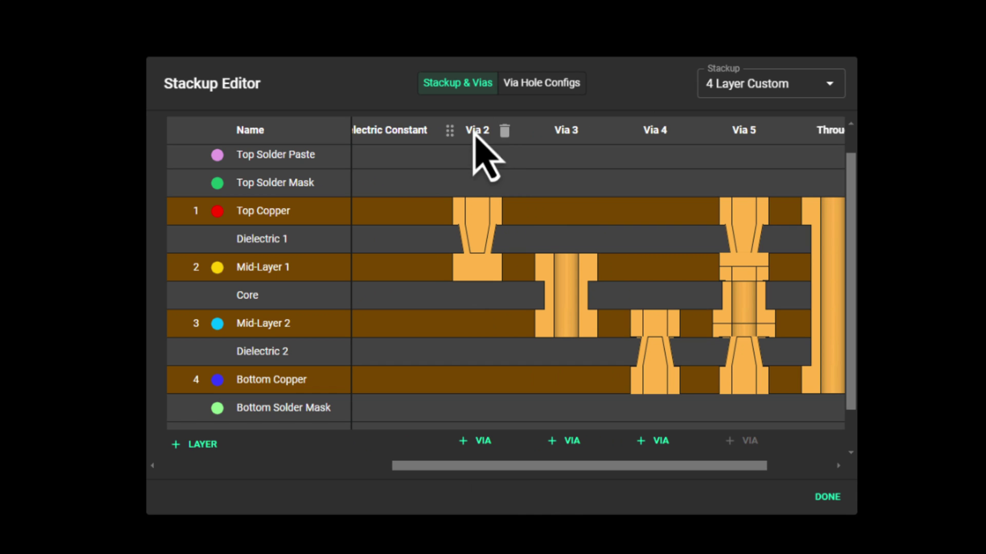
double_click(472, 131)
text(Via 1:2)
key(Return)
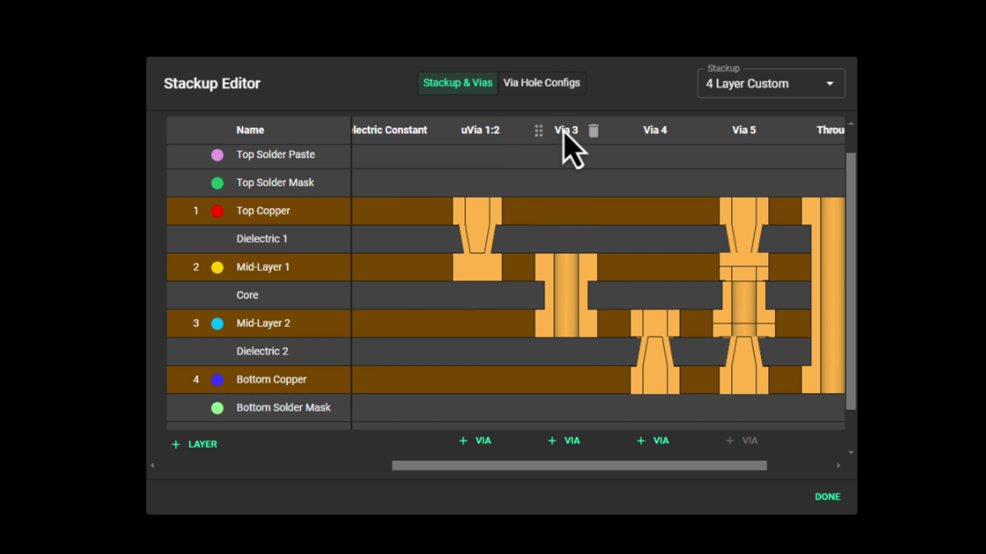
double_click(565, 132)
text(Buried 2:3)
key(Return)
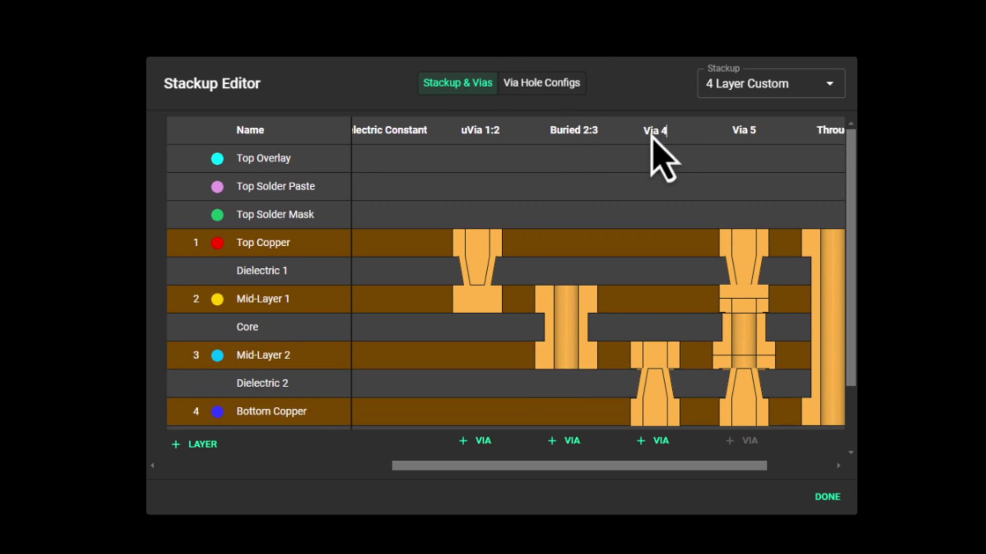
Rename Via 4 to uVia 3:4 and Via 5 to Stacked 1:4
double_click(652, 132)
text(uVi)
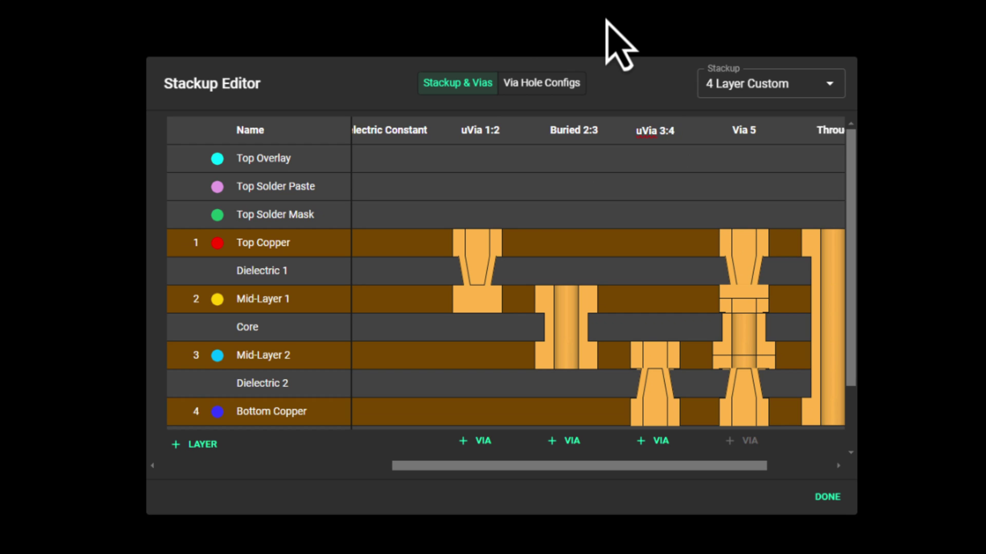
key(Return)
double_click(743, 132)
text(Stacked 1:4)
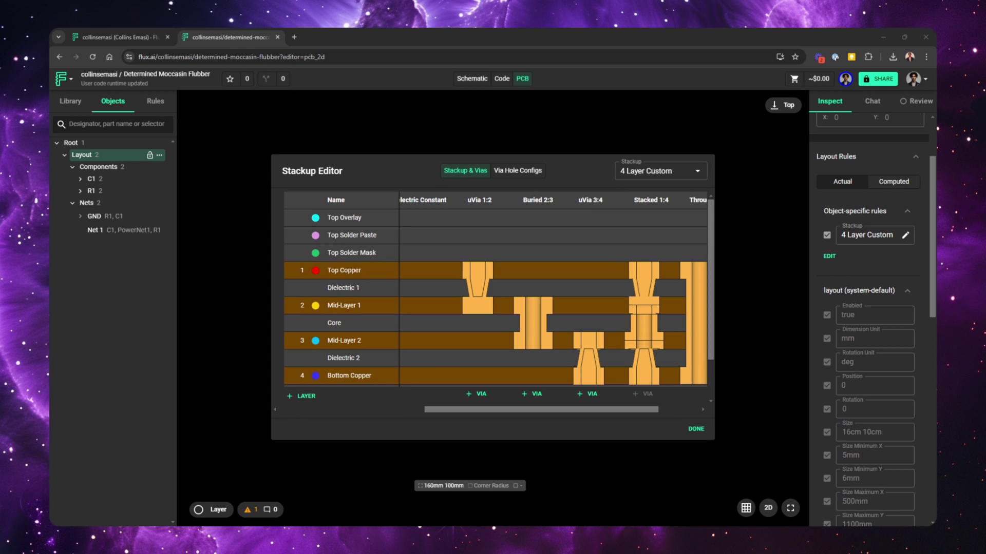
Scroll the Stackup Editor, then switch to the Moderate Brown Lightcycle project
drag(602, 411, 627, 409)
drag(711, 272, 712, 291)
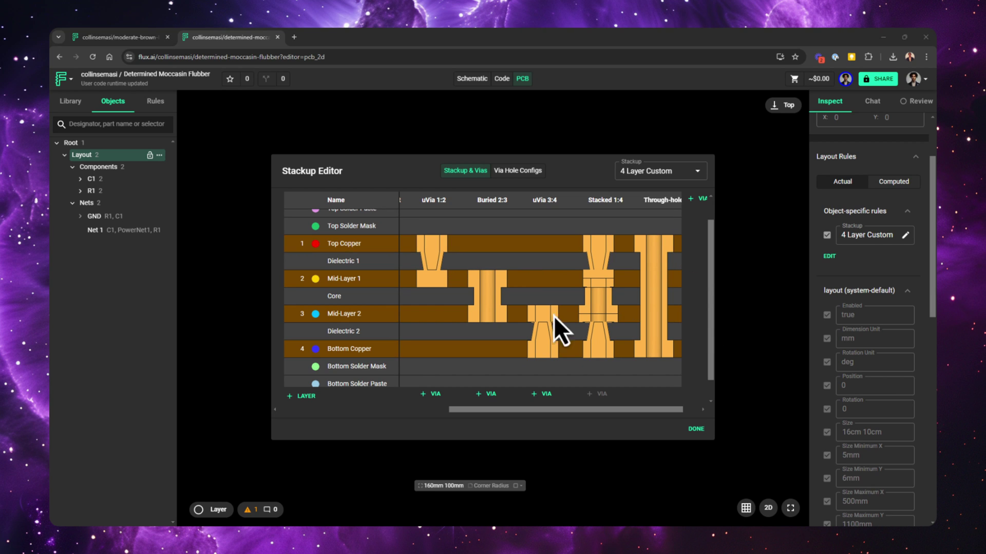
click(113, 41)
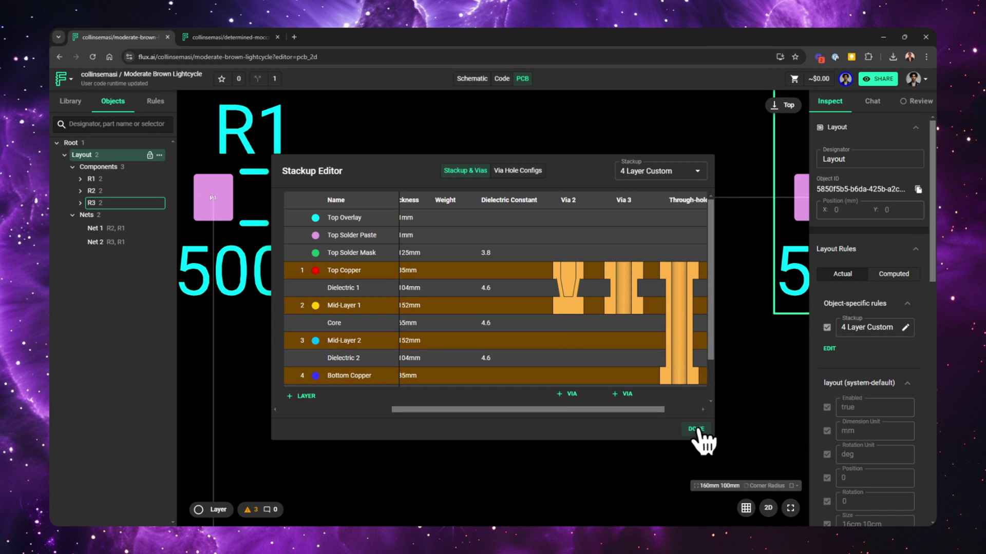
Close the stackup editor and route Net 2 from R1's right pad through a smart via onto Mid-Layer 1
click(696, 429)
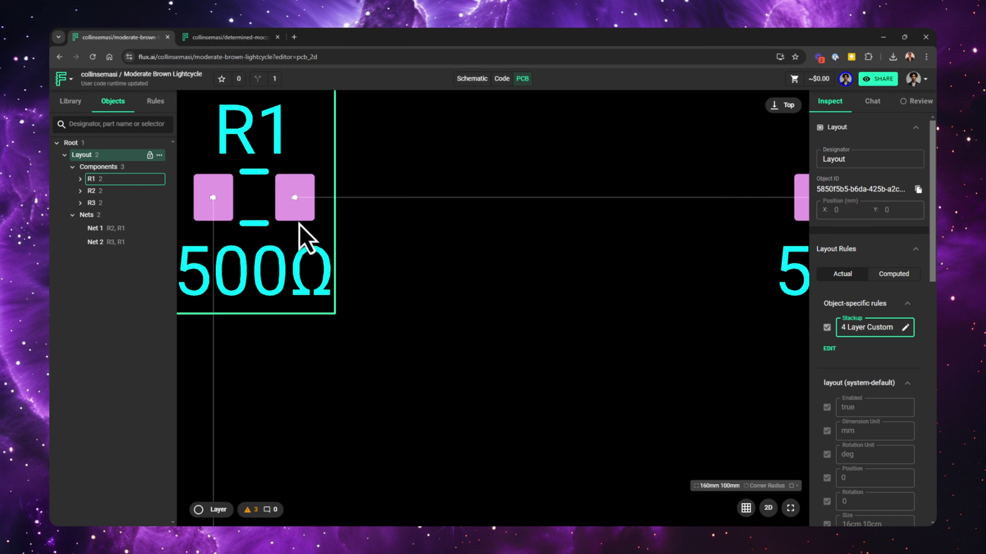
click(294, 200)
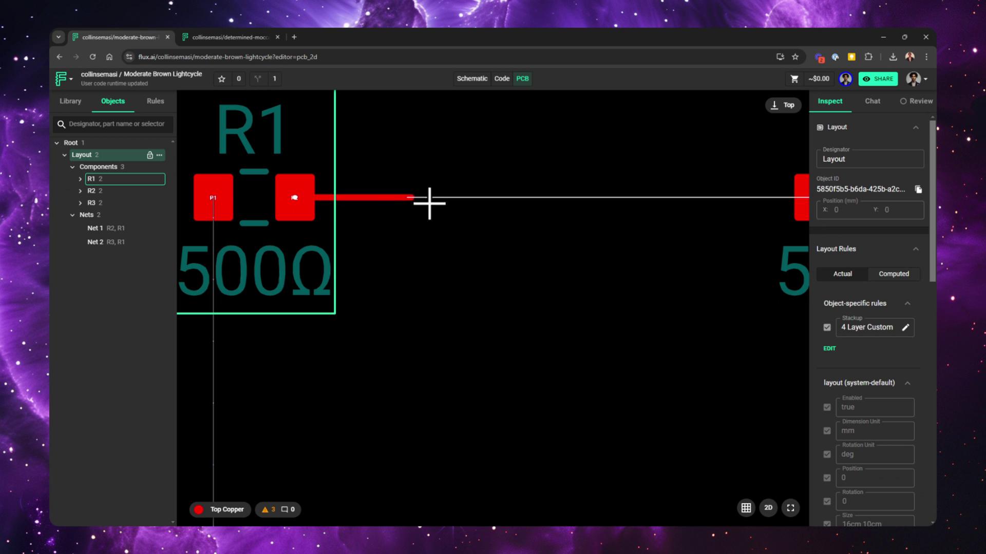
right_click(456, 197)
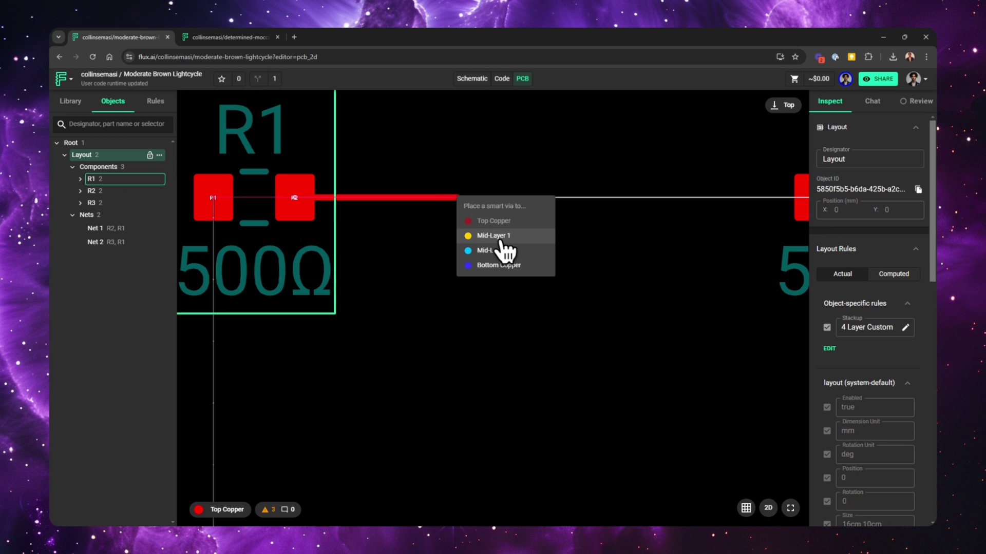
click(502, 248)
click(634, 197)
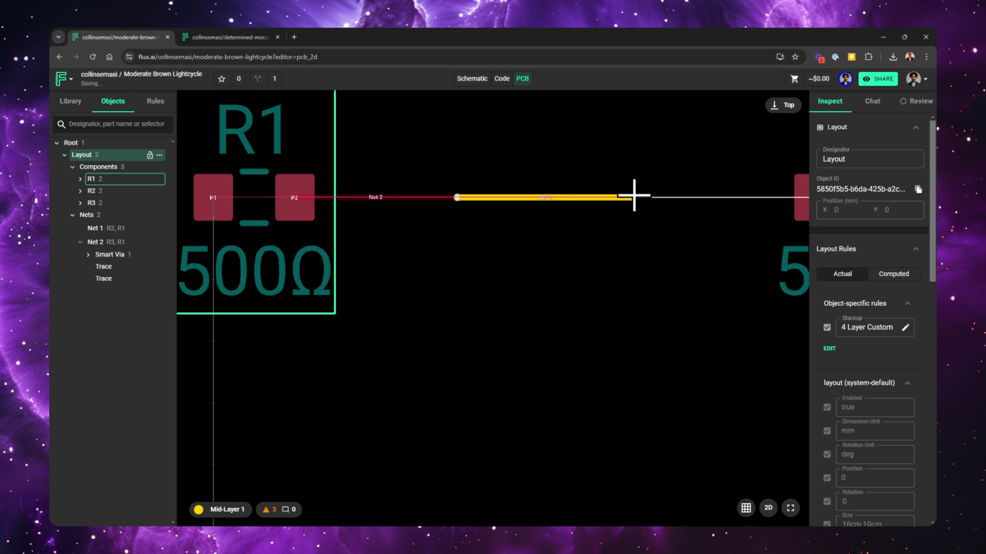
key(Escape)
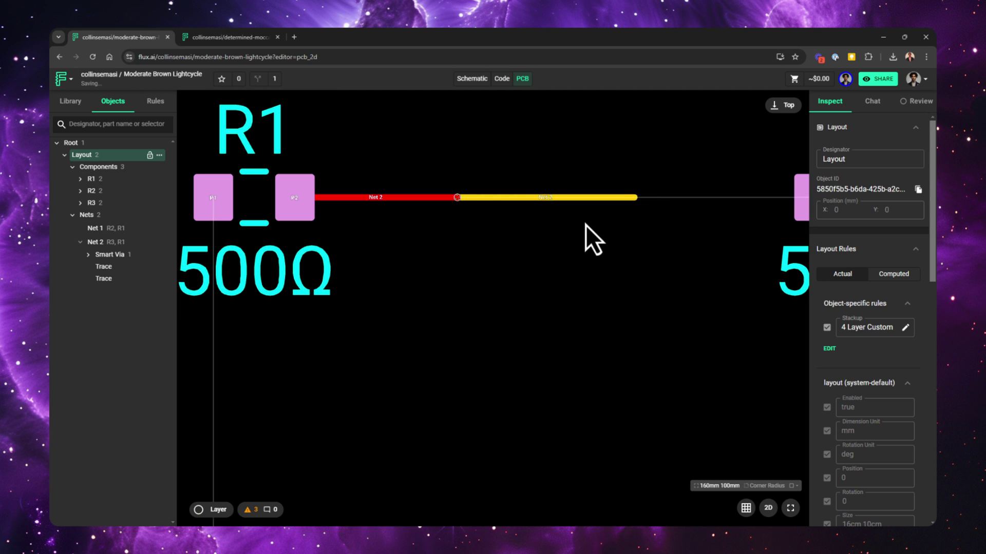
Inspect the smart via's properties, then delete the via and both trace segments
scroll(457, 197, up, 5)
click(477, 224)
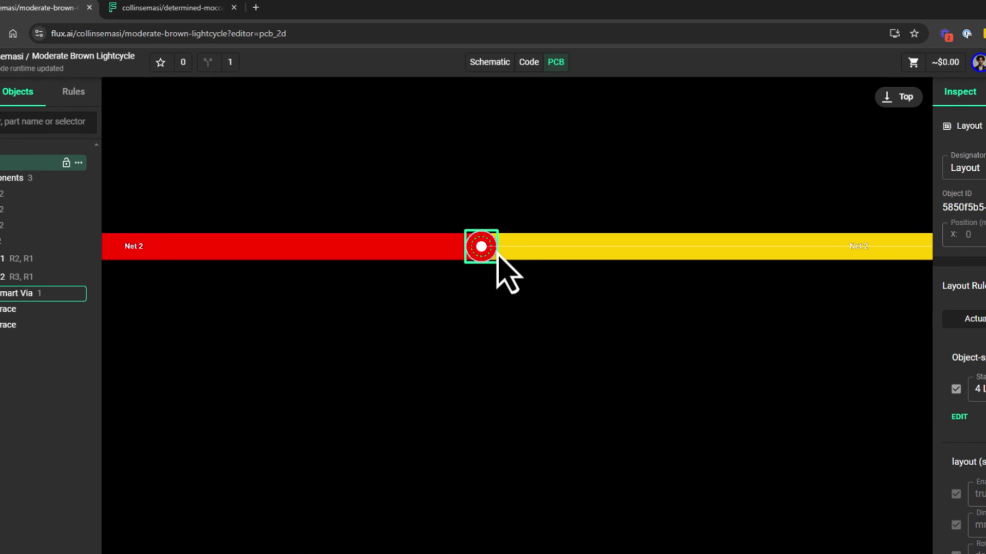
click(495, 256)
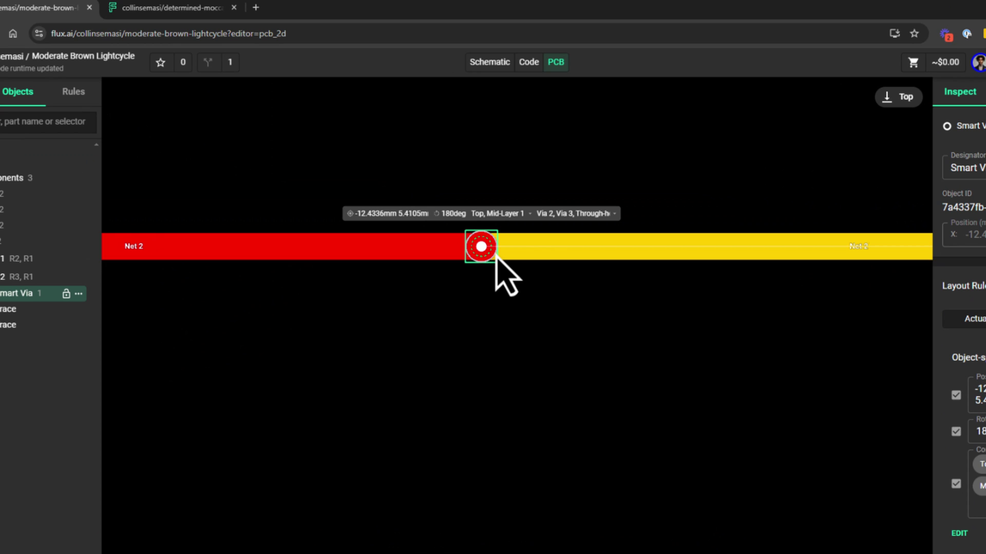
key(Escape)
scroll(566, 407, down, 5)
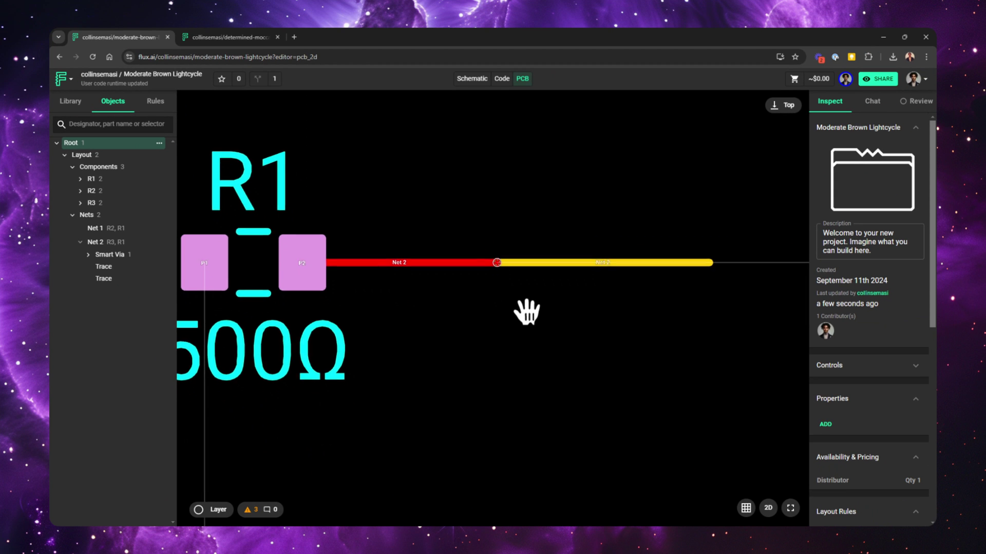
drag(744, 213, 421, 328)
key(Delete)
Open the Layout's stackup editor and move the Via 3 column ahead of Via 2
click(77, 155)
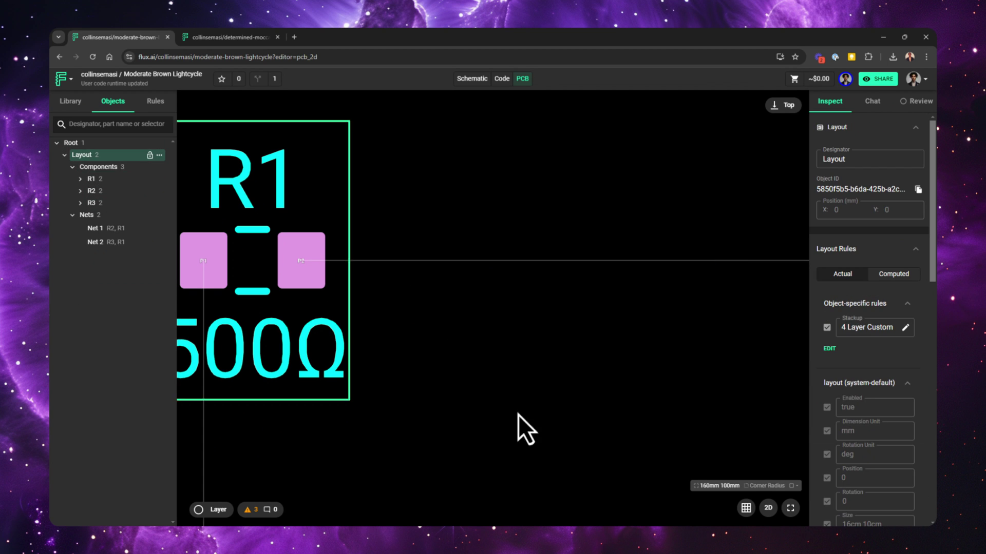
click(852, 343)
drag(599, 457, 838, 462)
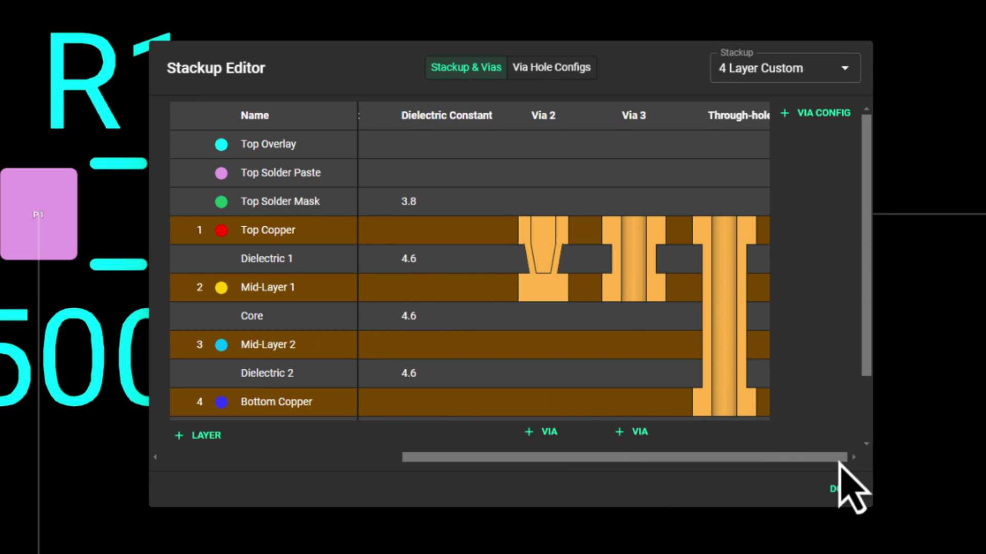
drag(606, 118, 529, 117)
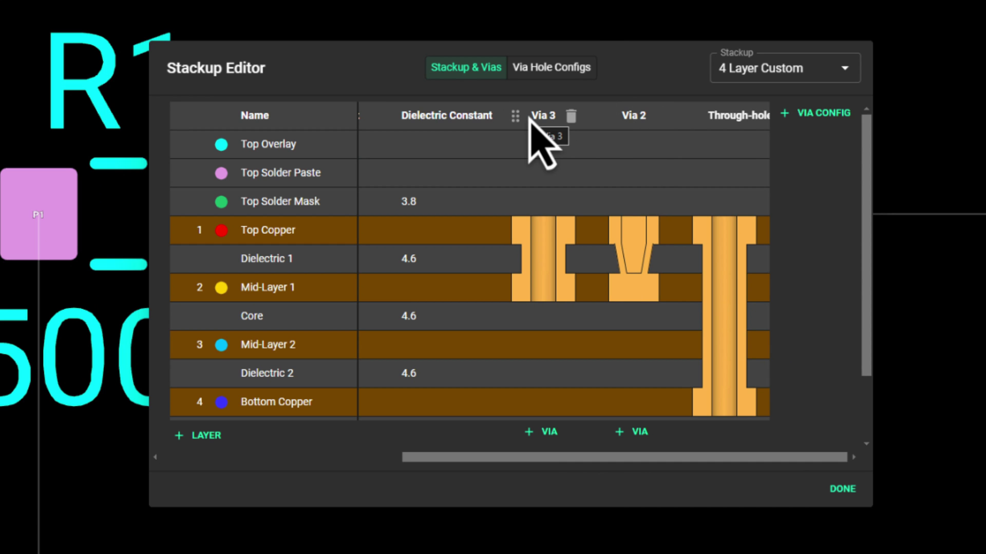
Close the stackup editor and route Net 2 from R1's P2 pad through a smart via onto Mid-Layer 1
click(843, 489)
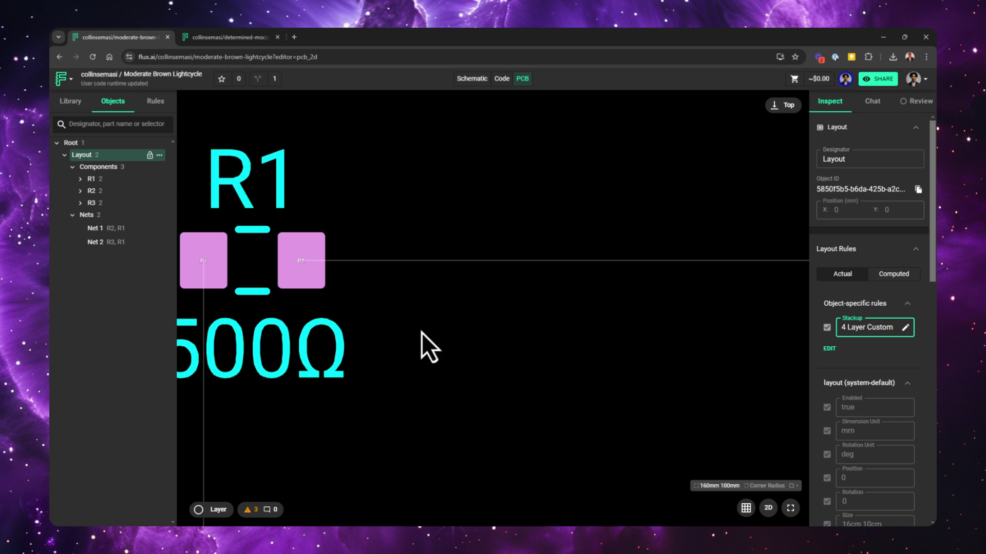
click(305, 262)
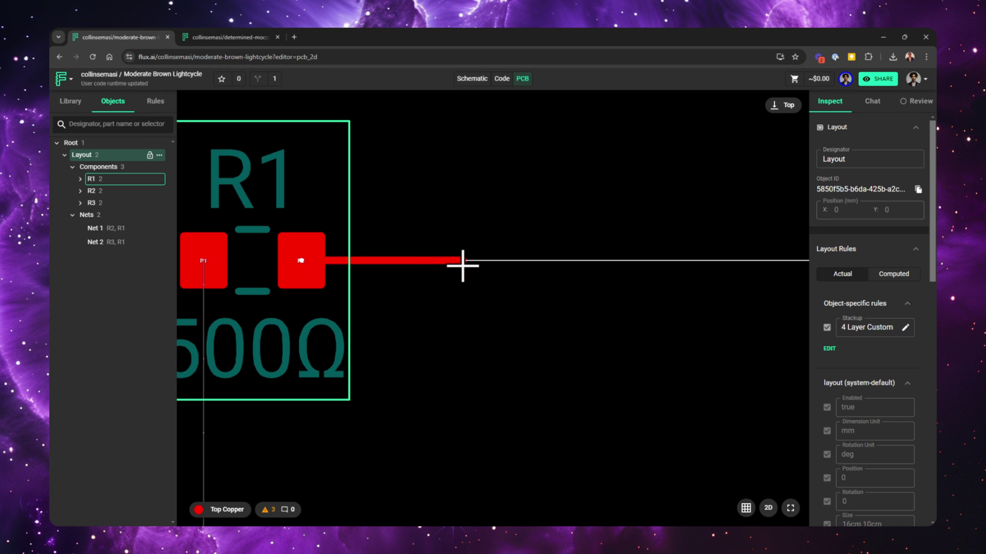
right_click(463, 266)
click(519, 306)
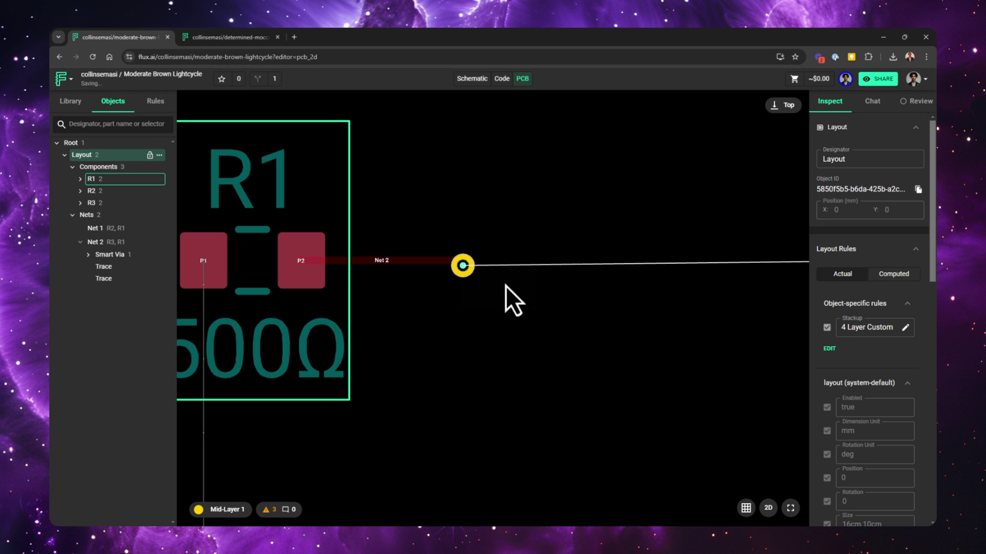
click(629, 269)
key(Escape)
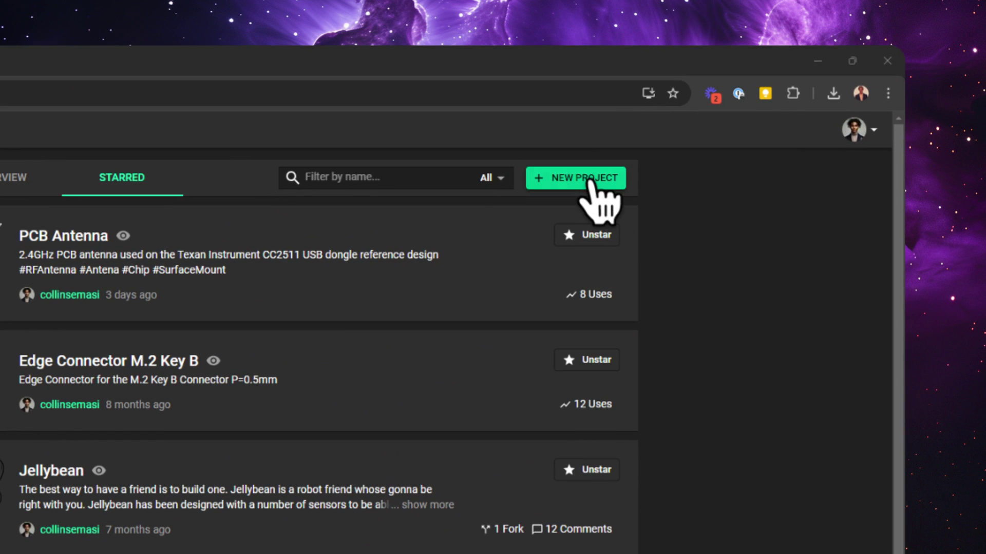
Search new-project templates for 'hdi' and open the 4 Layer HDI PCBWay stackup template
click(744, 111)
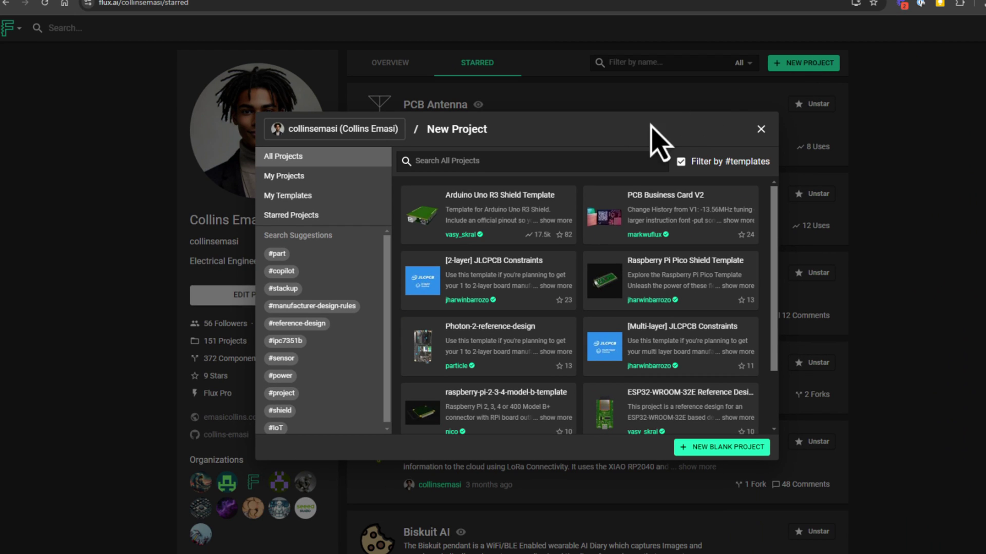
text(hdi)
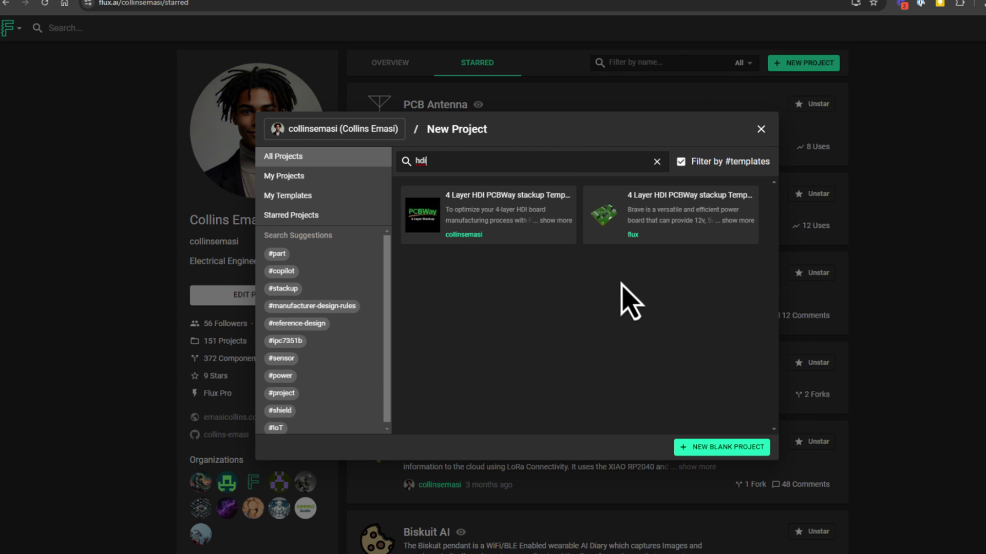
mouse_move(424, 219)
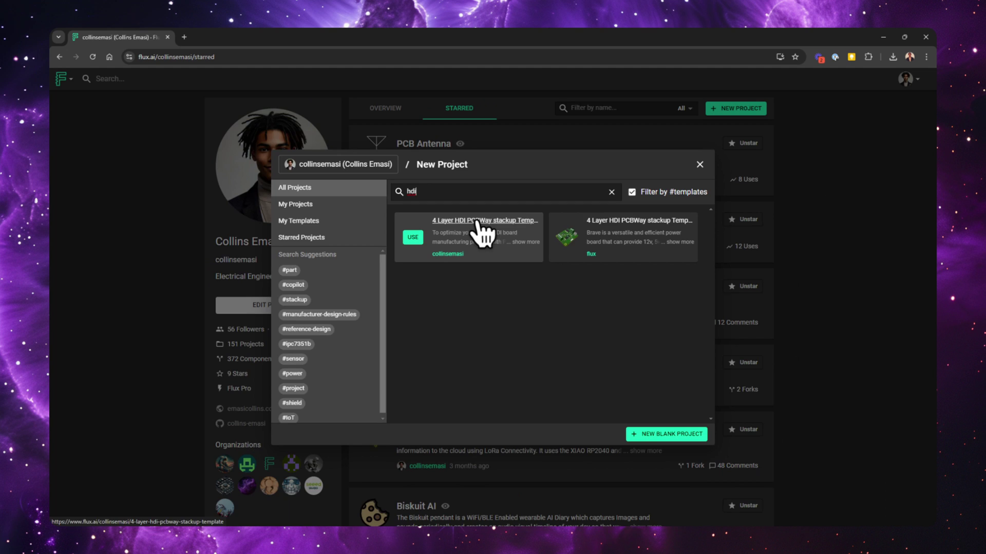
click(477, 222)
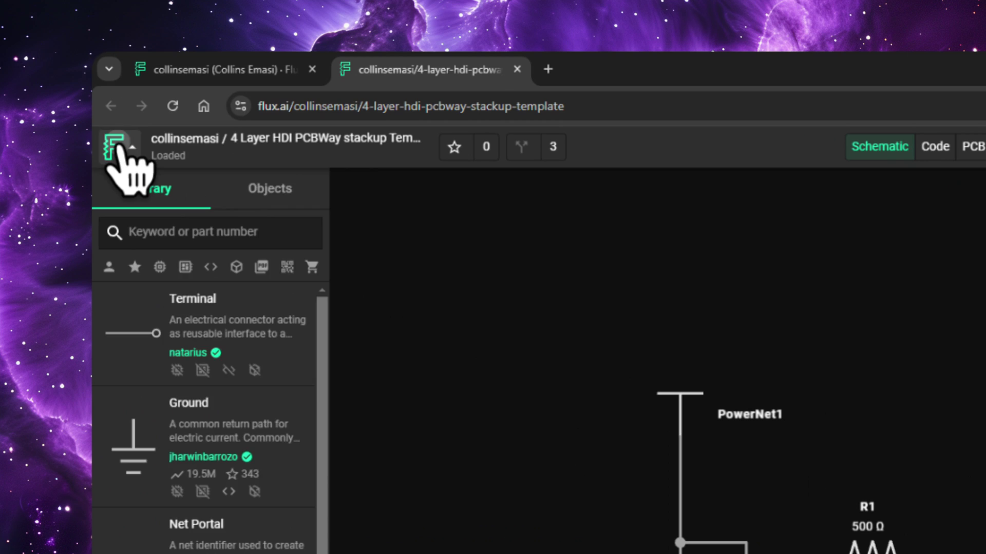
Clone the HDI stackup template into your organization from the Flux logo menu
click(116, 146)
mouse_move(313, 372)
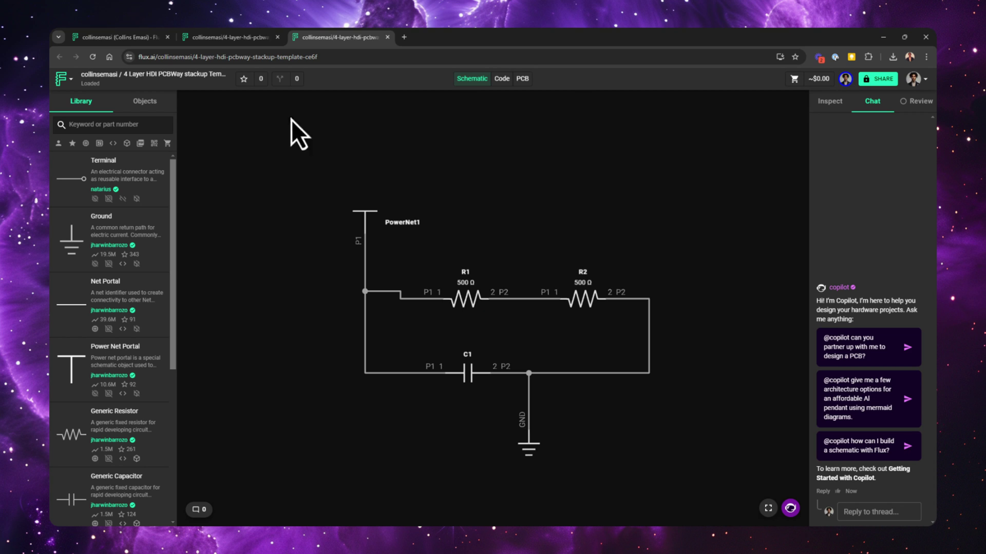
Switch to the PCB view and open the board Layout's stackup editor from Inspect
click(522, 79)
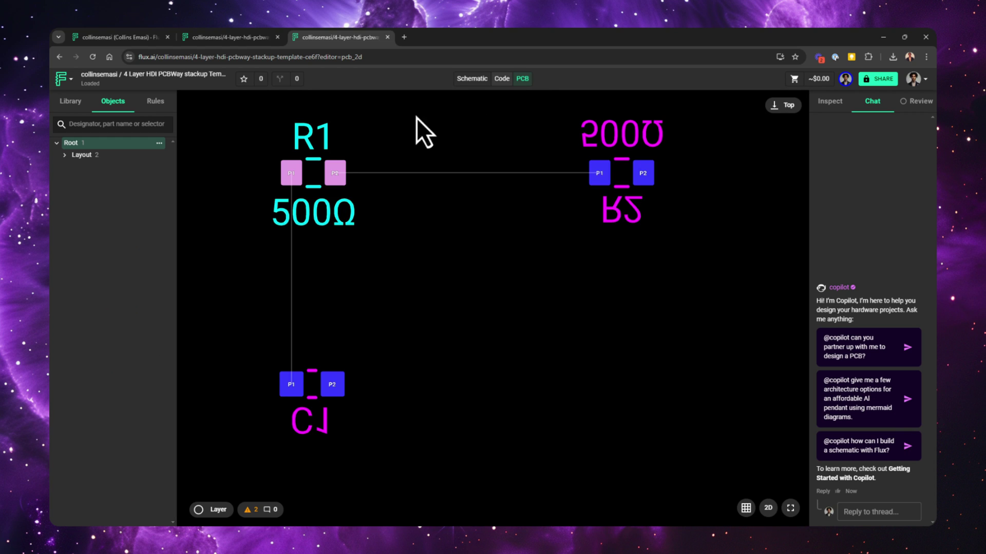
click(118, 165)
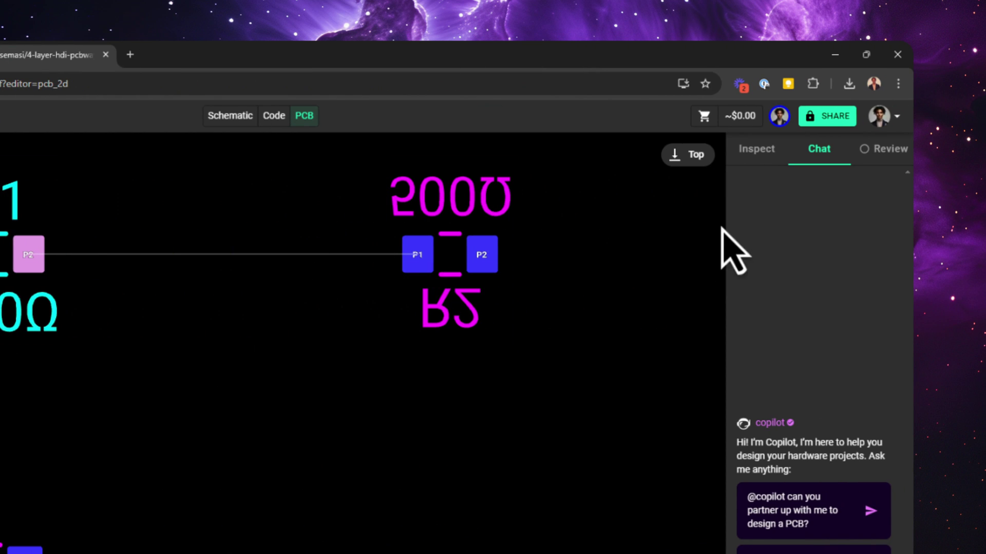
click(768, 164)
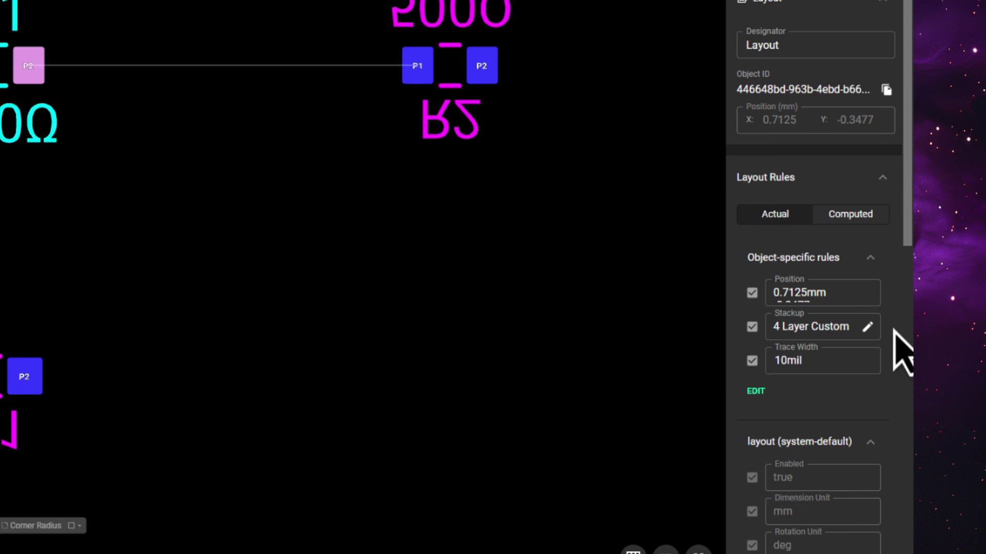
click(867, 327)
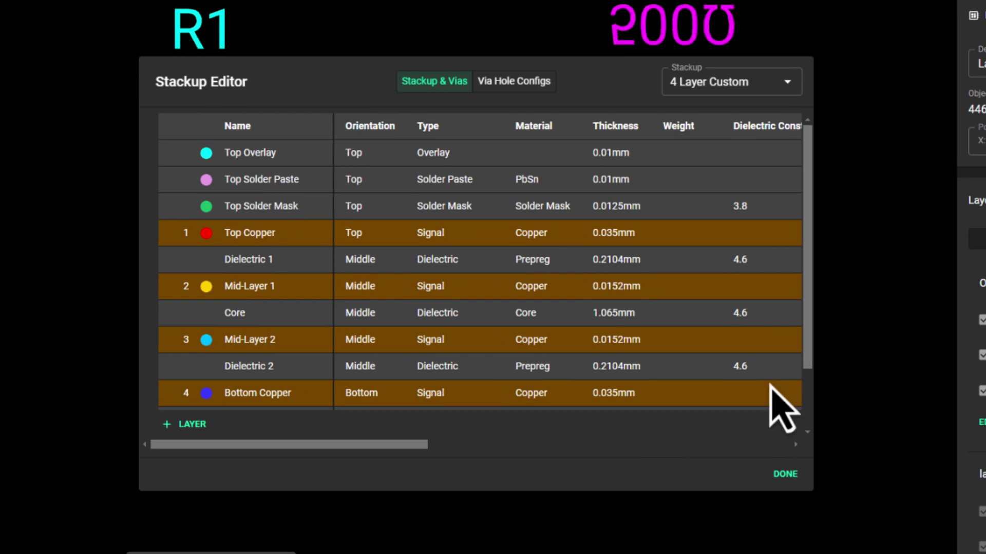
Delete the uVia 2:3 via column and move Stacked Blind ahead of Stacked uVia
drag(375, 446, 592, 446)
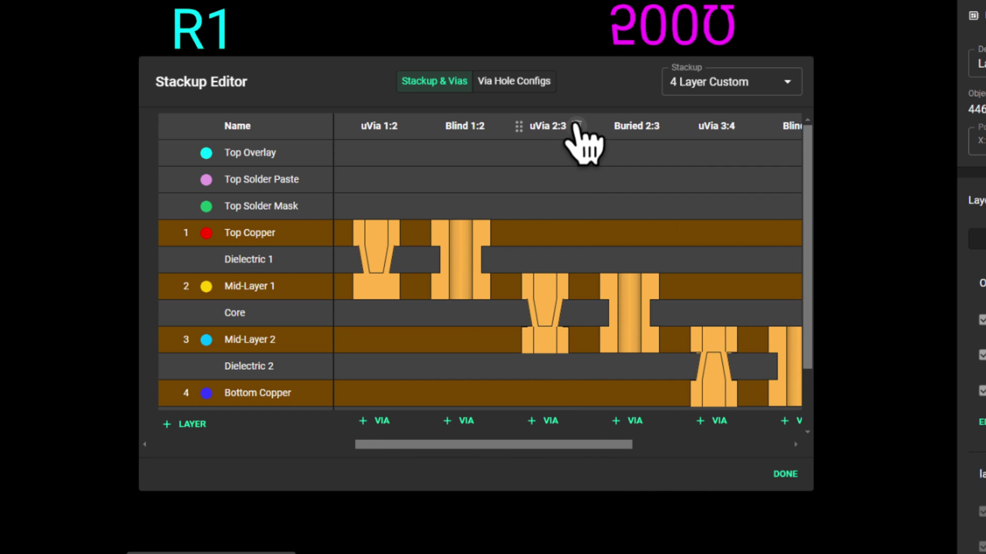
click(580, 126)
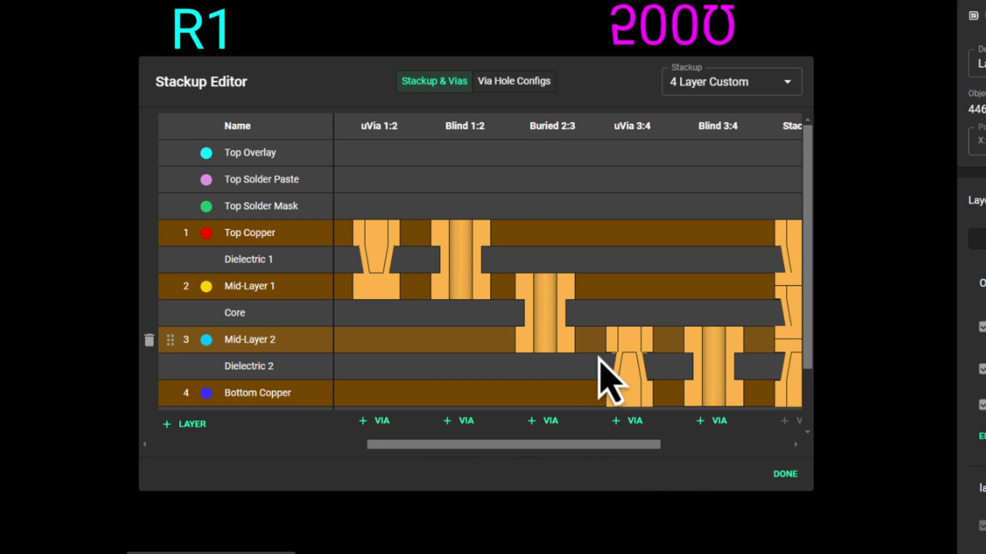
drag(633, 457, 741, 451)
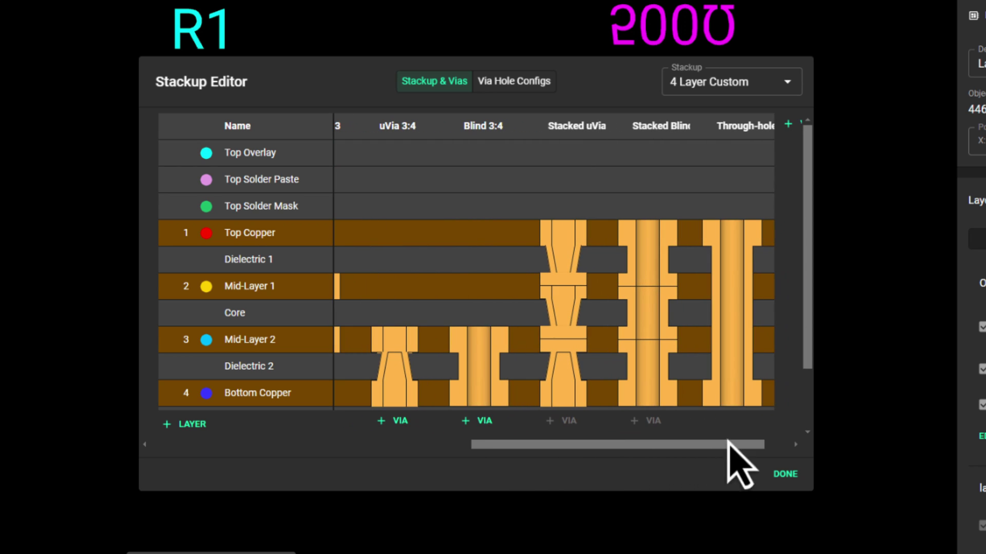
drag(622, 135, 544, 145)
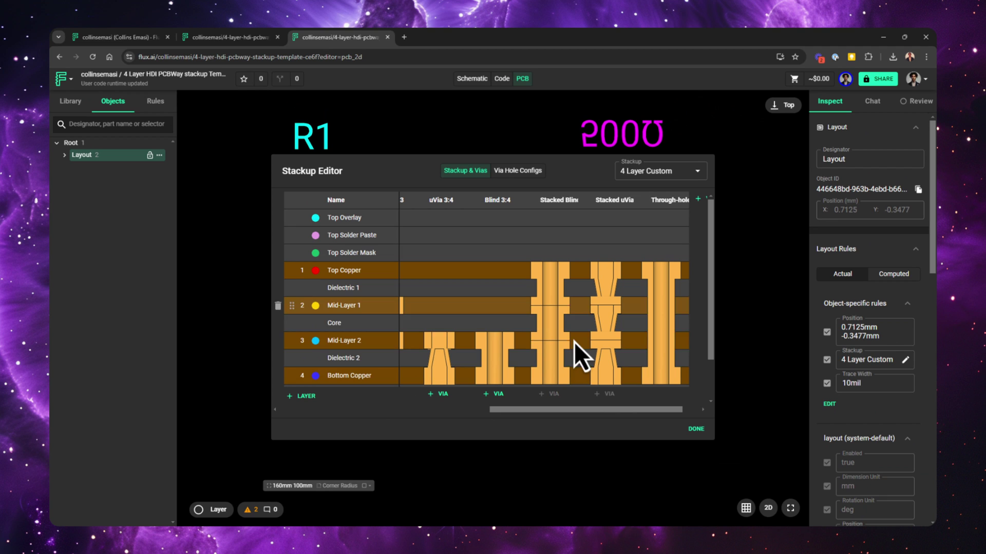
click(697, 429)
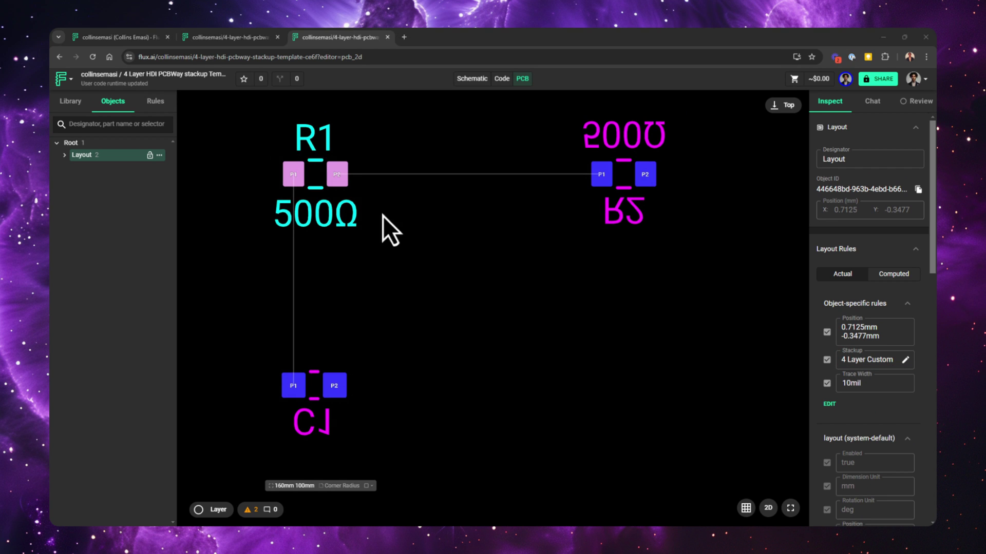
scroll(307, 100, up, 3)
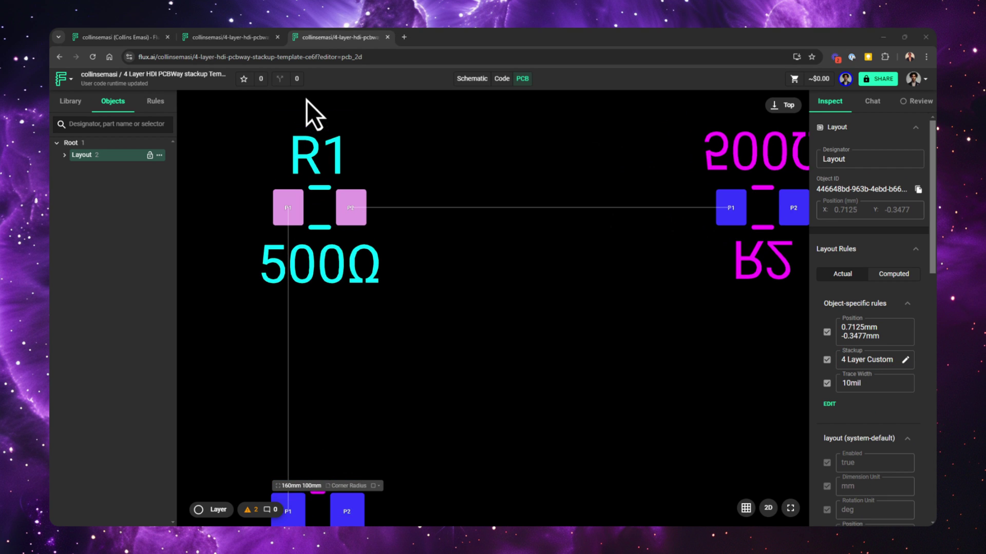
scroll(342, 97, up, 2)
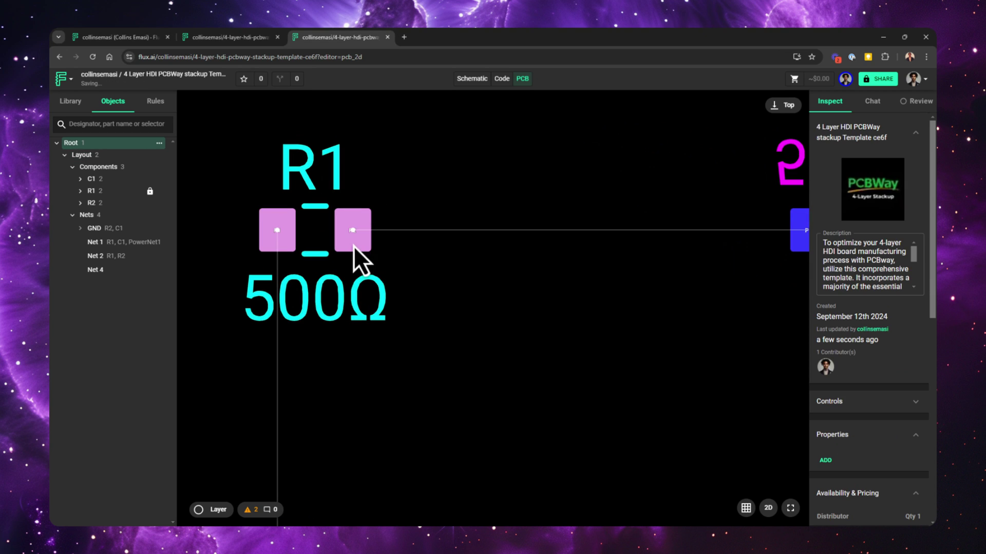
click(353, 232)
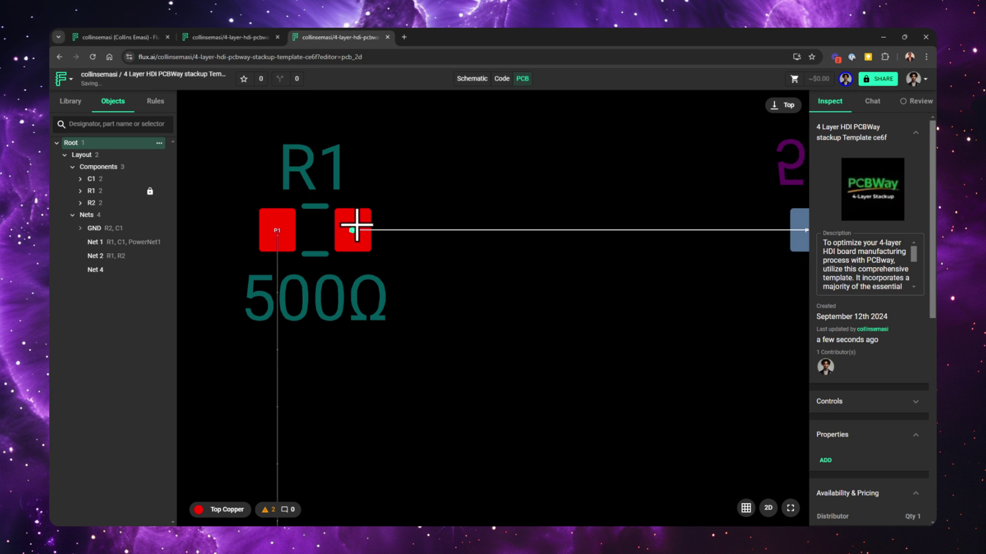
click(381, 144)
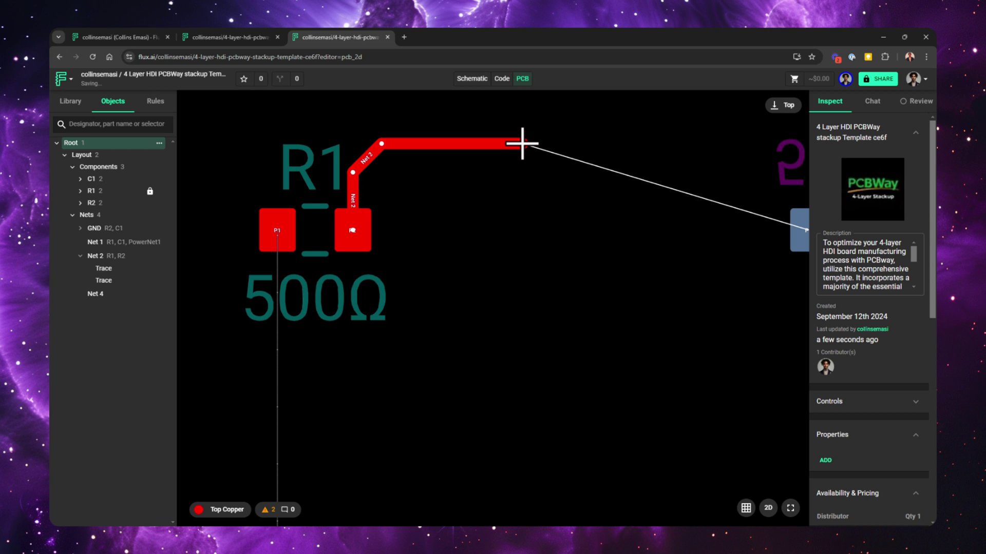
right_click(522, 143)
click(556, 193)
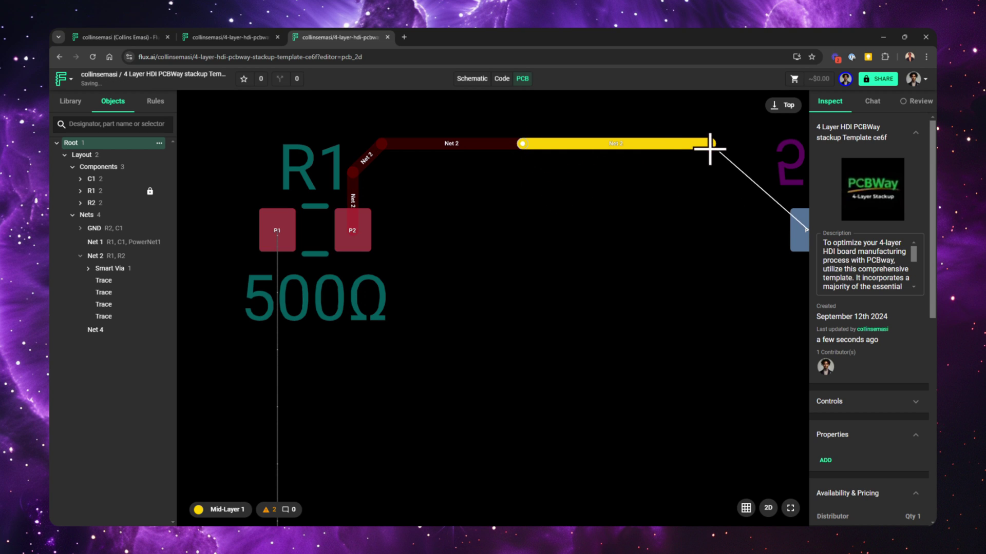
key(Escape)
key(ctrl+z)
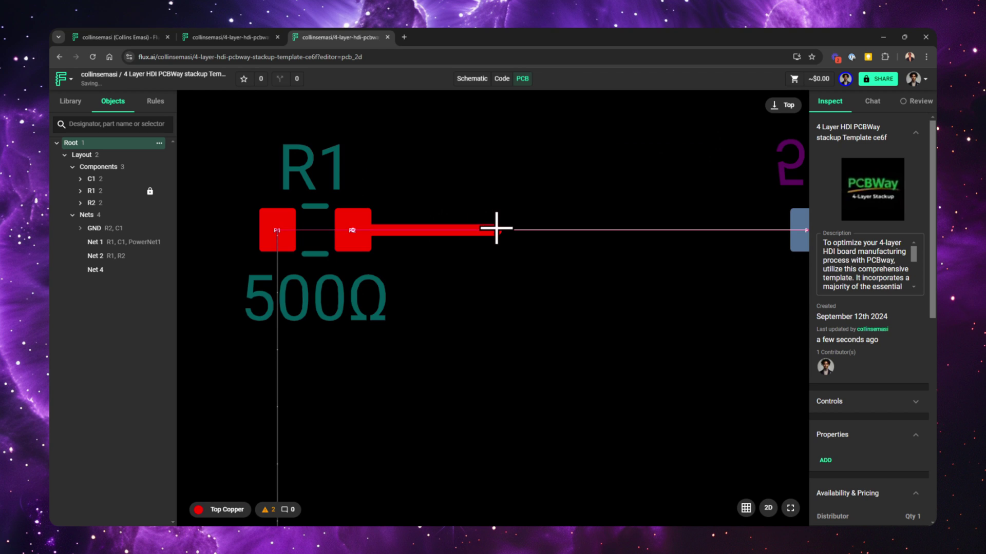
key(v)
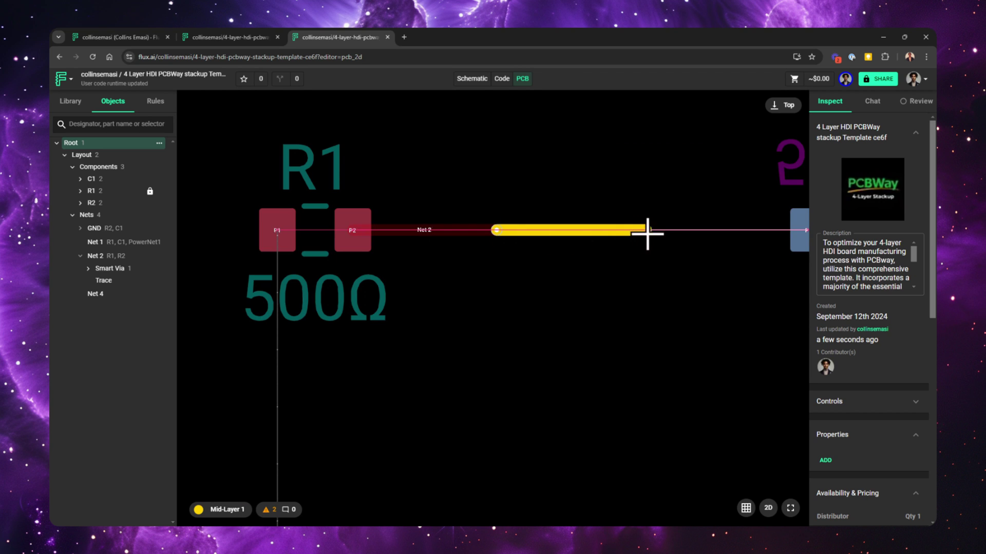
double_click(652, 234)
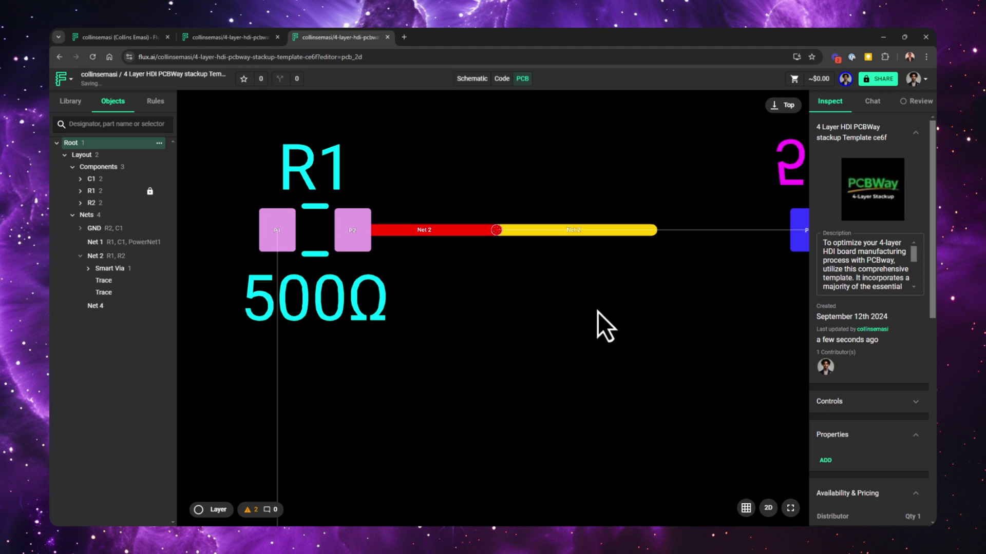
drag(659, 275, 324, 154)
key(Delete)
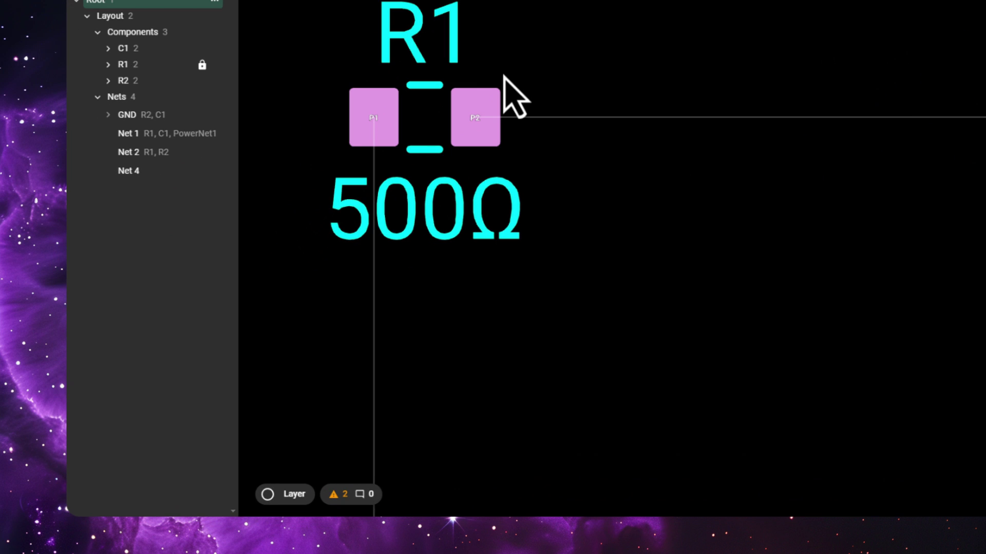
Check Net 1's Add menu without adding anything, then start a Top Copper trace from R1's P2 pad
click(158, 134)
right_click(157, 136)
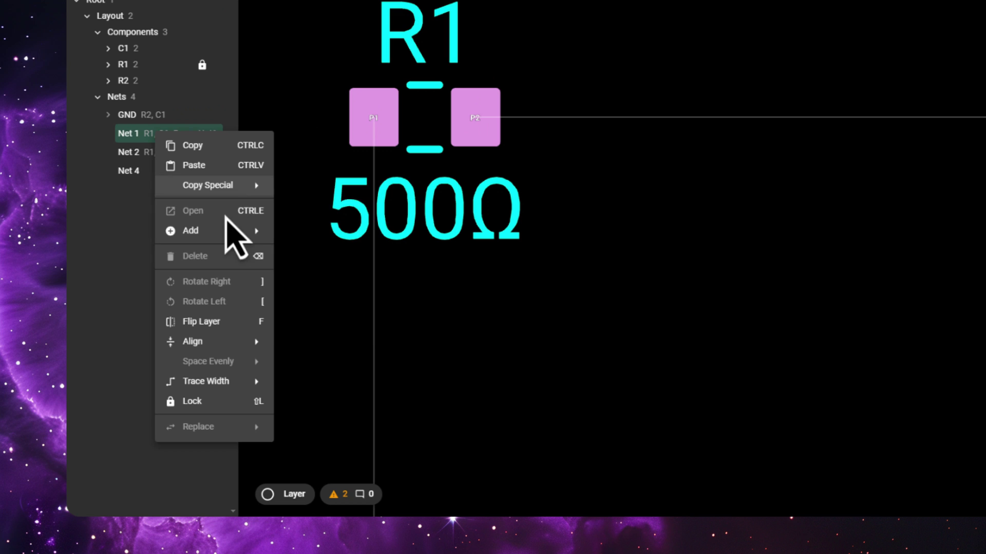
mouse_move(238, 231)
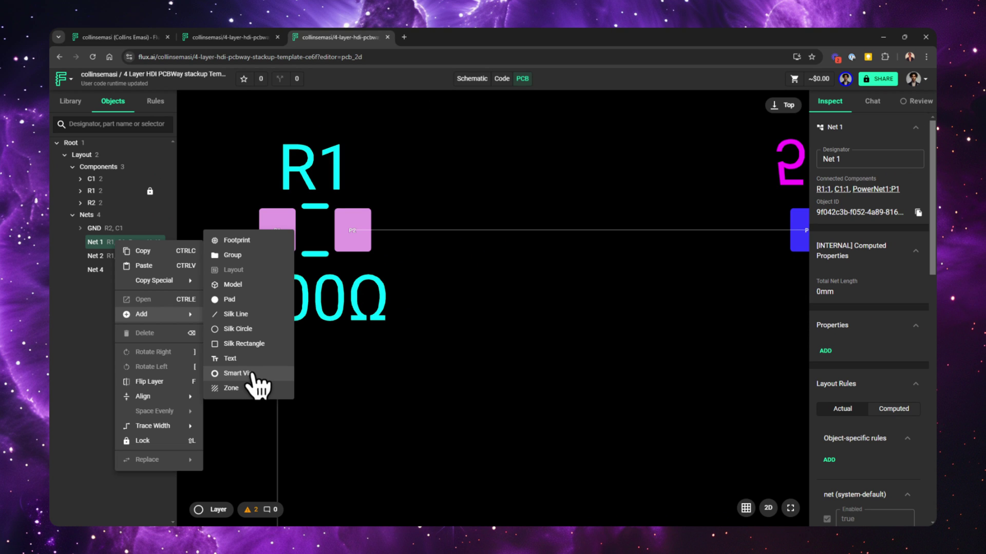
click(414, 392)
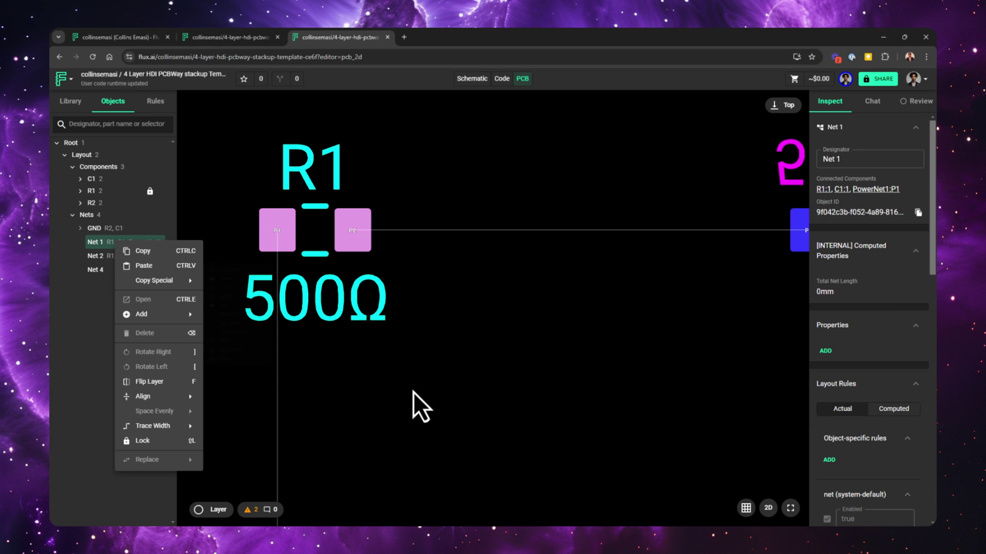
click(344, 273)
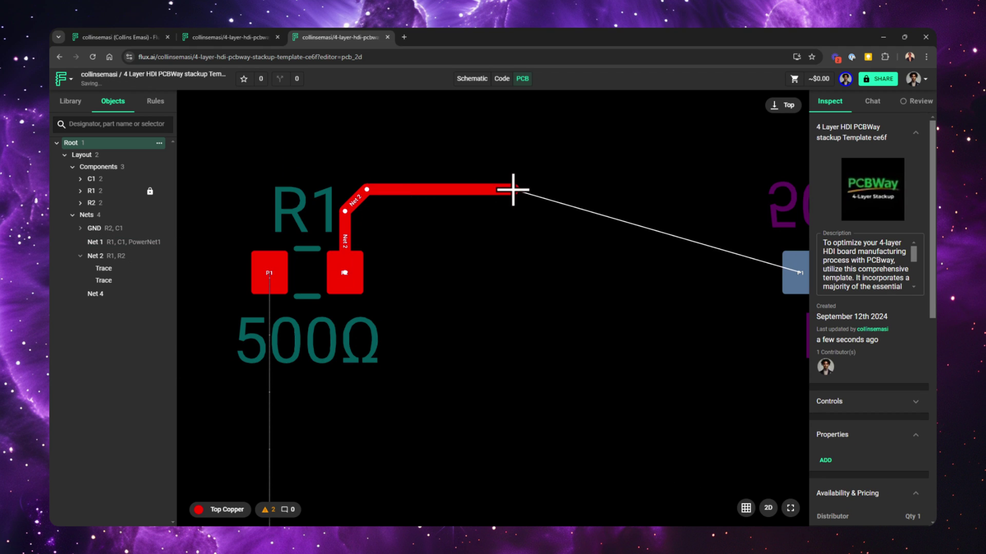
Carry the first trace onto Mid-Layer 1 and route a second P2 branch onto Mid-Layer 2, both through smart vias
right_click(513, 189)
click(559, 225)
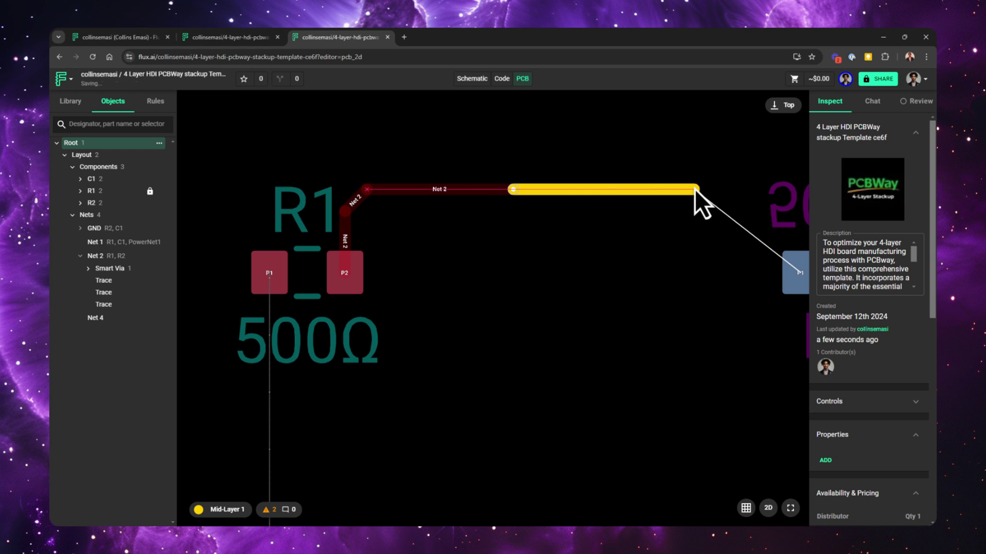
click(695, 188)
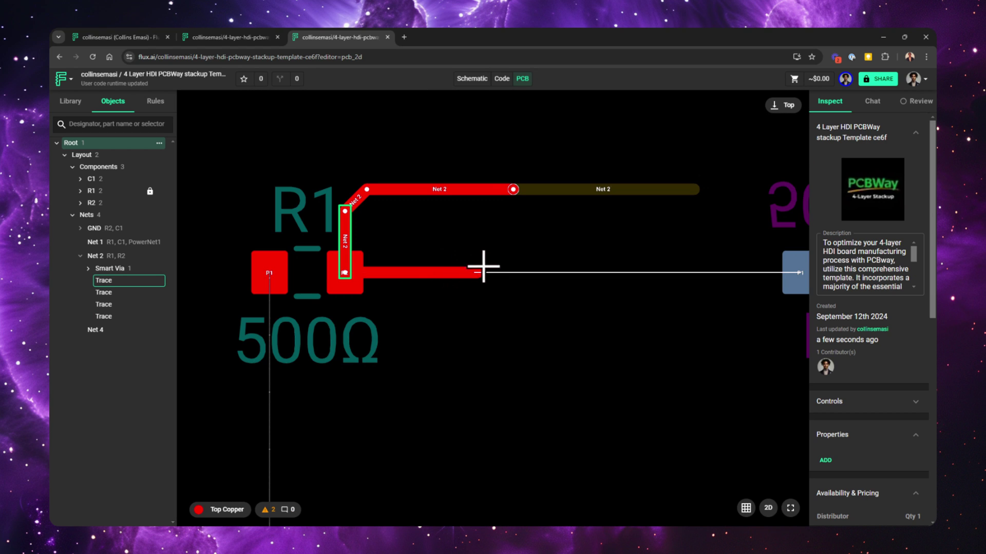
right_click(498, 272)
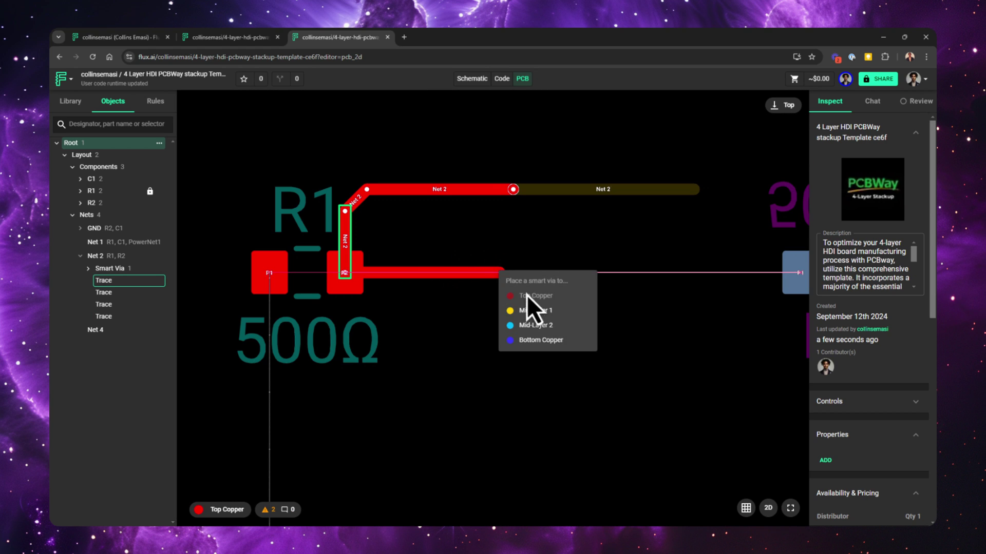
click(539, 331)
click(699, 273)
Route a third P2 branch through a smart via onto Bottom Copper
click(366, 374)
right_click(496, 373)
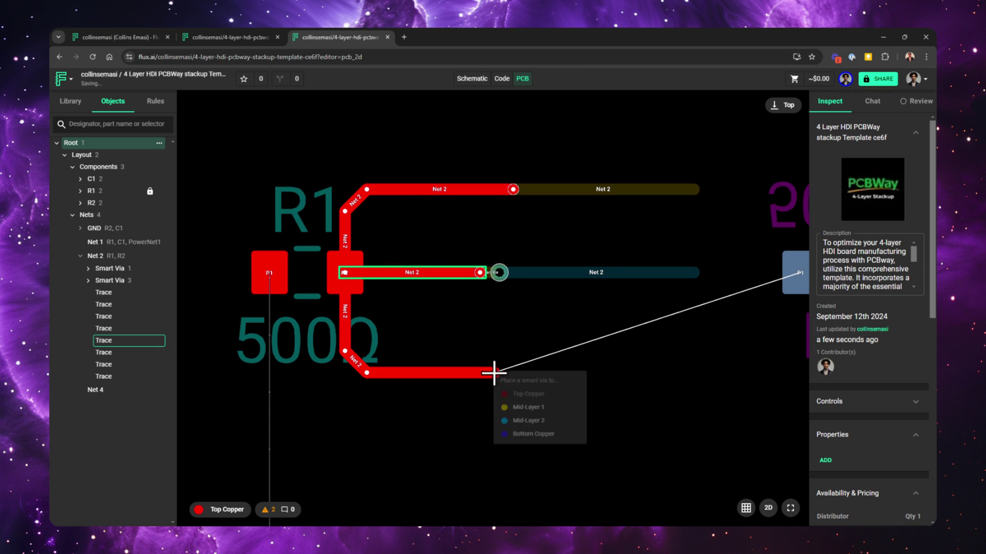
click(641, 441)
click(698, 373)
key(Escape)
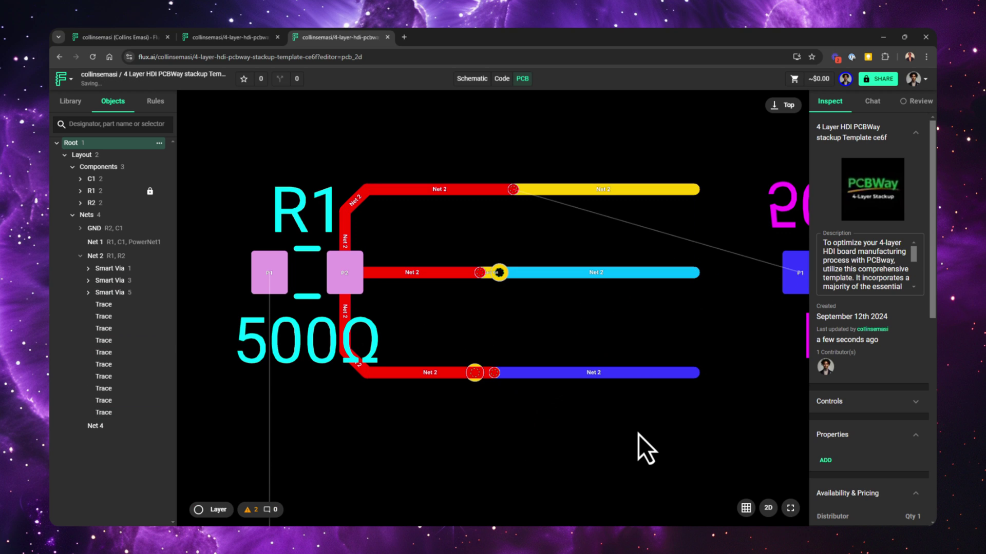
drag(706, 406, 688, 349)
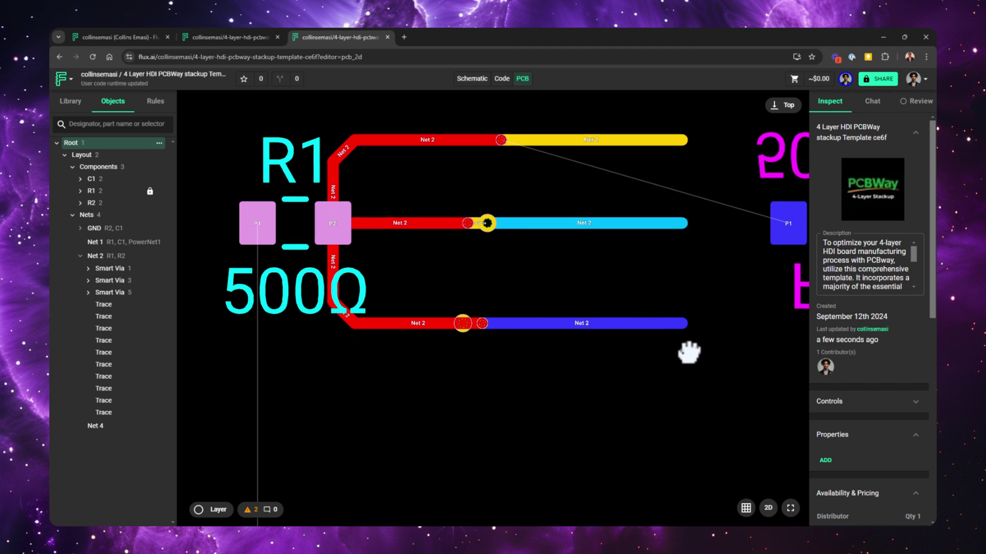
Expand the top via's Smart Via 1 to reveal its uVia 1:2, then review the stackup's via columns
click(503, 146)
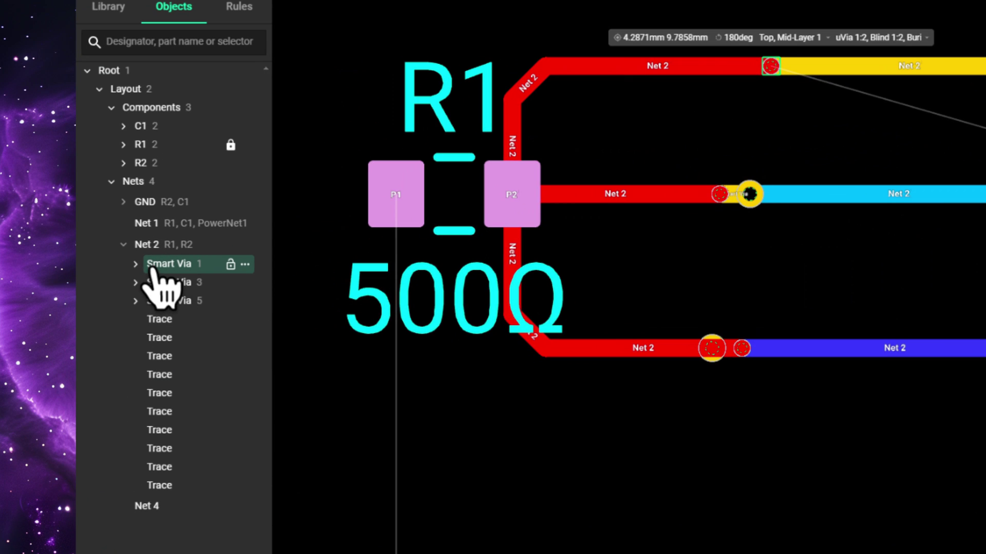
click(136, 265)
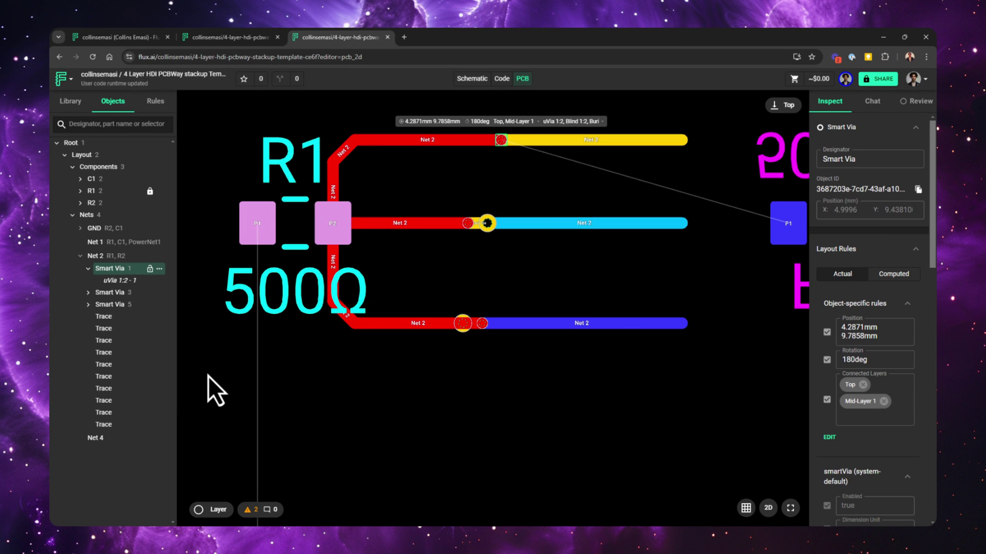
click(99, 155)
click(905, 360)
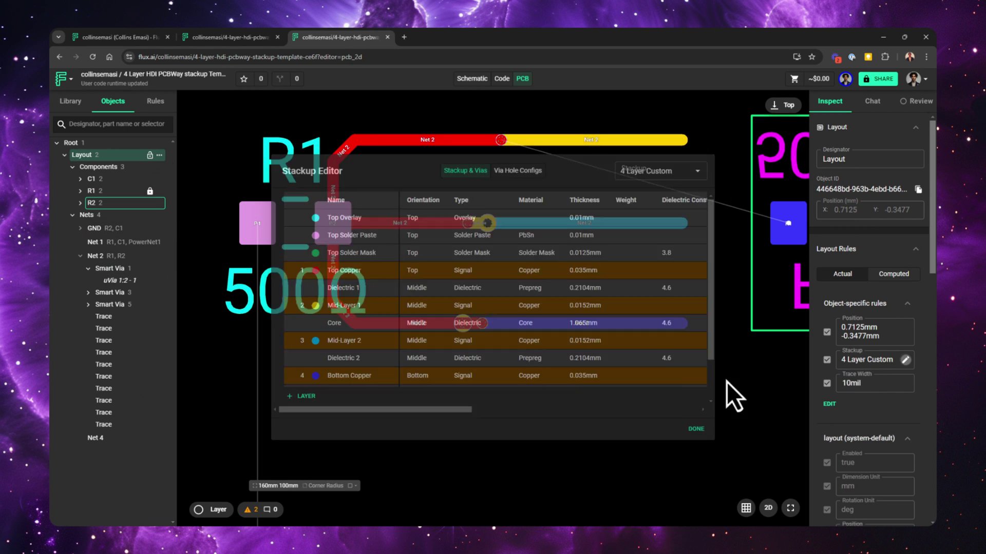
drag(454, 409, 584, 434)
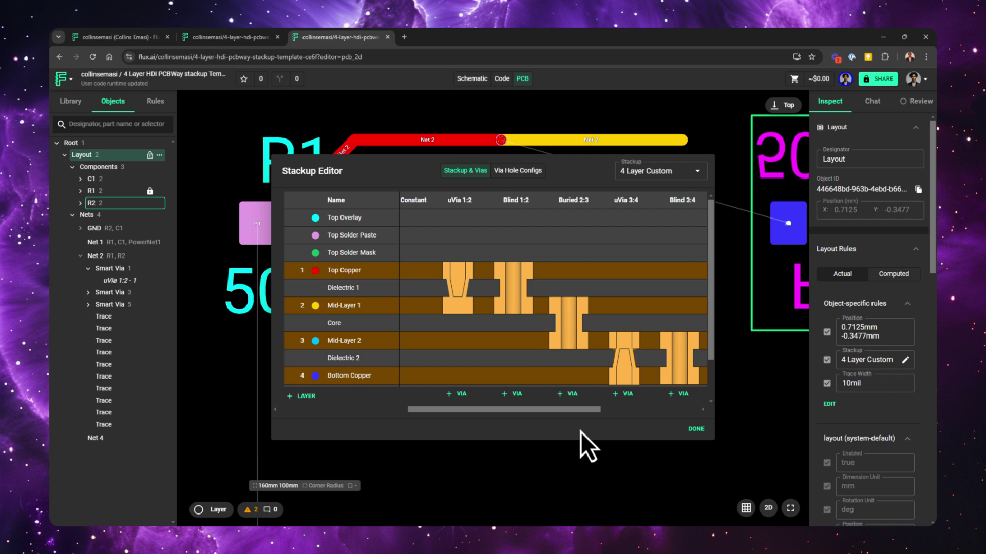
click(696, 429)
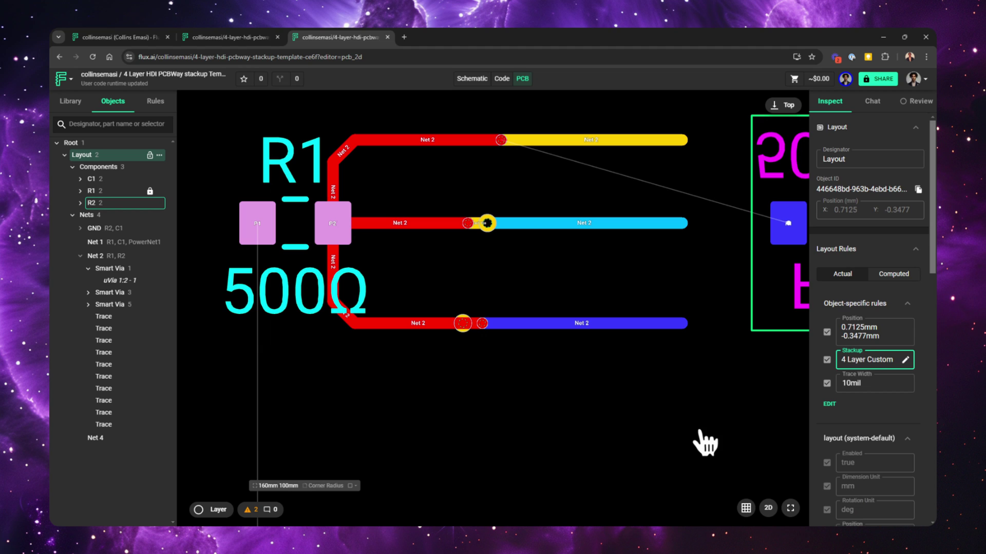
Select the cyan trace's via and expand Smart Via 3 to show its uVia 1:2, trace and Buried 2:3
click(483, 233)
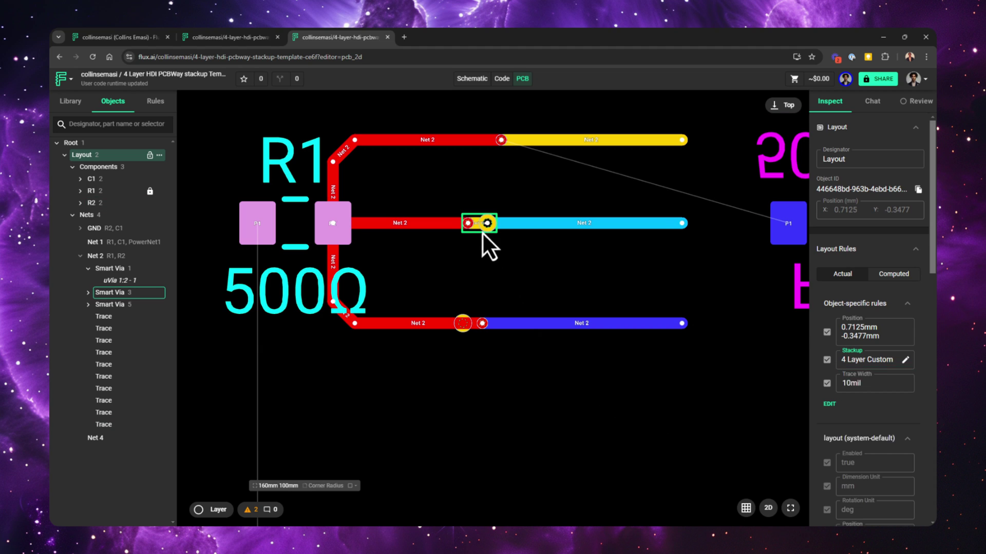
click(88, 293)
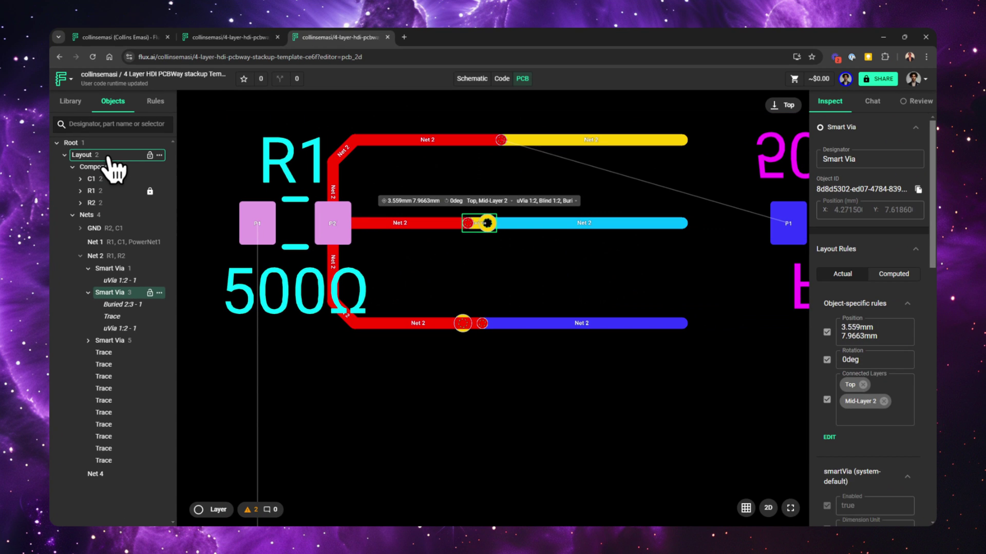
click(242, 23)
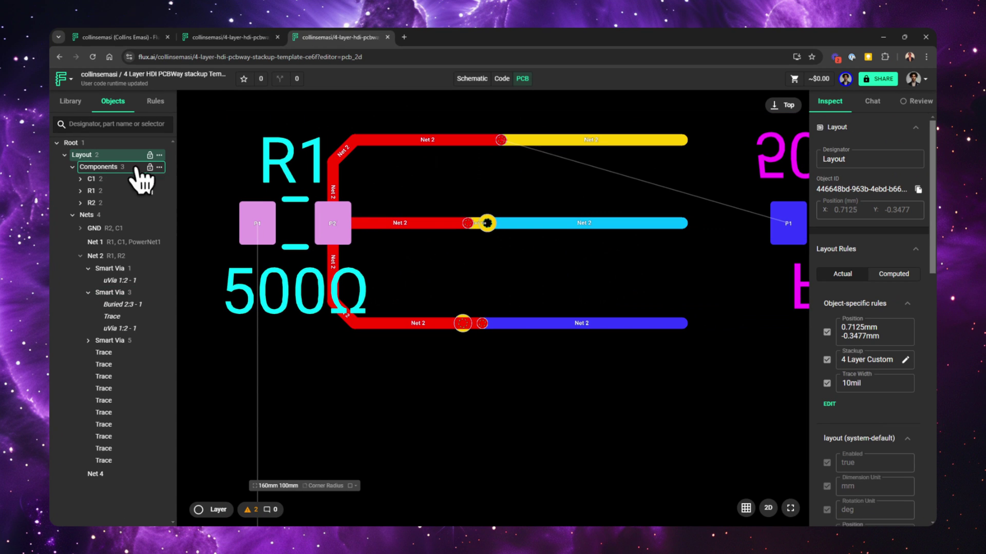
click(905, 360)
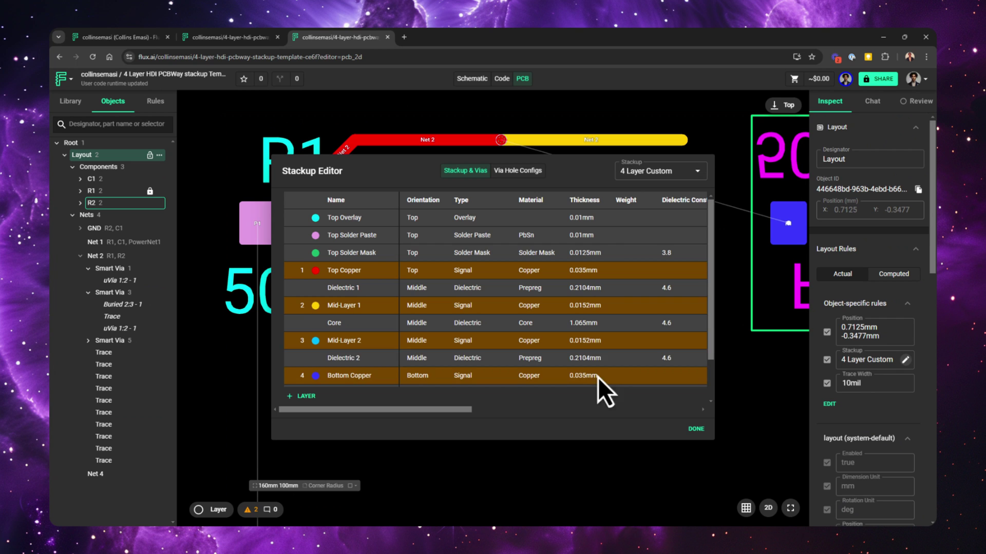
drag(453, 411, 591, 429)
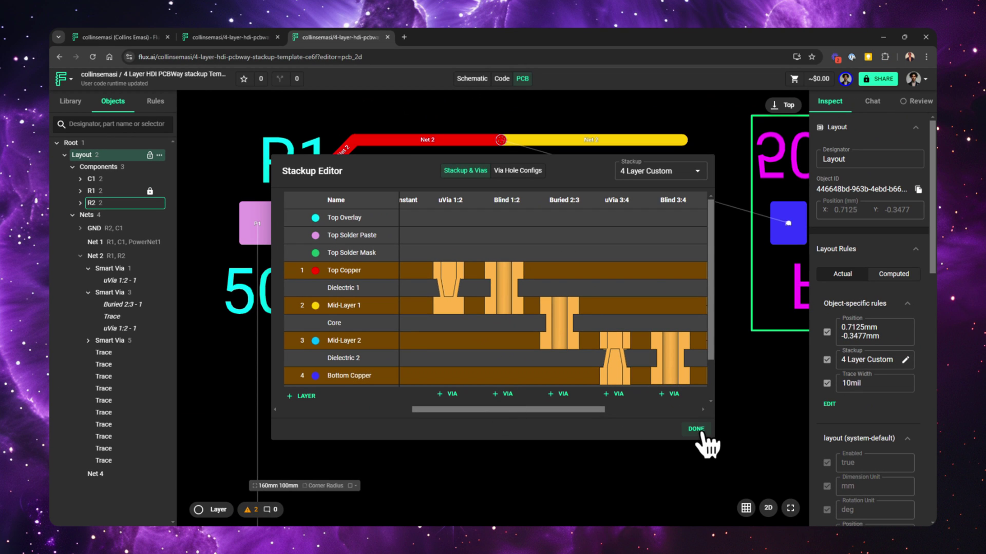
Select the bottom-trace via and expand Smart Via 5 to show its Buried 2:3, uVia 1:2 and uVia 3:4 pieces
click(697, 429)
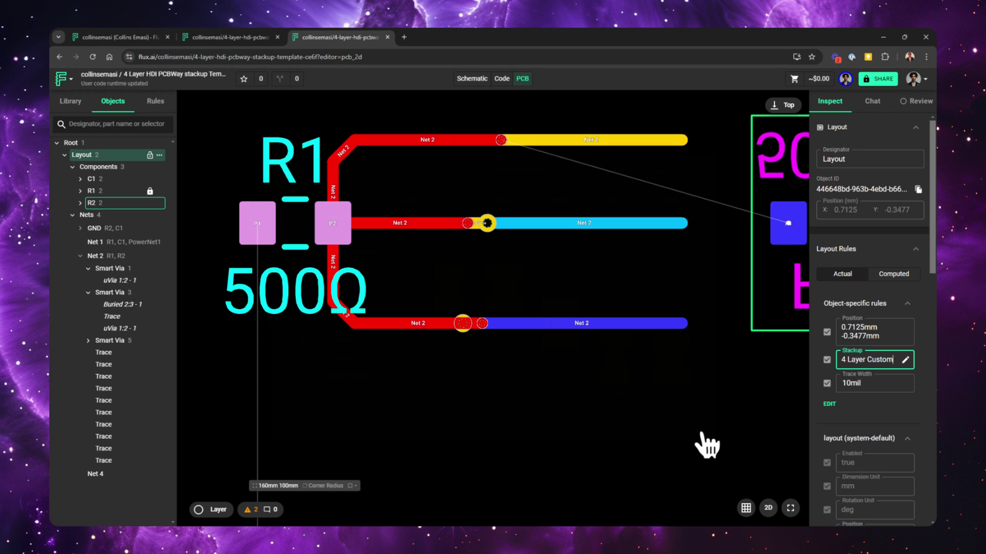
click(473, 329)
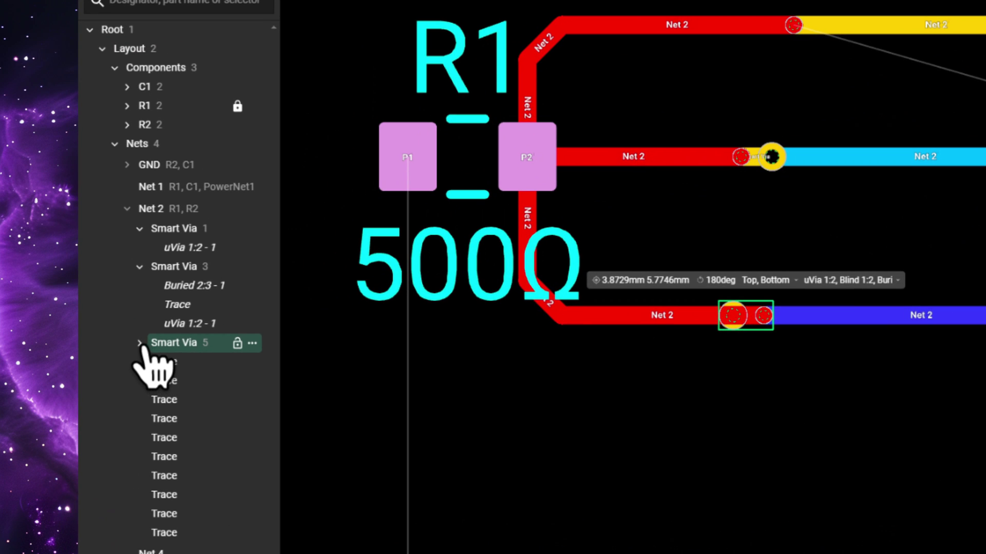
click(88, 341)
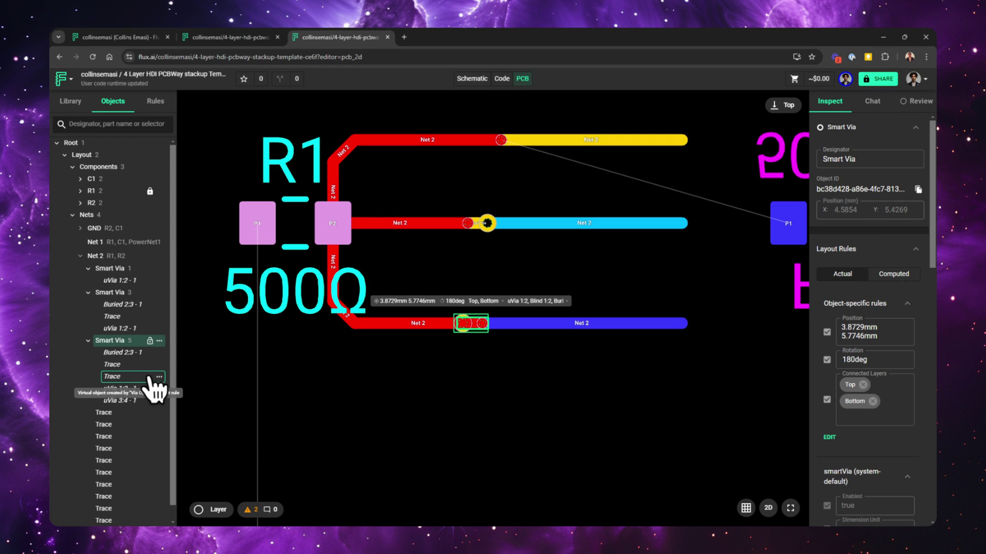
Bring up the Stackup Editor for the board Layout
click(216, 177)
click(905, 359)
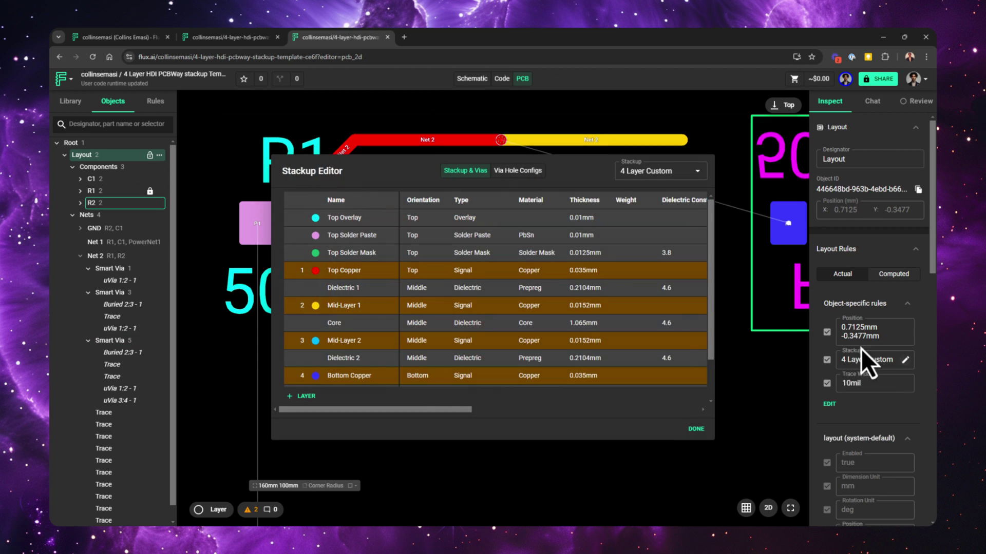
drag(458, 412, 590, 427)
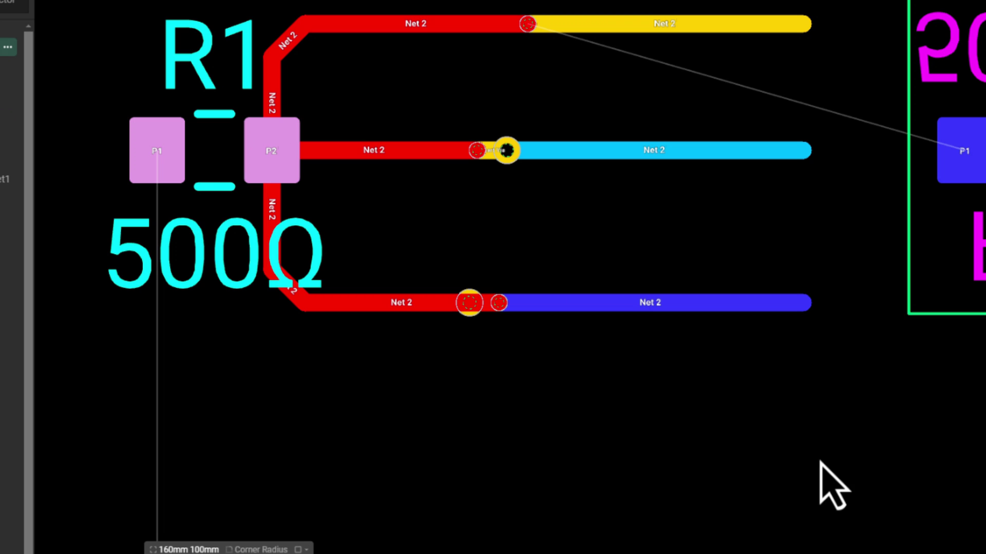
Zoom in and select the top Net 2 smart via to show its uVia 1:2, Blind 1:2 and Buried options
click(822, 465)
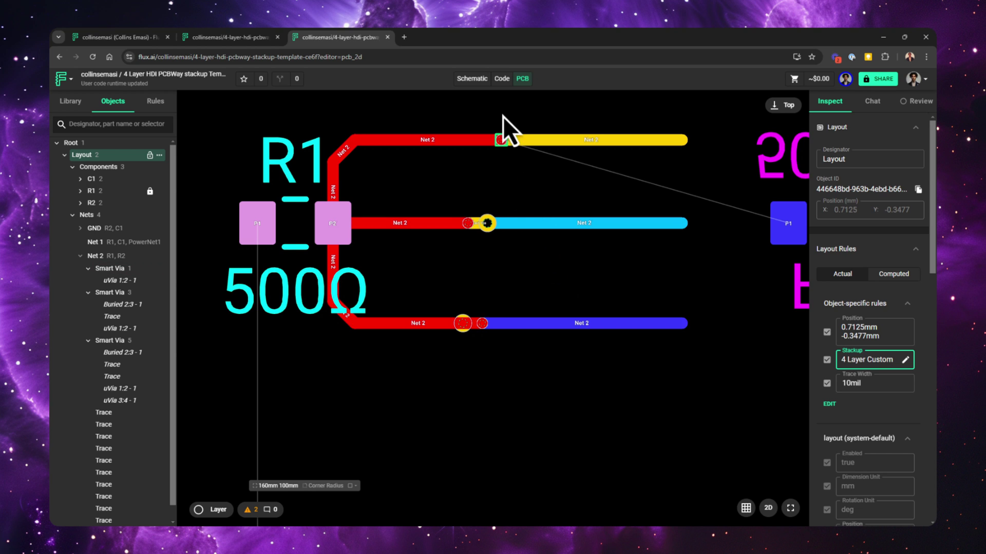
scroll(503, 113, up, 3)
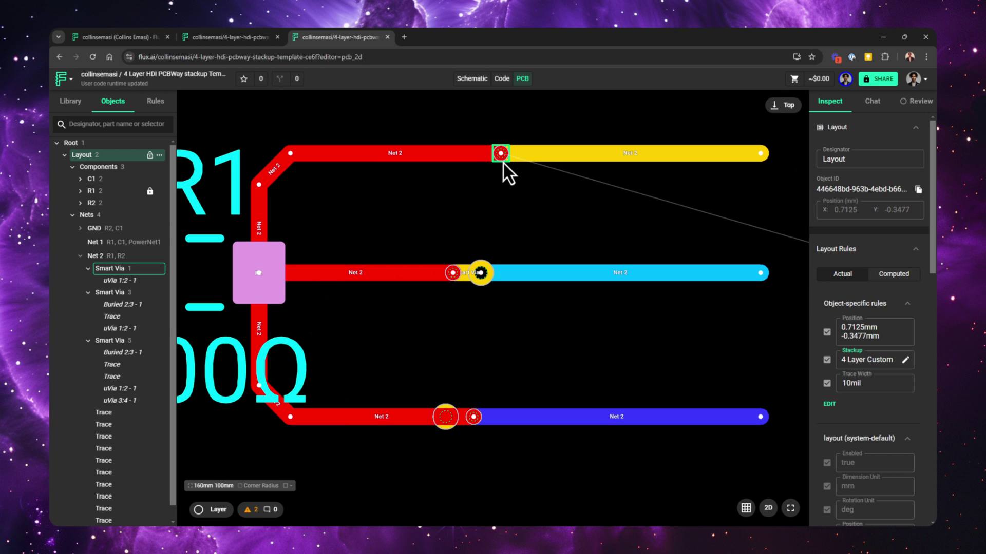
click(502, 162)
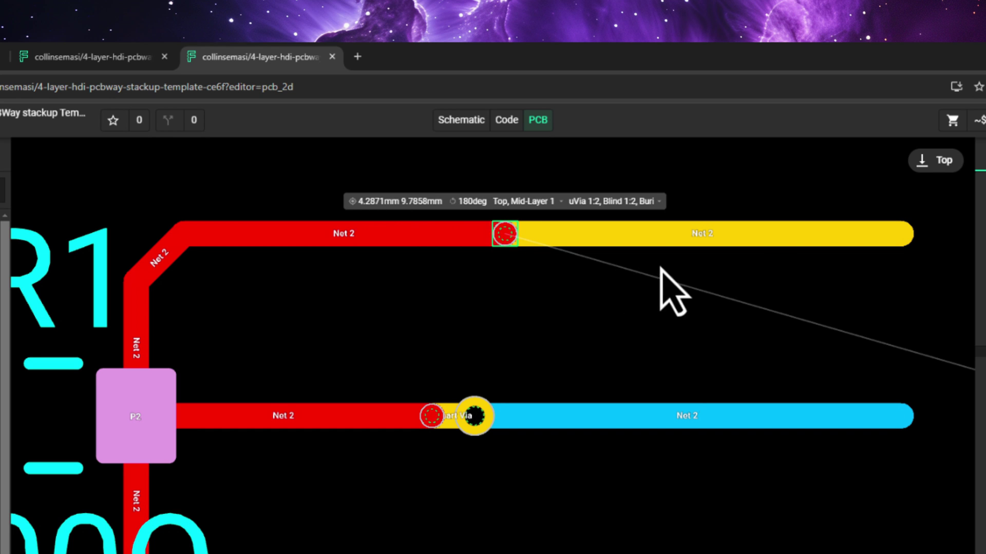
drag(660, 286, 610, 451)
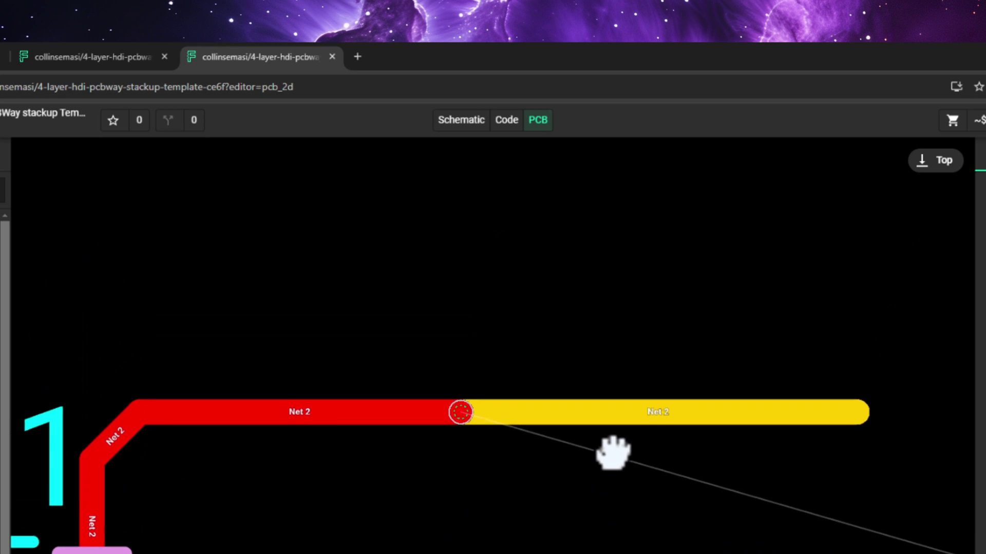
click(461, 418)
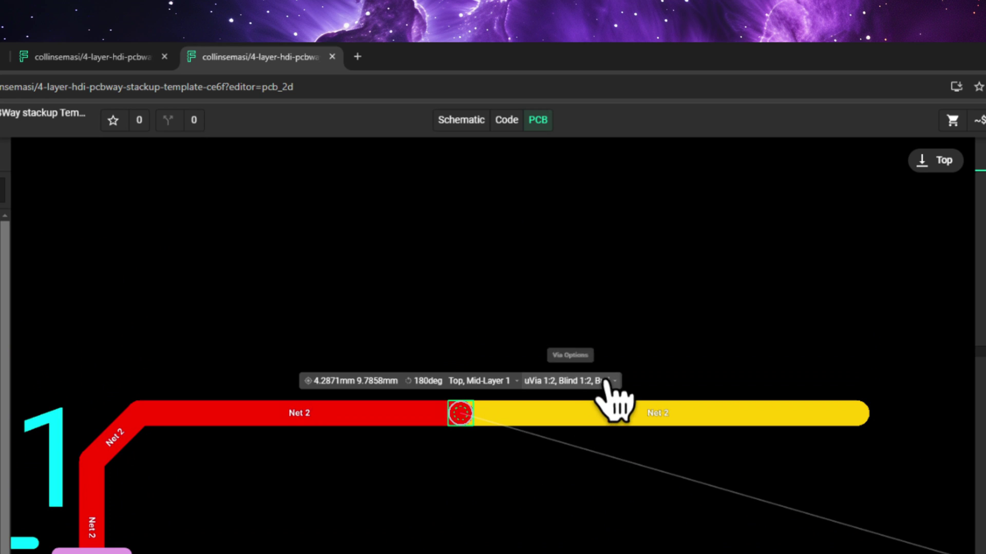
click(607, 382)
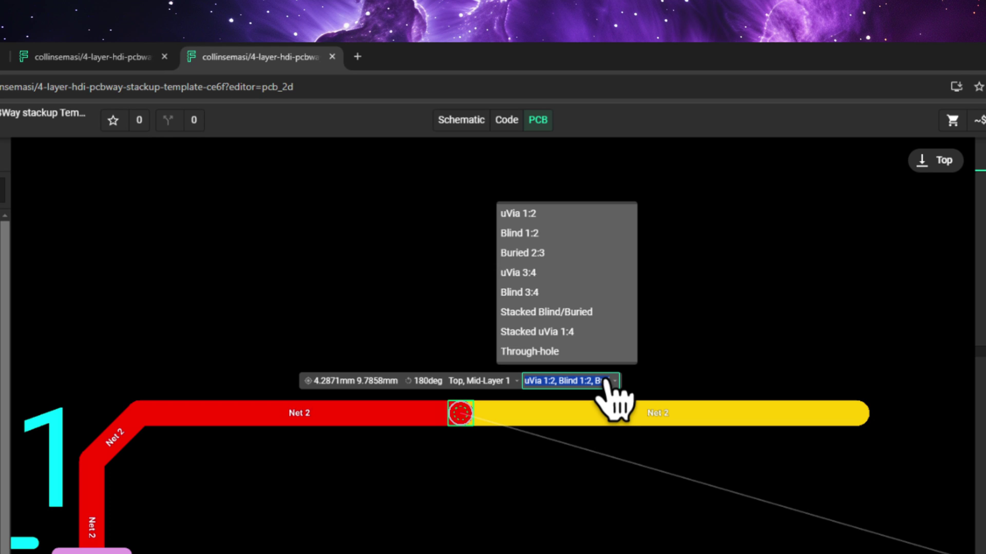
click(527, 214)
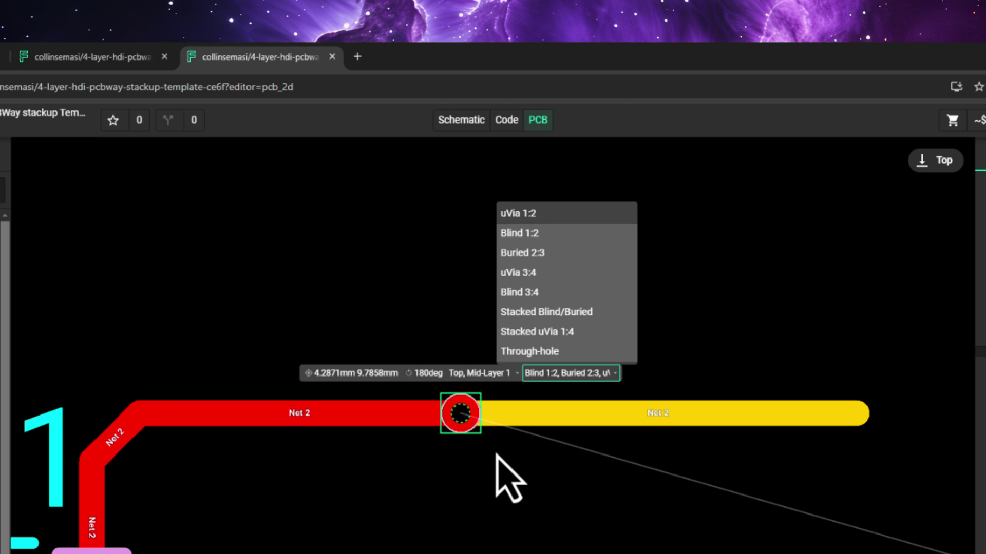
click(567, 213)
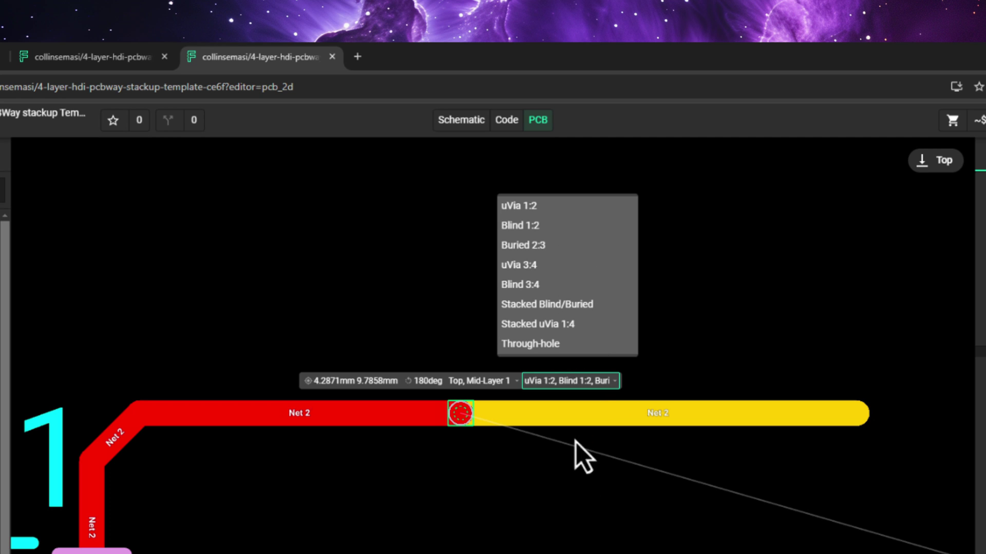
click(575, 477)
drag(574, 518, 585, 392)
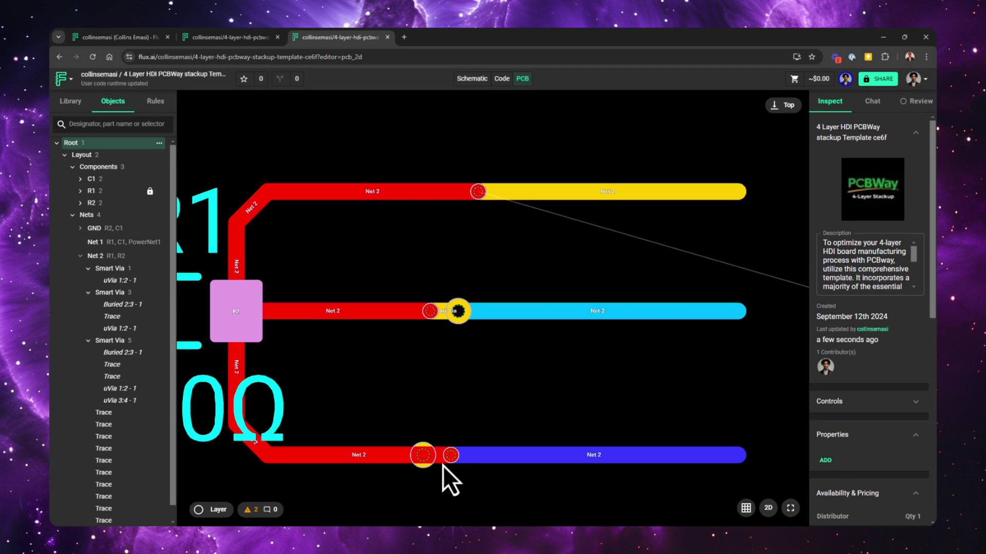
Uncheck every via type except Through-hole on the bottom Net 2 smart via
click(443, 464)
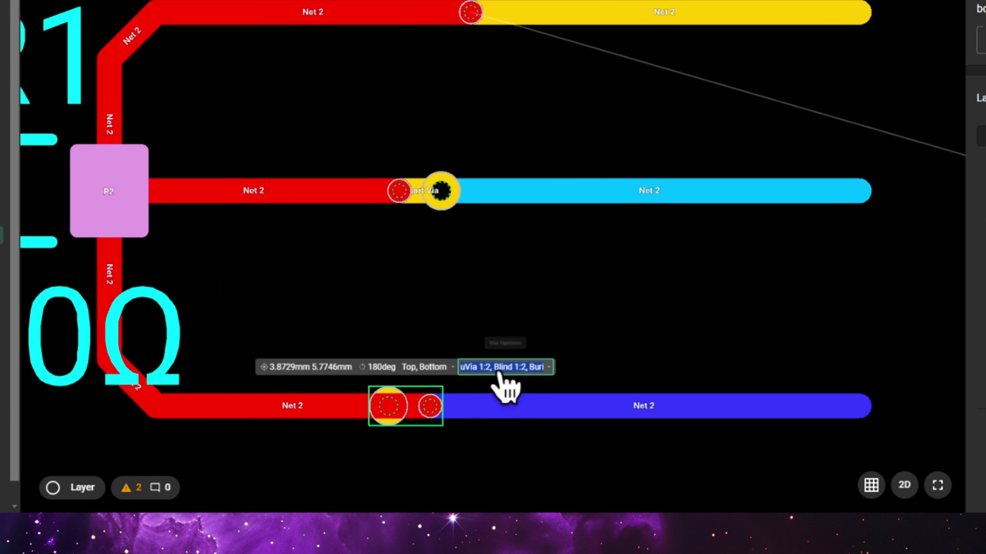
click(505, 373)
click(530, 204)
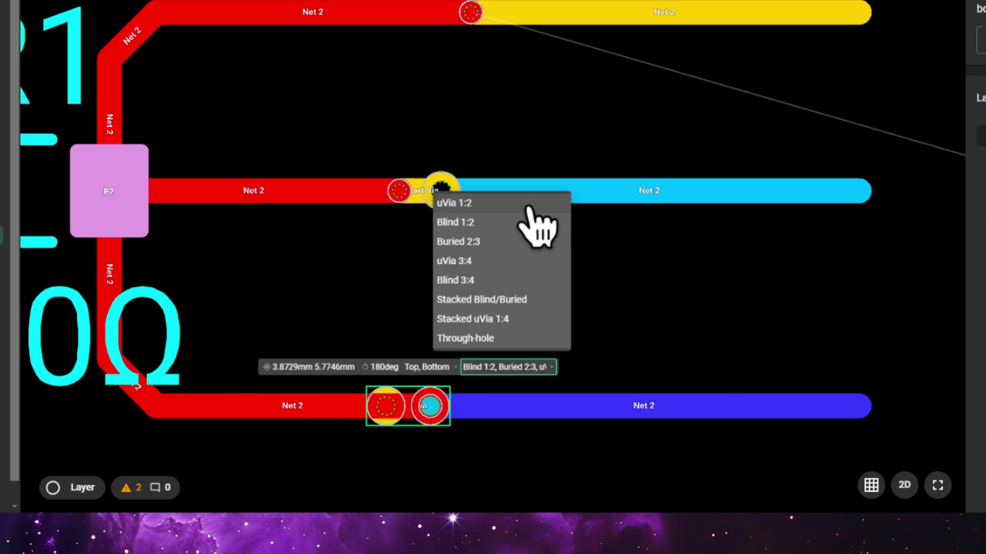
click(525, 223)
click(529, 241)
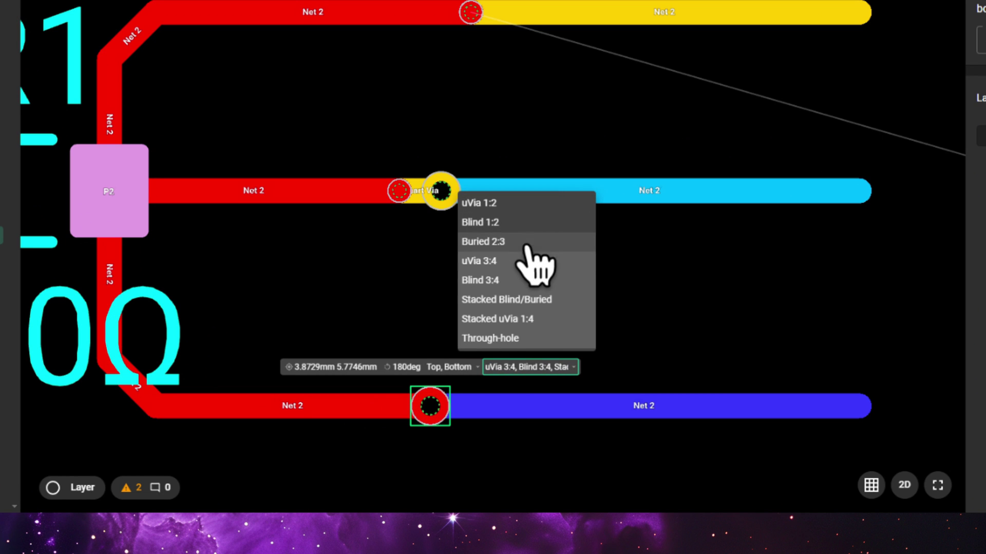
click(525, 262)
click(526, 281)
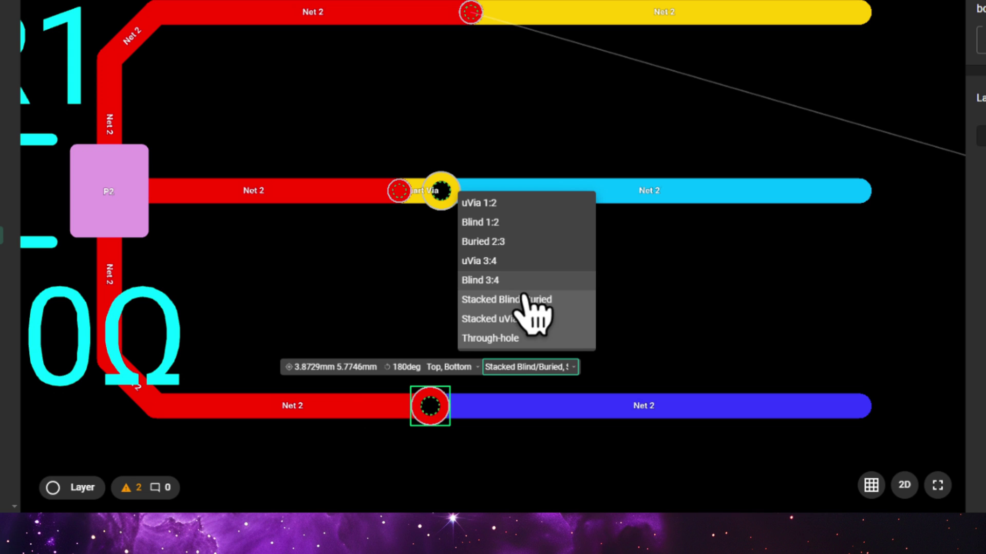
click(529, 300)
click(528, 319)
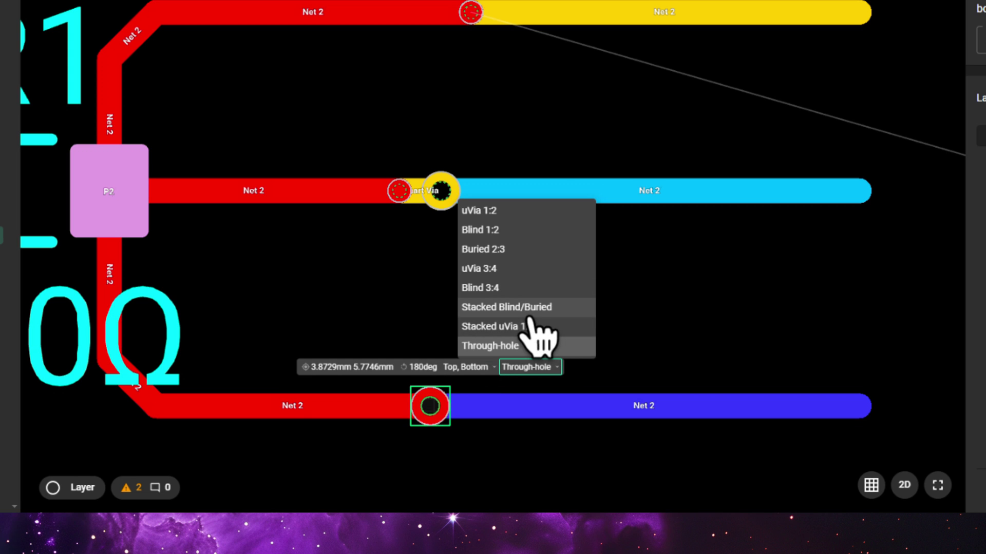
key(Escape)
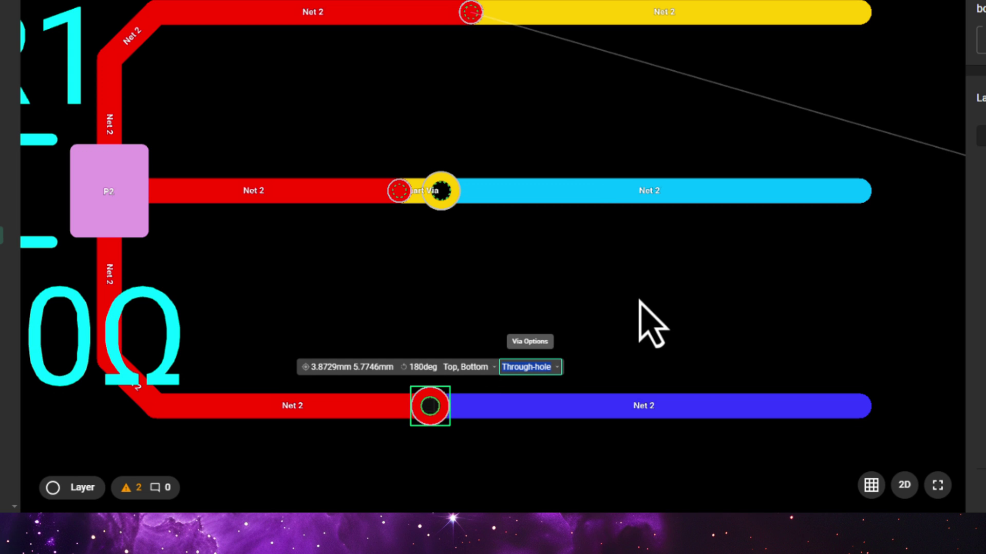
click(640, 301)
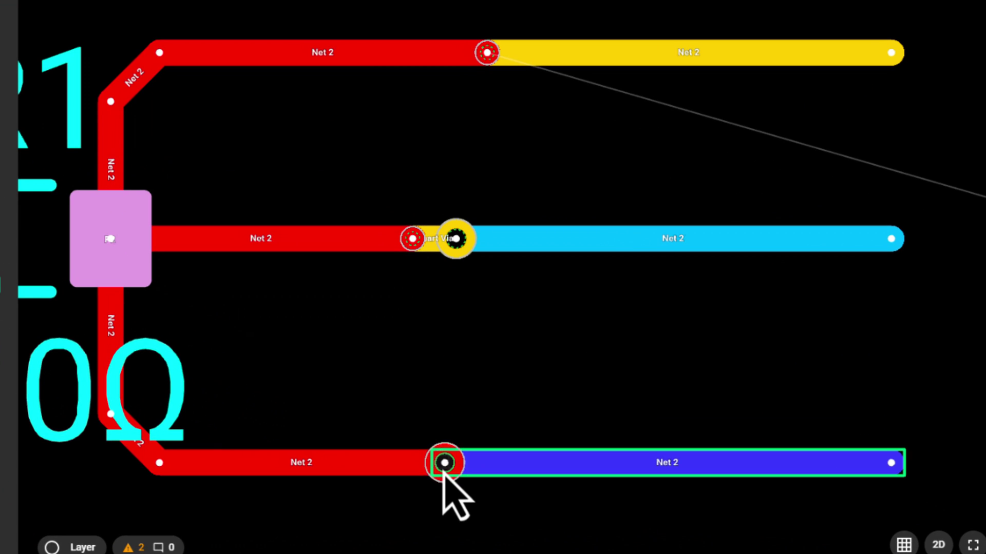
Open the bottom via's layout rule list, then dismiss it without adding a rule
click(450, 461)
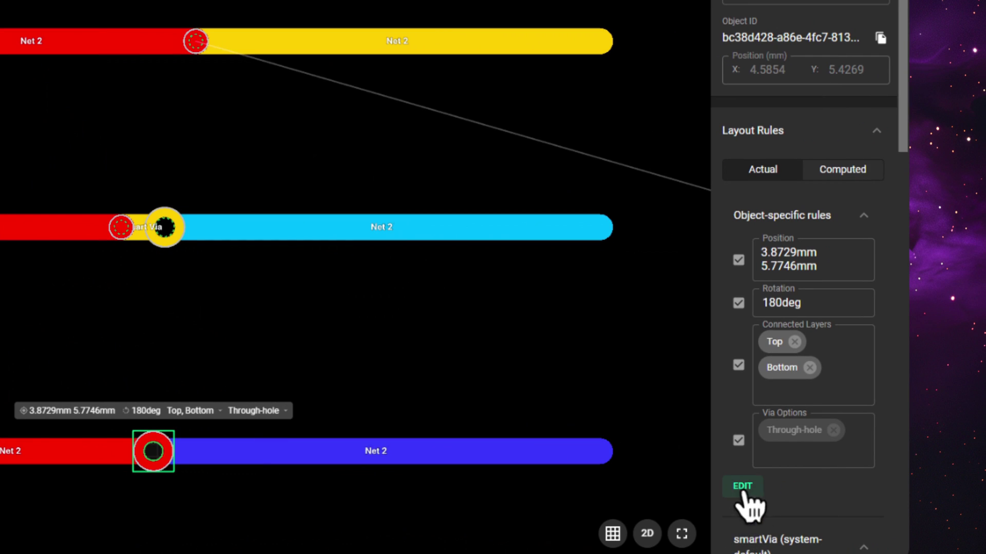
click(740, 481)
click(741, 347)
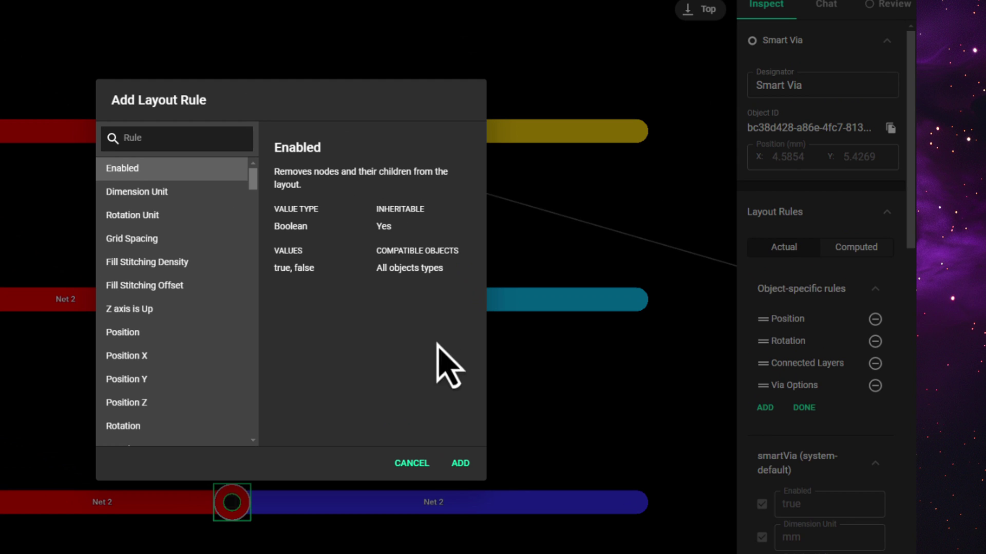
click(413, 464)
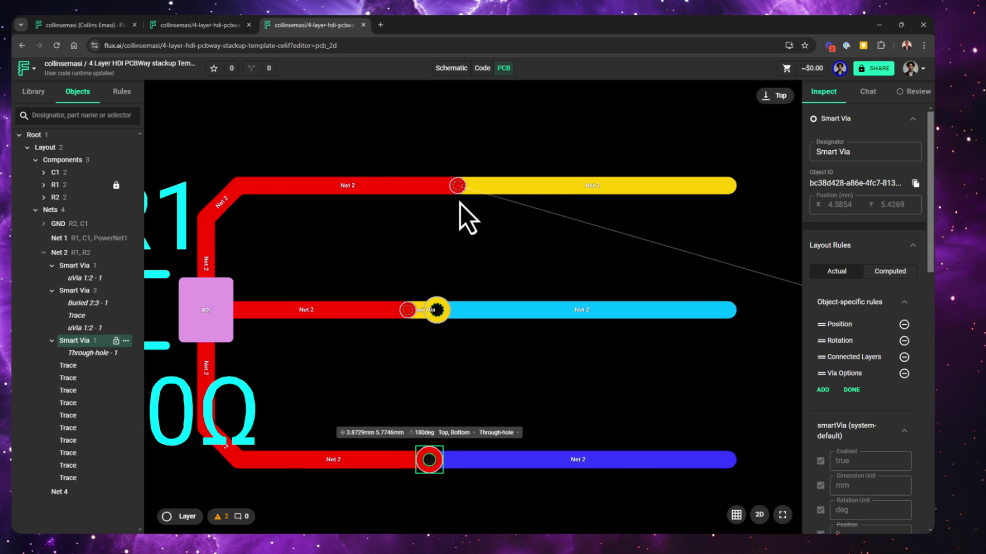
Try changing the top via's Y position to 10, then restore the via onto its trace
click(457, 187)
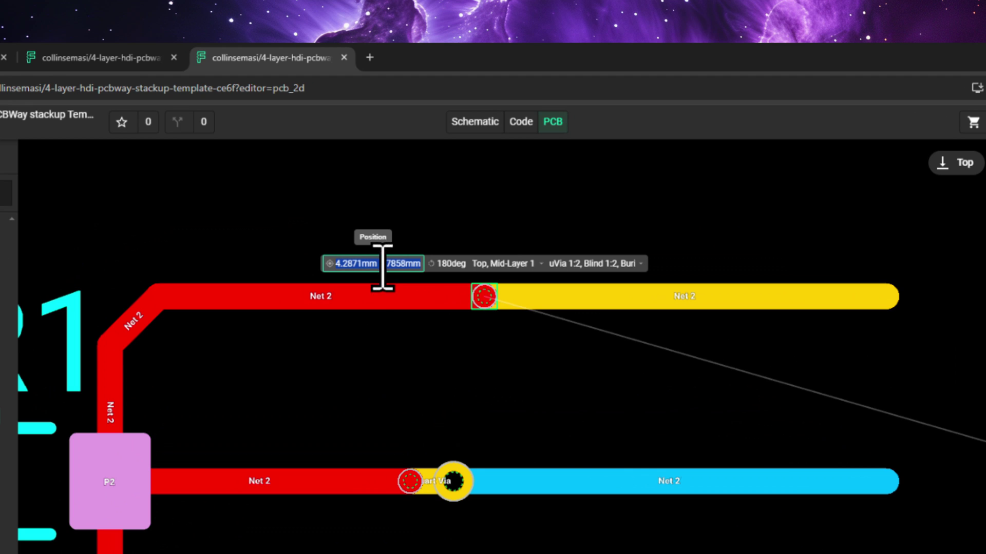
key(BackSpace)
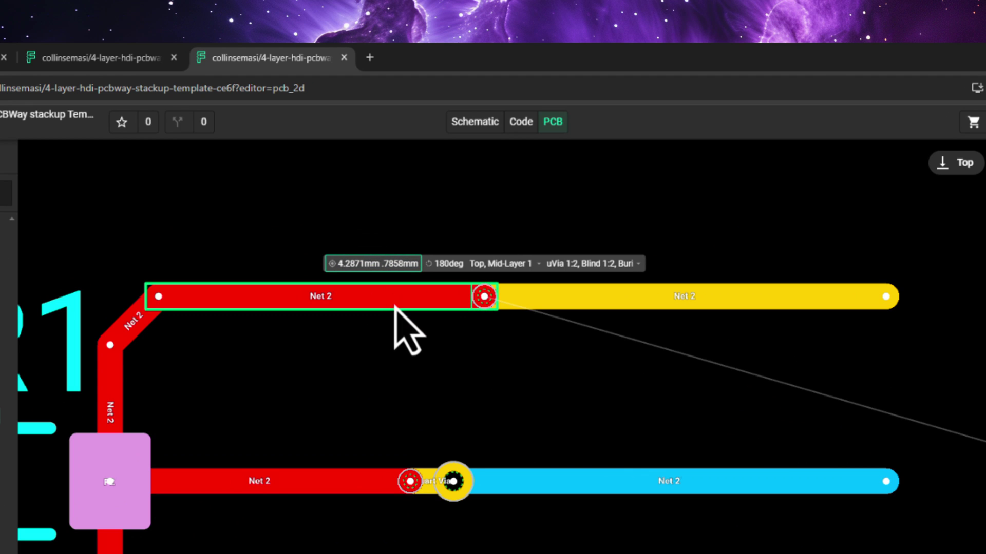
text(10)
key(ctrl+z)
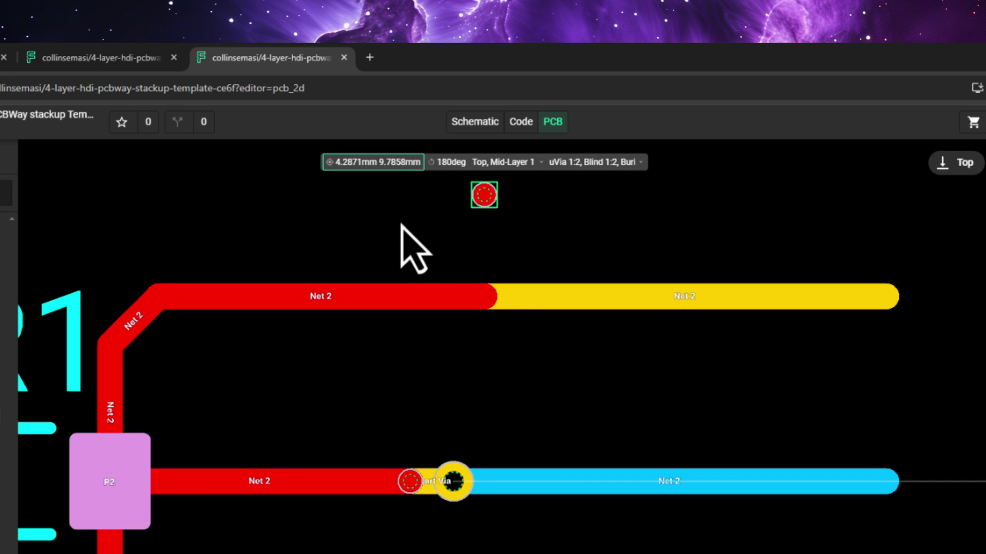
key(ctrl+shift+z)
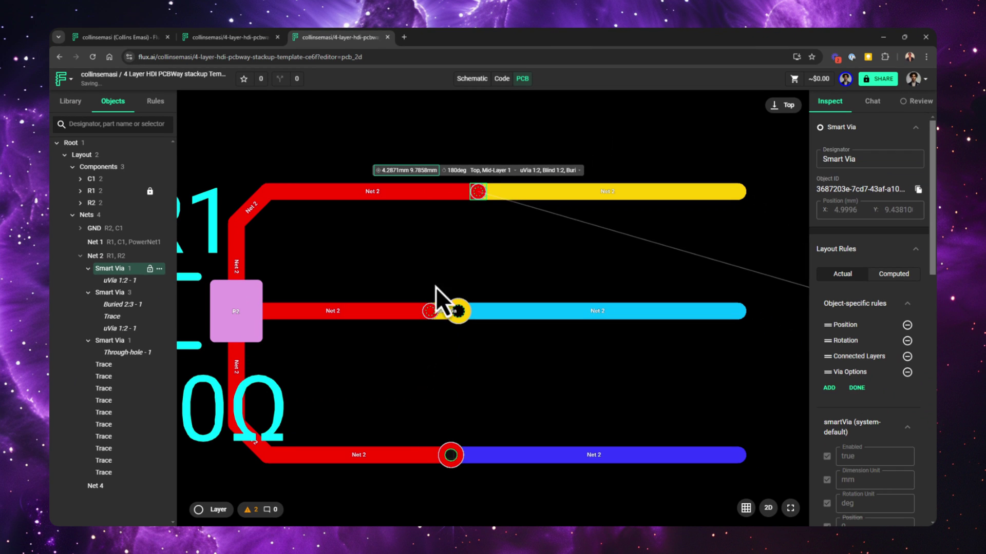
click(435, 288)
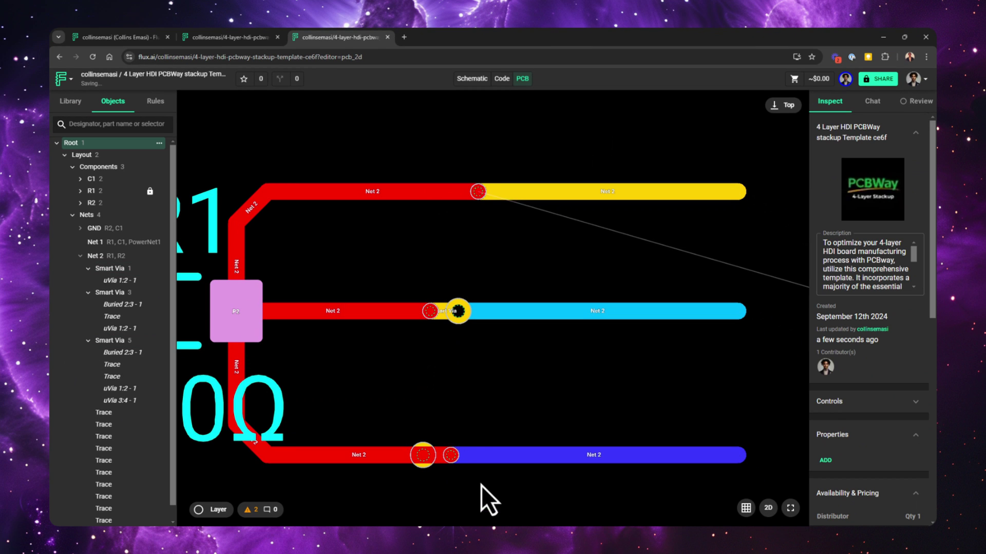
Change the bottom Net 2 via's rotation from 180deg to 90
click(442, 453)
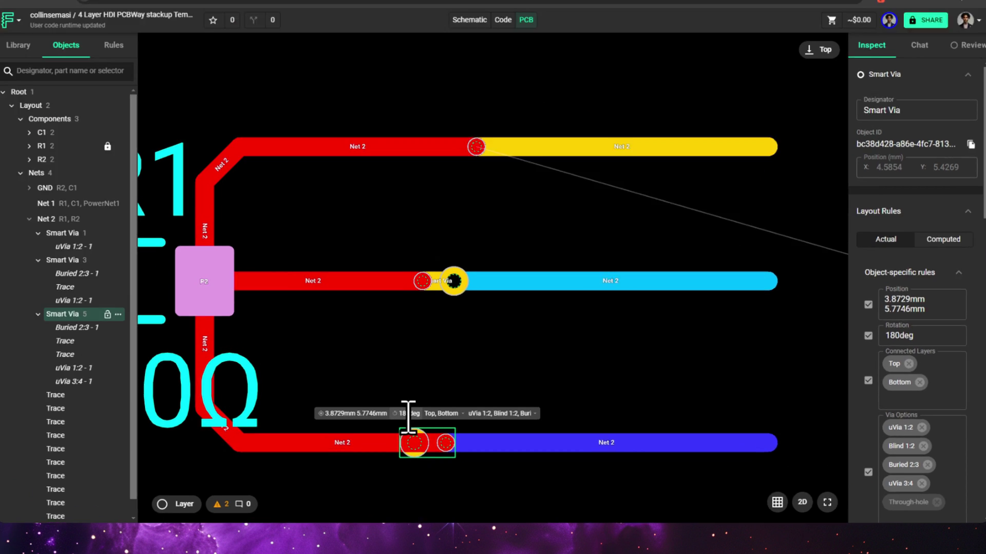
click(417, 428)
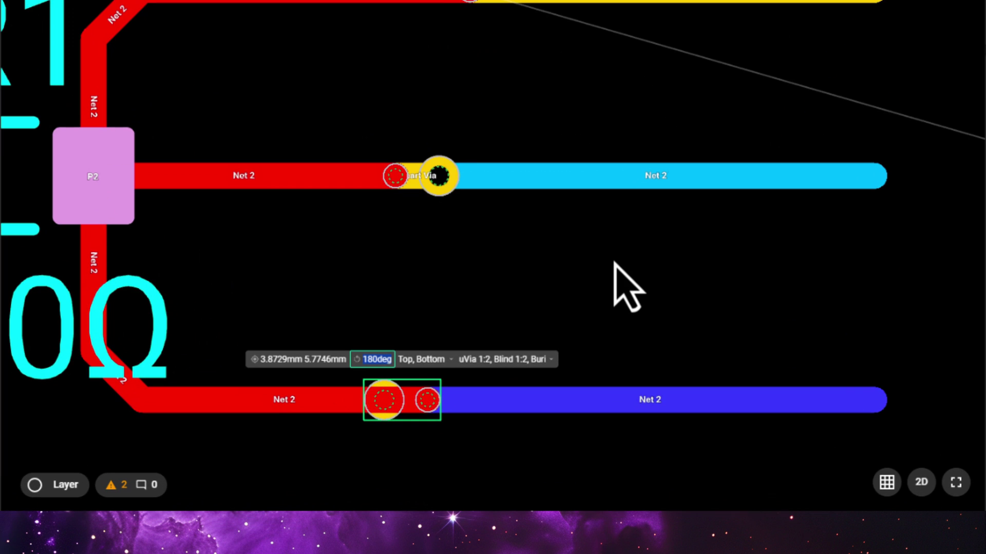
text(90)
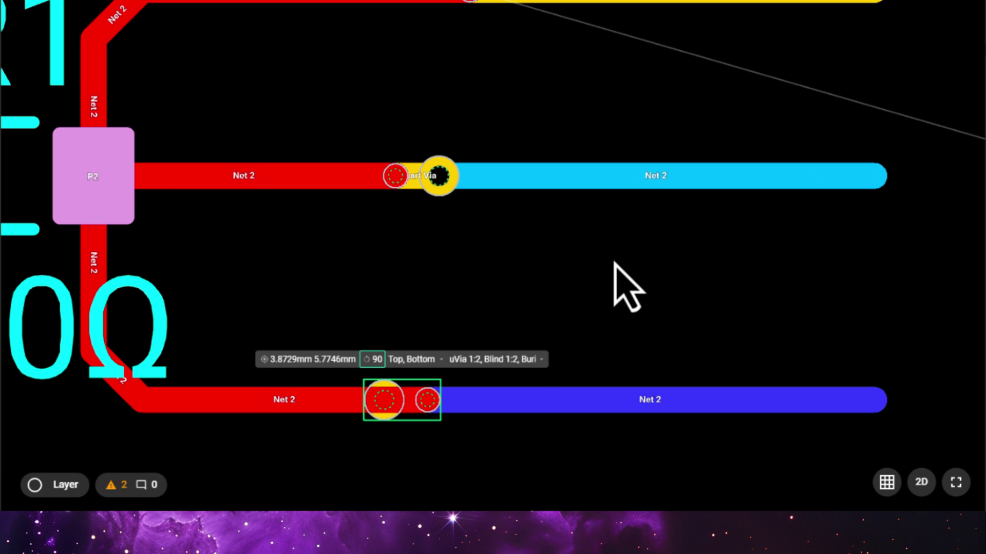
key(Return)
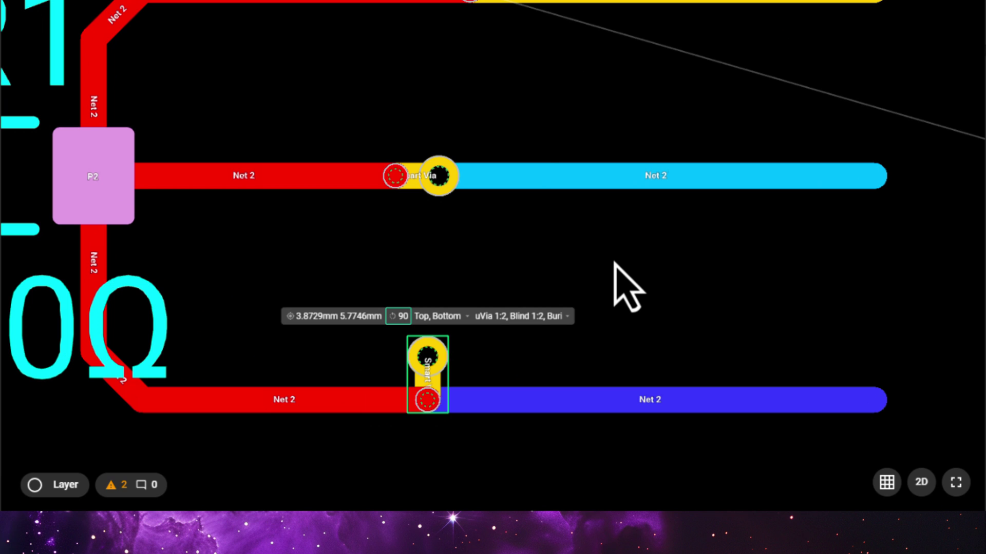
click(614, 263)
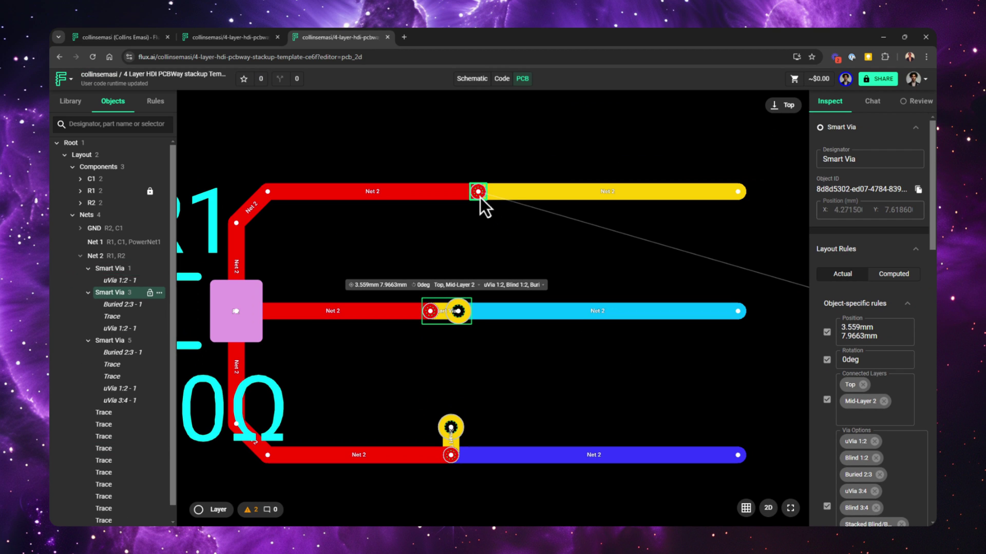
Add Bottom to the top Net 2 via's Connected Layers alongside Top and Mid-Layer 1
click(478, 194)
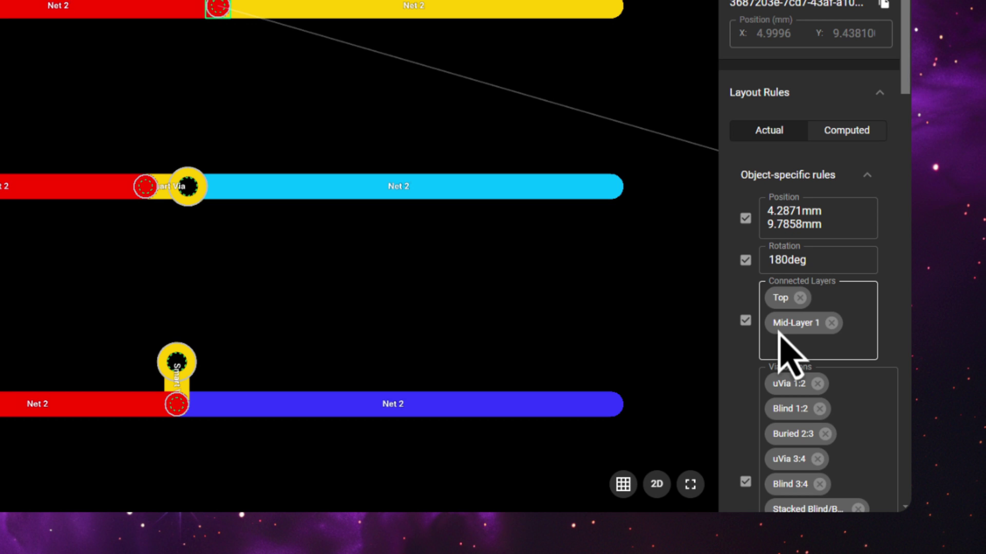
click(785, 341)
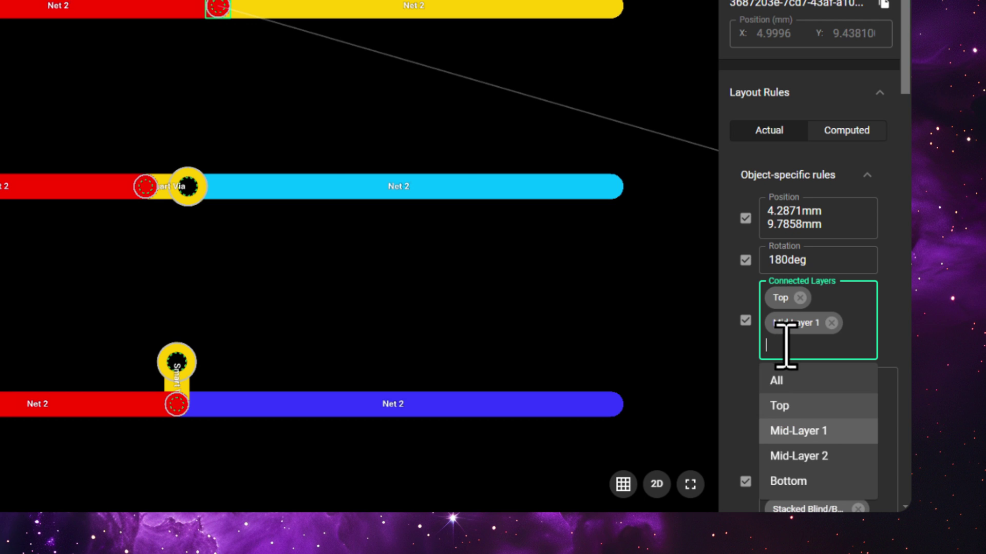
click(801, 482)
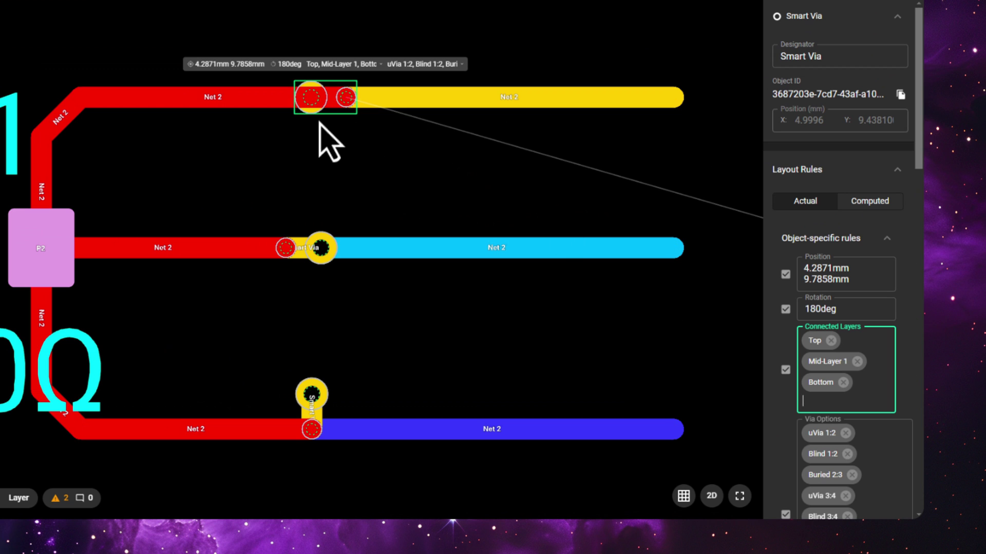
scroll(868, 295, down, 2)
scroll(868, 295, down, 5)
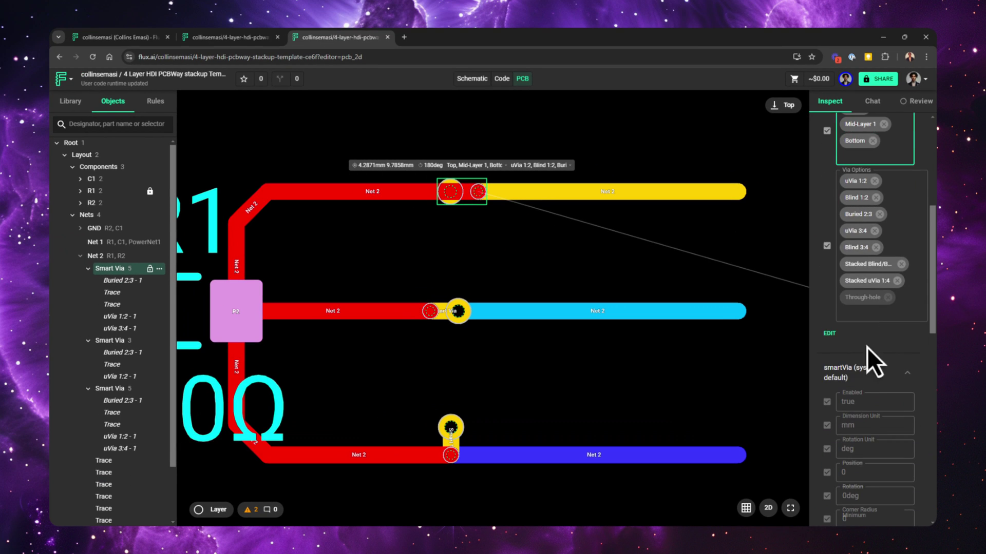
Add a Keep Out layout rule to the top Net 2 via
scroll(864, 232, up, 4)
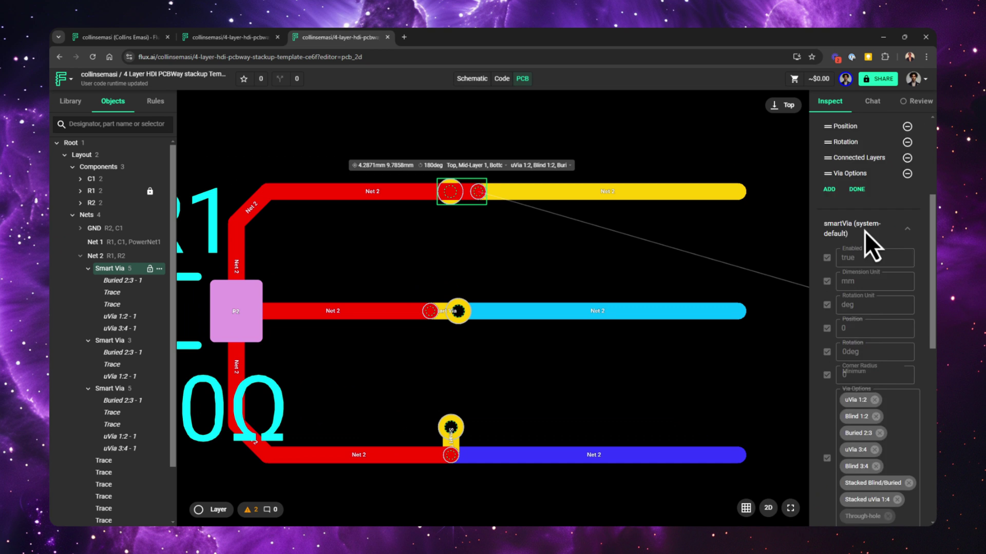
click(829, 296)
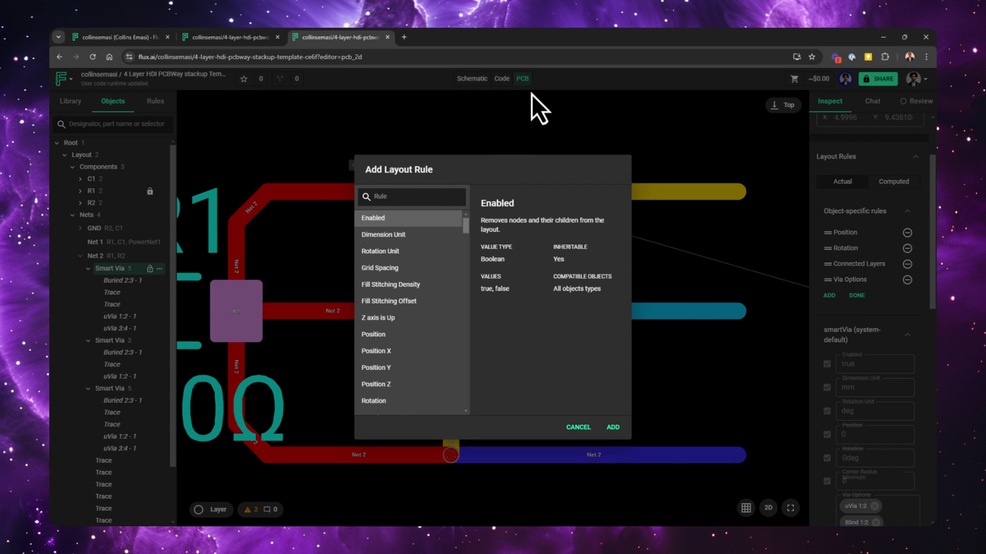
text(keep)
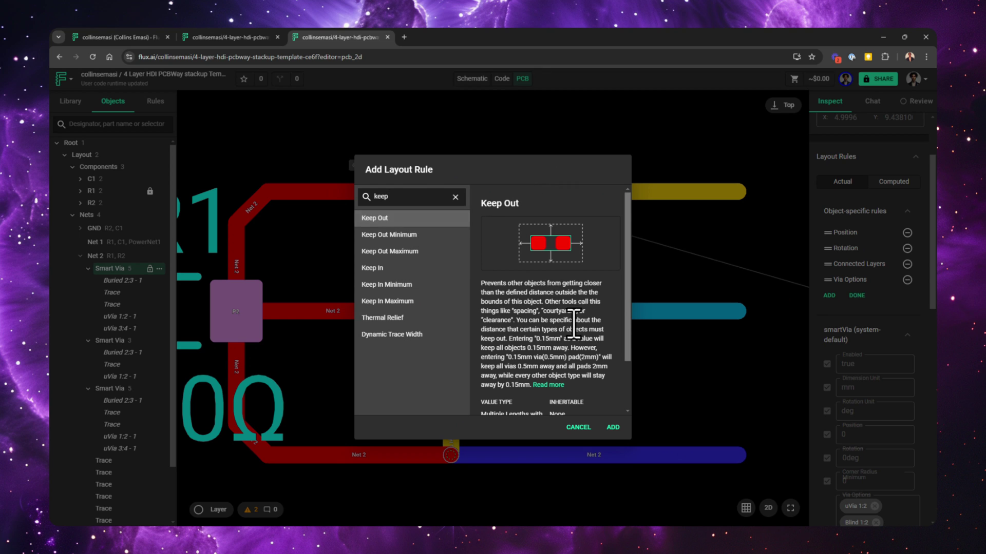
click(613, 427)
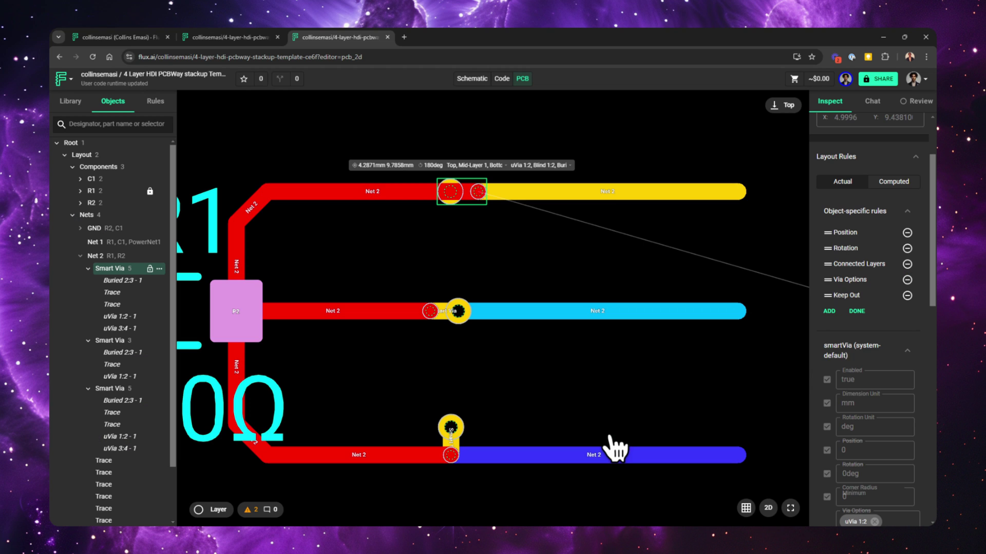
click(856, 311)
Change the Keep Out distance from 250um to 500um
scroll(854, 356, down, 4)
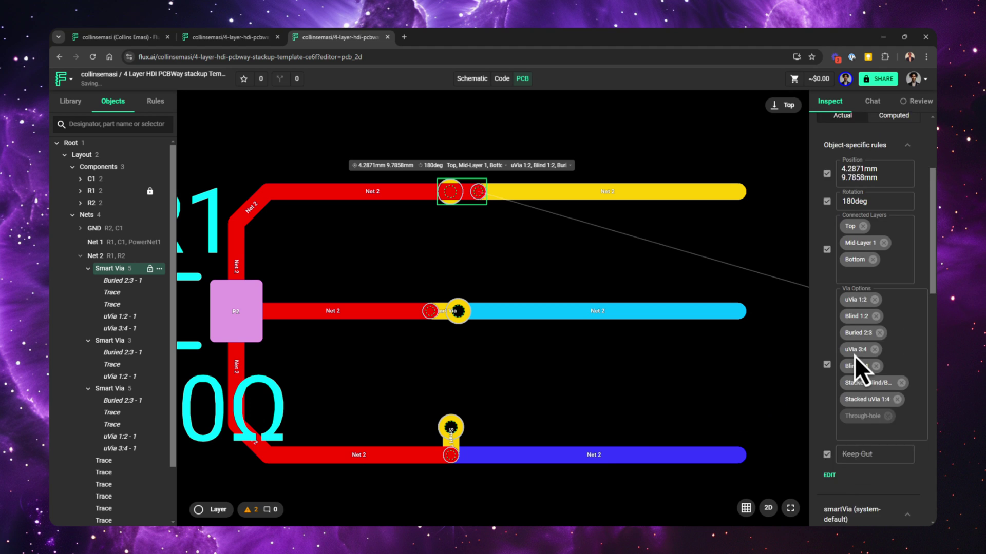
click(862, 339)
text(250um)
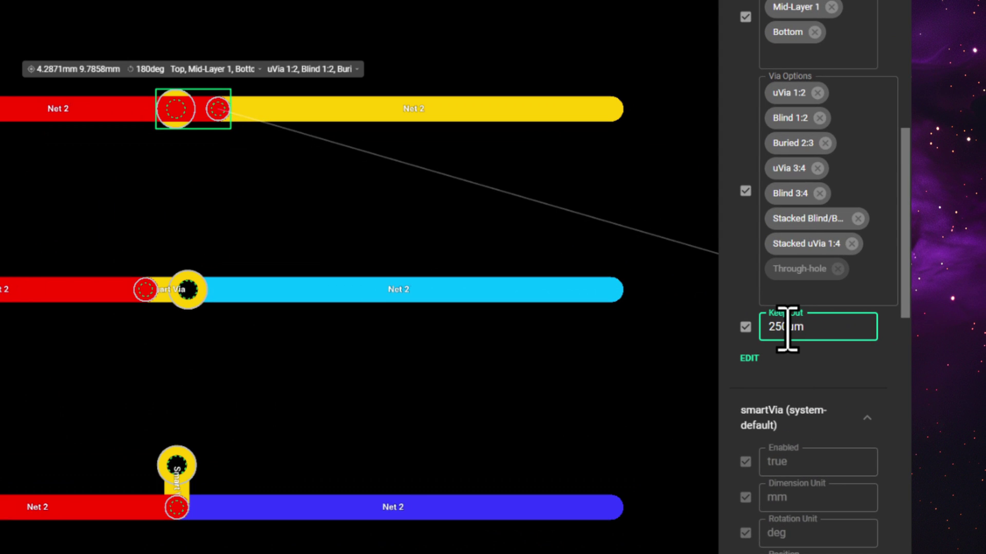
drag(787, 328, 759, 326)
text(500)
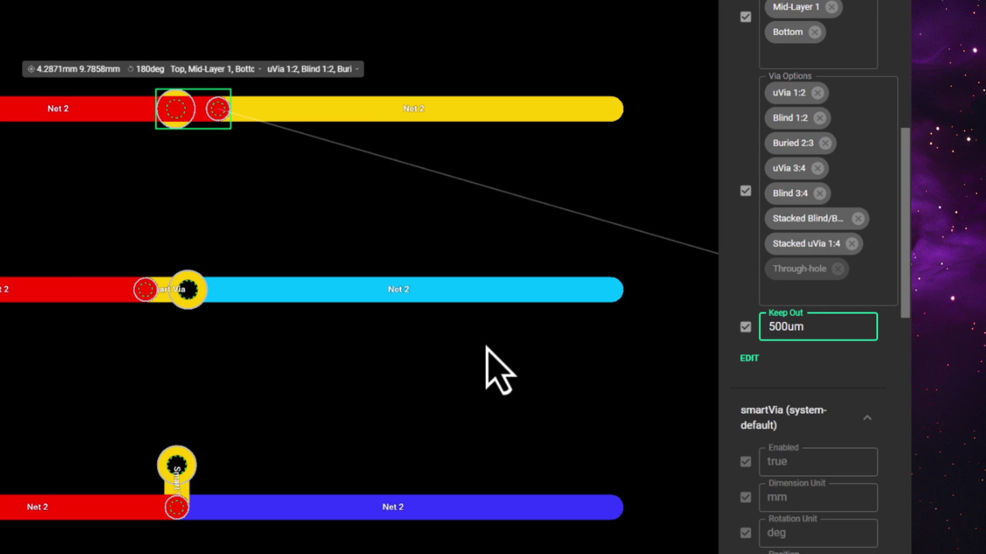